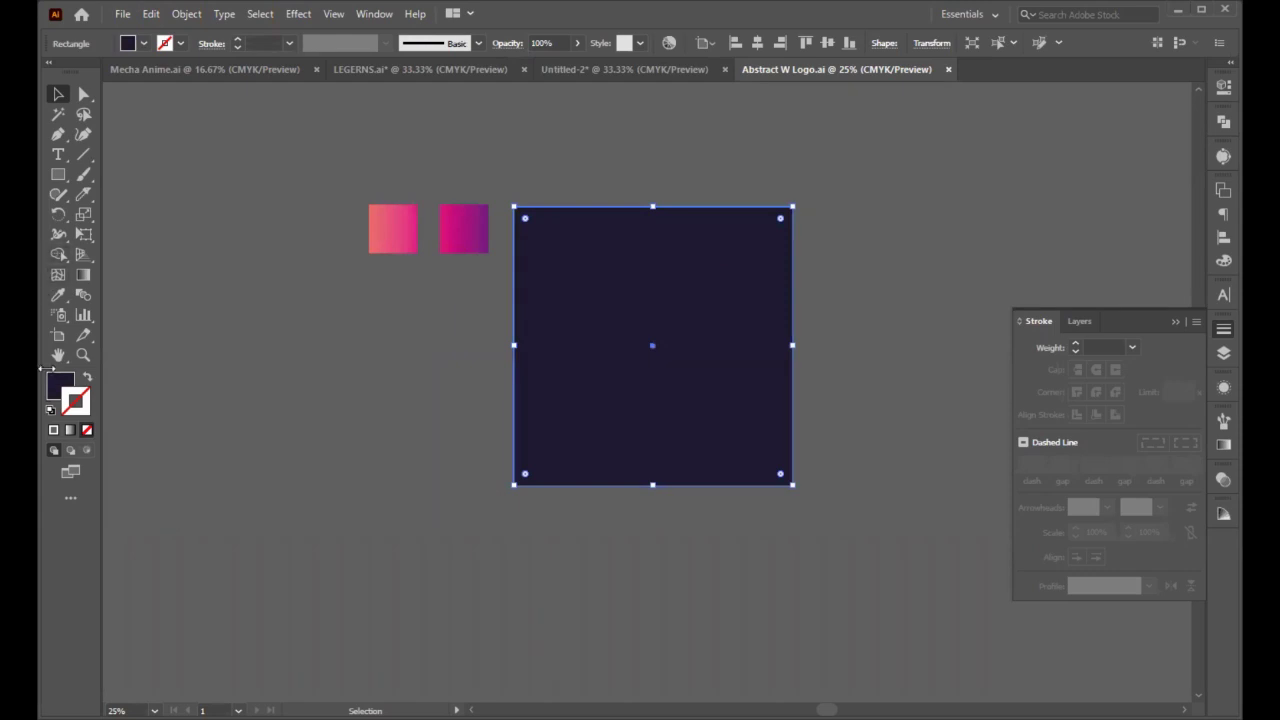
# Step: Check the hex code of the dark background square's fill color
pyautogui.click(57, 380)
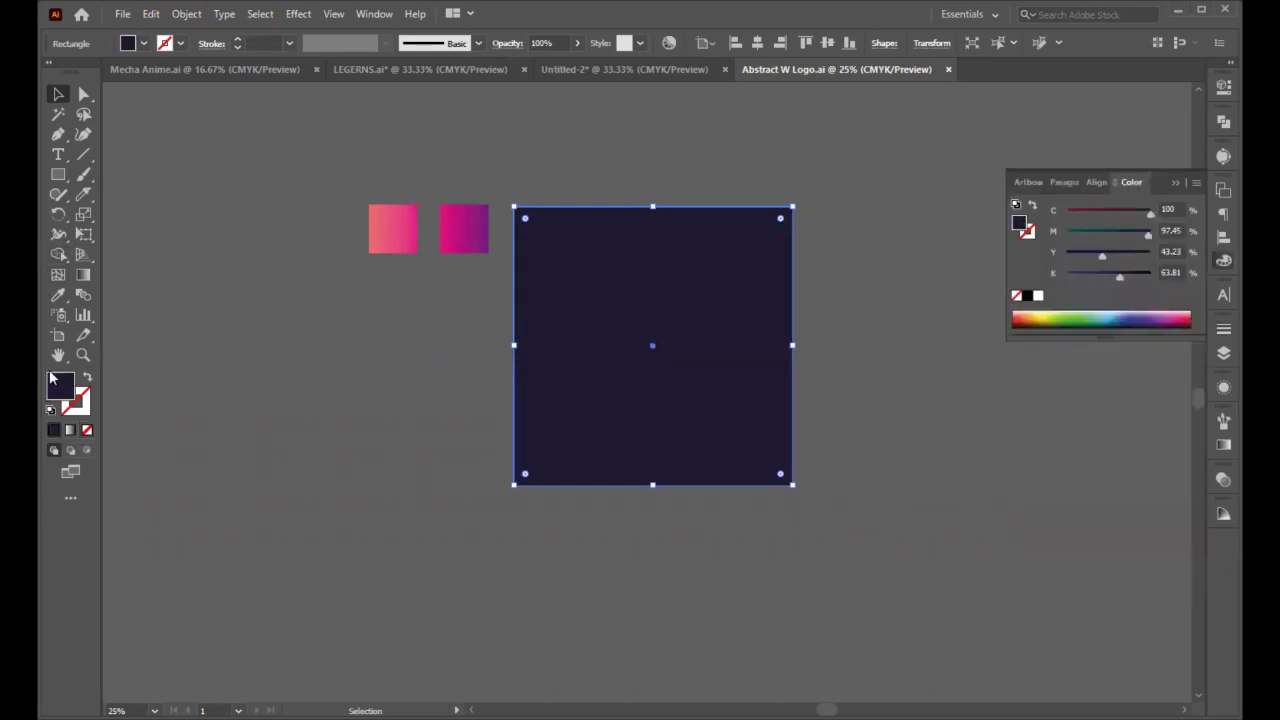
pyautogui.doubleClick(57, 380)
pyautogui.click(445, 525)
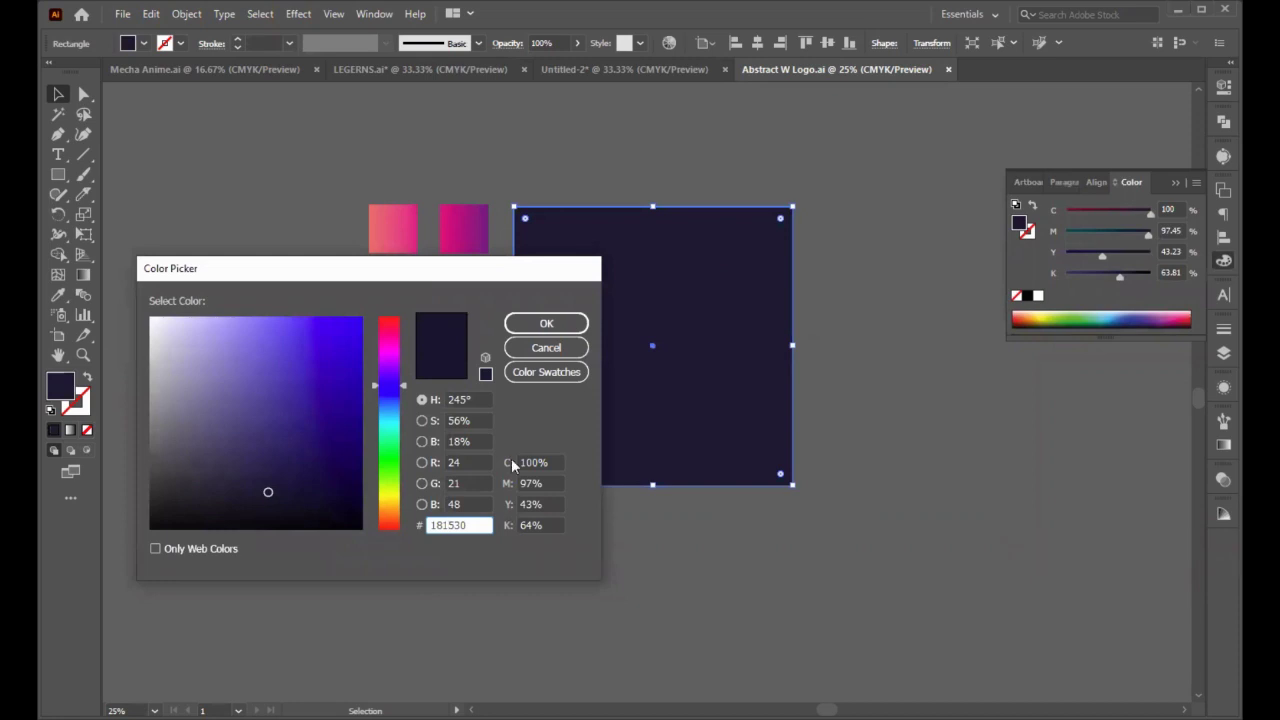
pyautogui.click(545, 322)
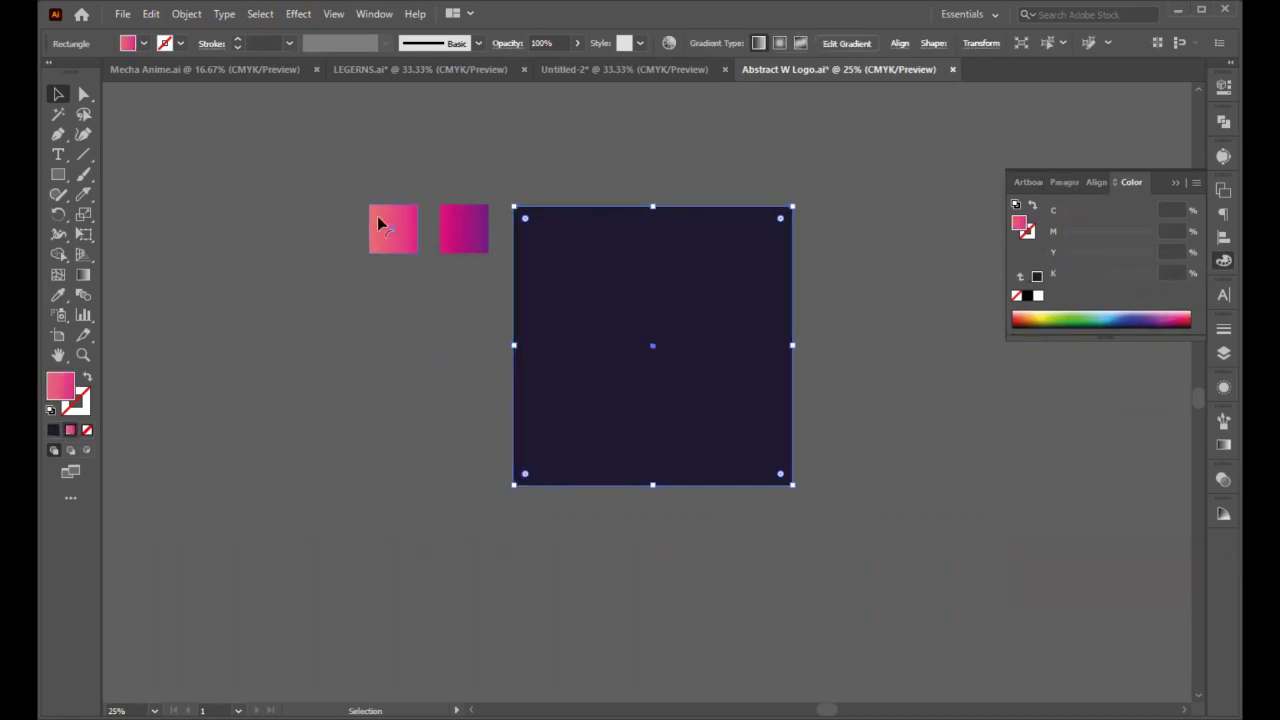
# Step: Examine the gradient colors and stops of the two small swatch squares beside the artboard
pyautogui.click(380, 218)
pyautogui.click(464, 229)
pyautogui.click(434, 350)
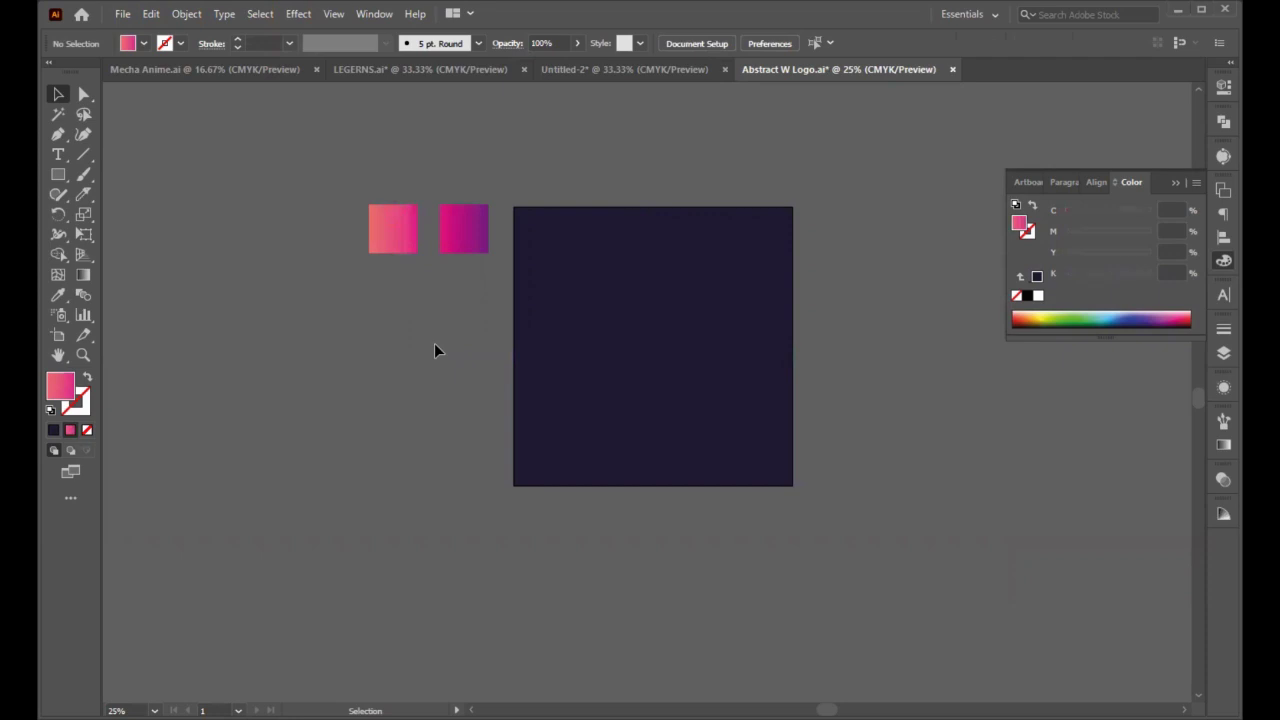
pyautogui.click(481, 208)
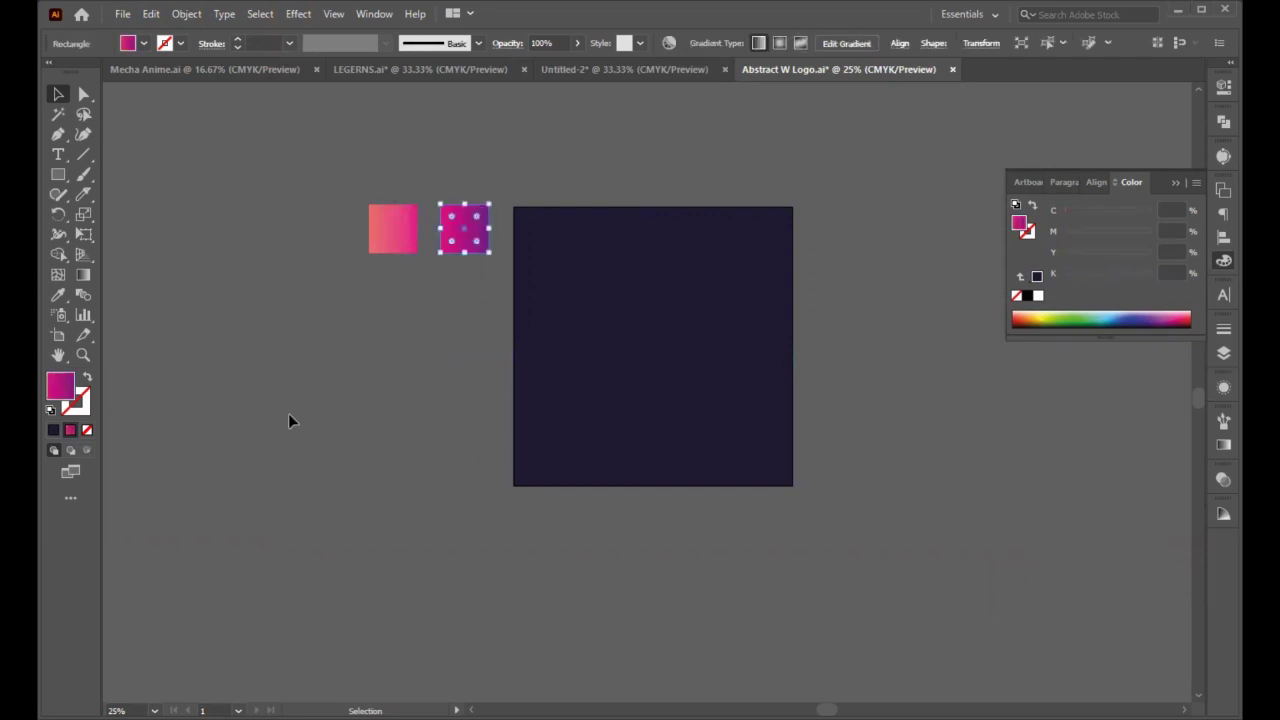
pyautogui.click(1219, 449)
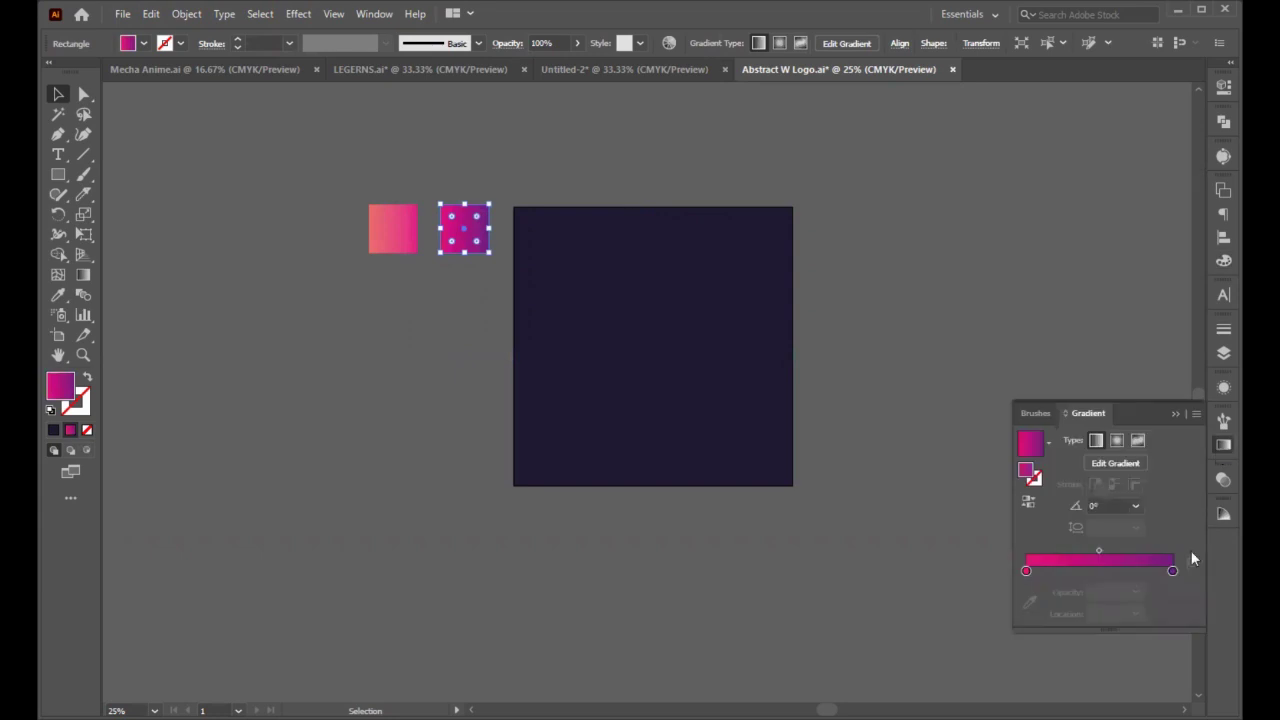
pyautogui.click(1172, 571)
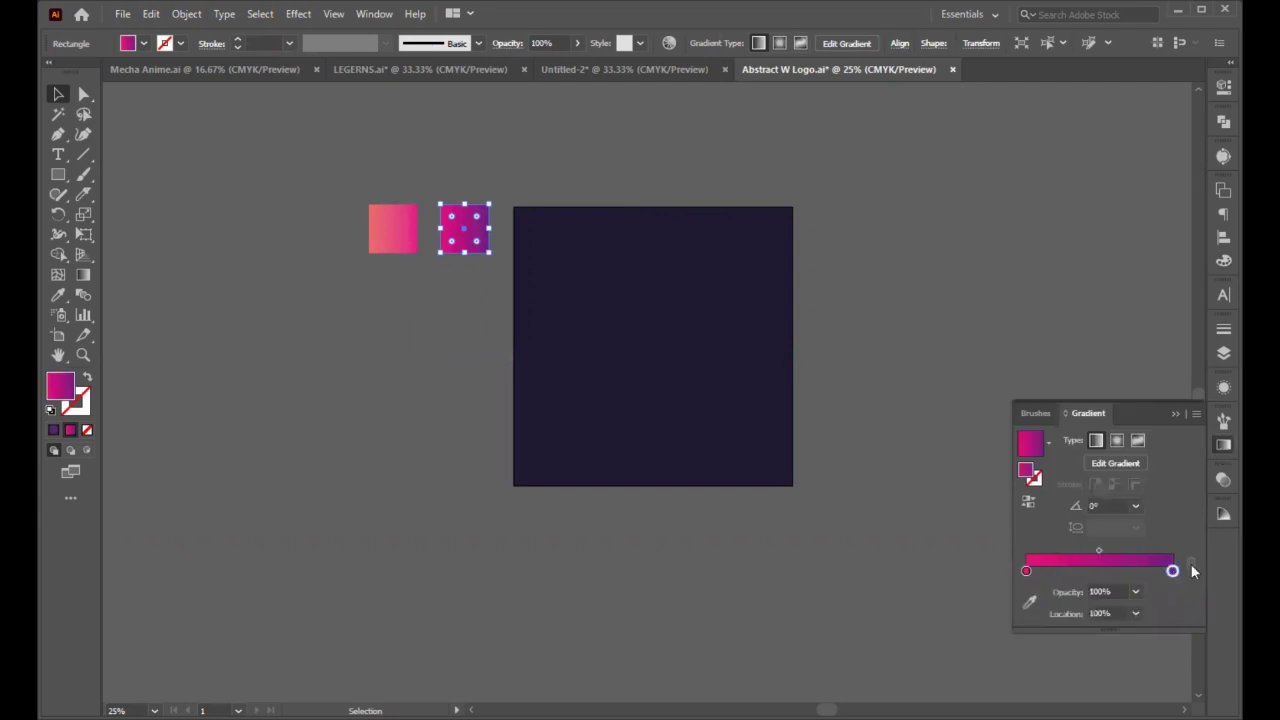
pyautogui.click(1026, 571)
pyautogui.click(988, 570)
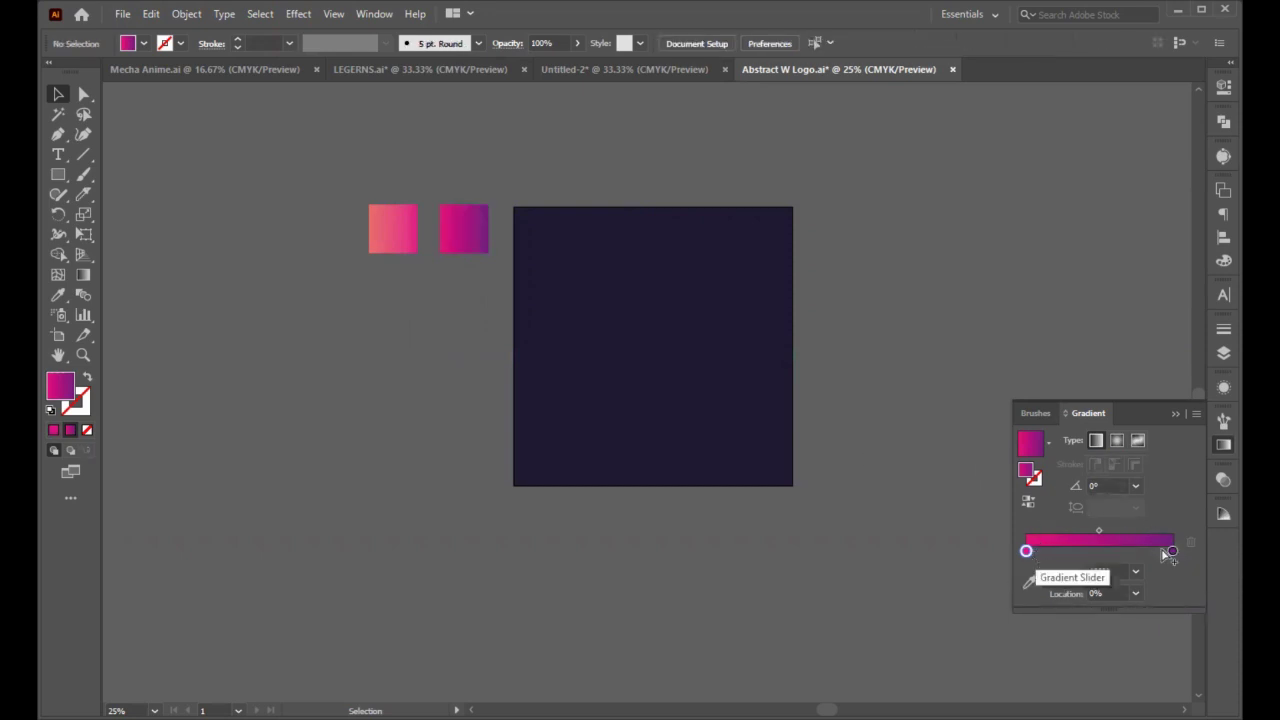
pyautogui.click(384, 226)
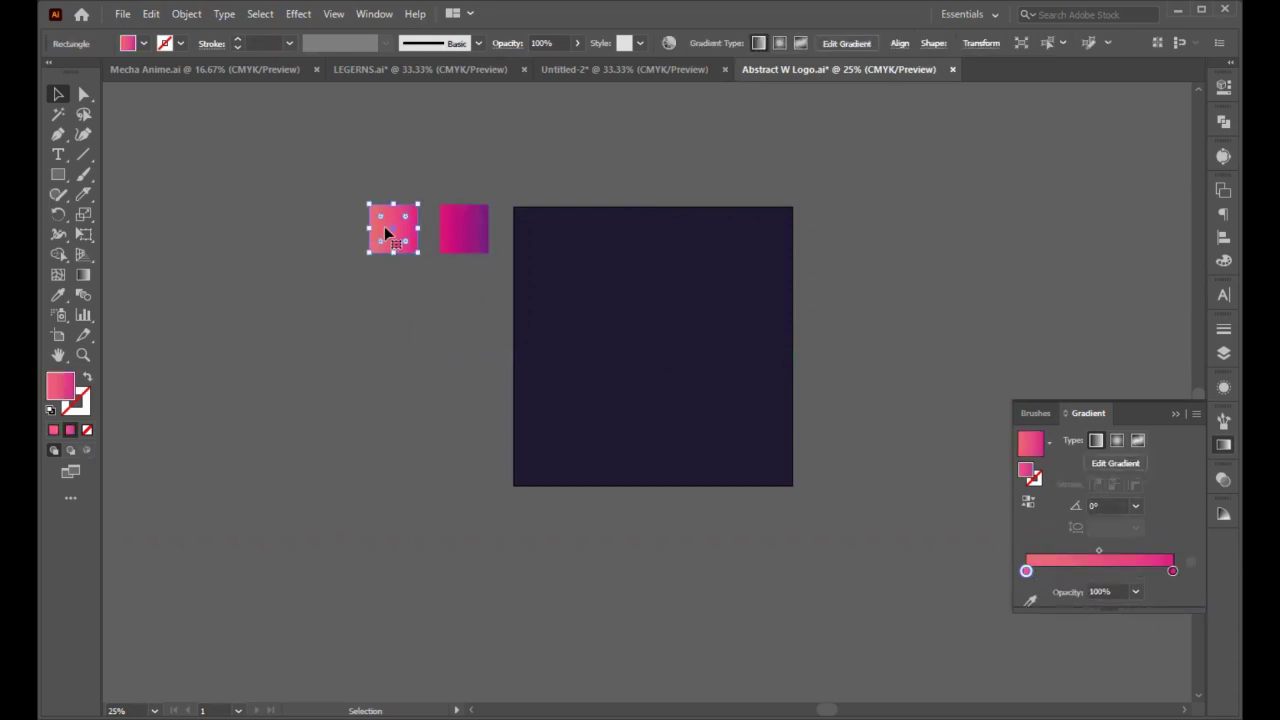
pyautogui.click(1177, 410)
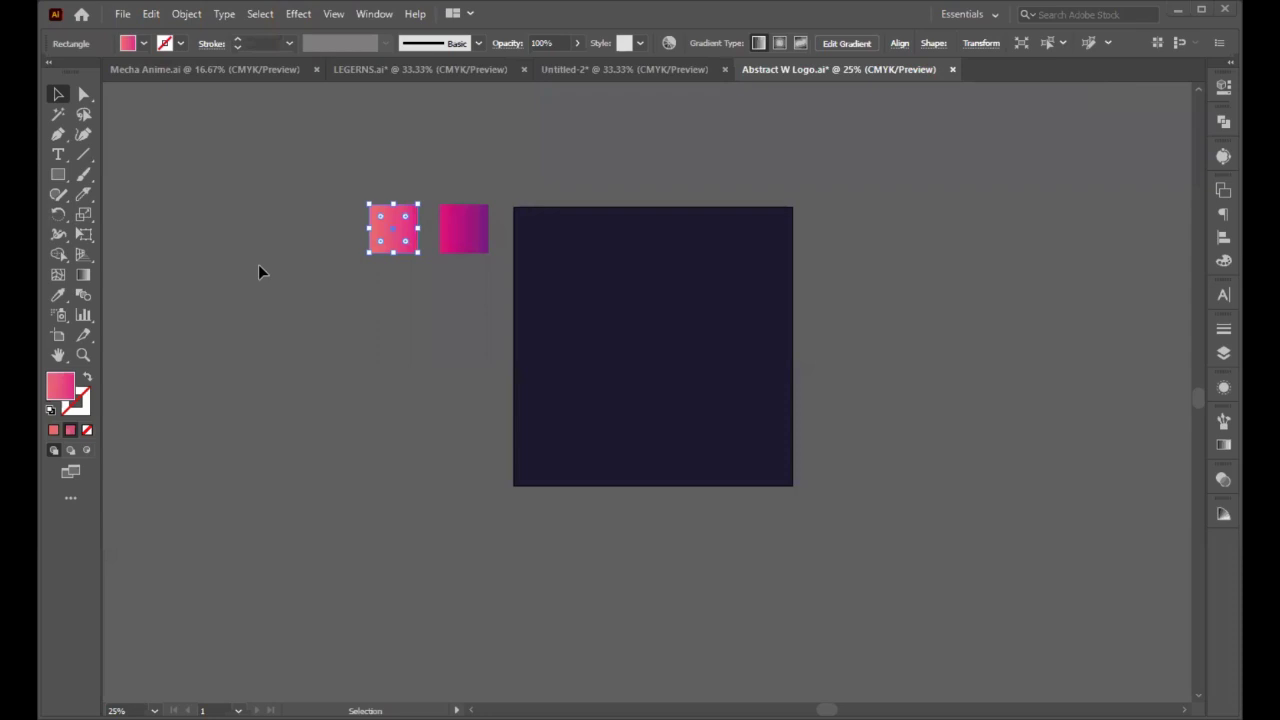
# Step: Draw an upright rectangle about 93 × 285 px near the artboard's center, filled with the coral-to-pink gradient
pyautogui.click(57, 175)
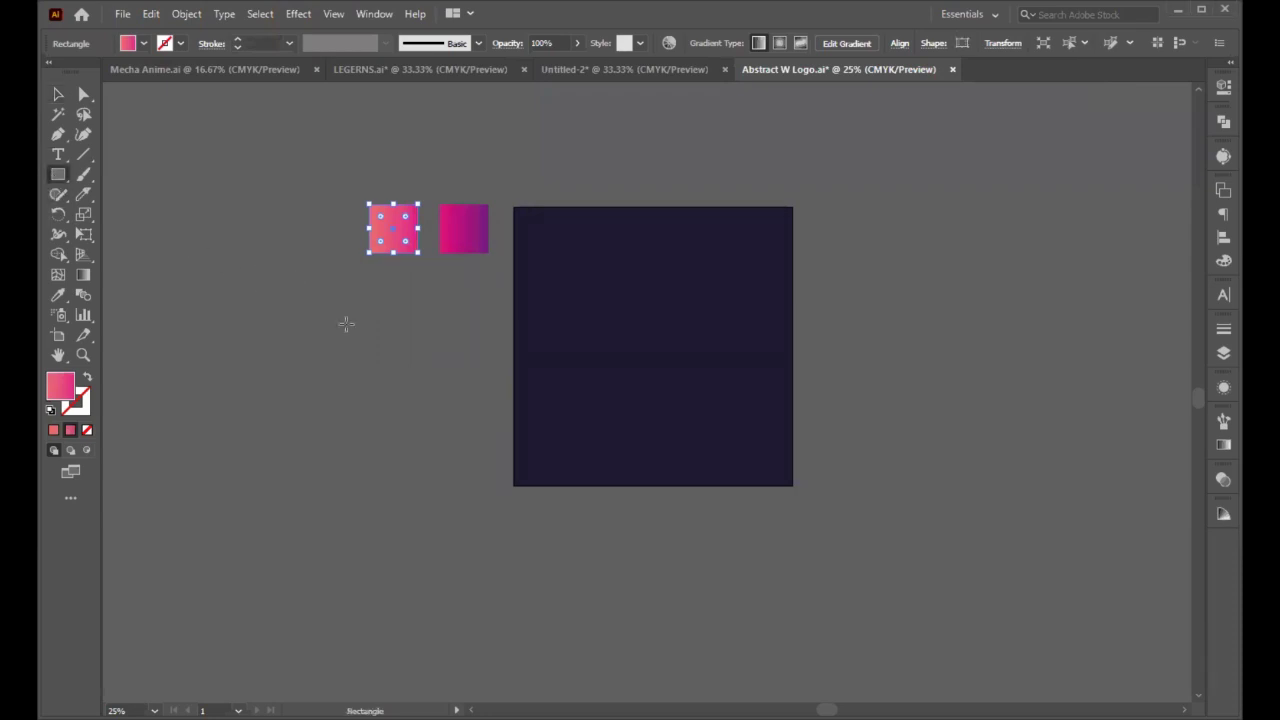
pyautogui.moveTo(410, 305); pyautogui.dragTo(621, 377)
pyautogui.click(57, 95)
pyautogui.click(397, 352)
pyautogui.click(389, 244)
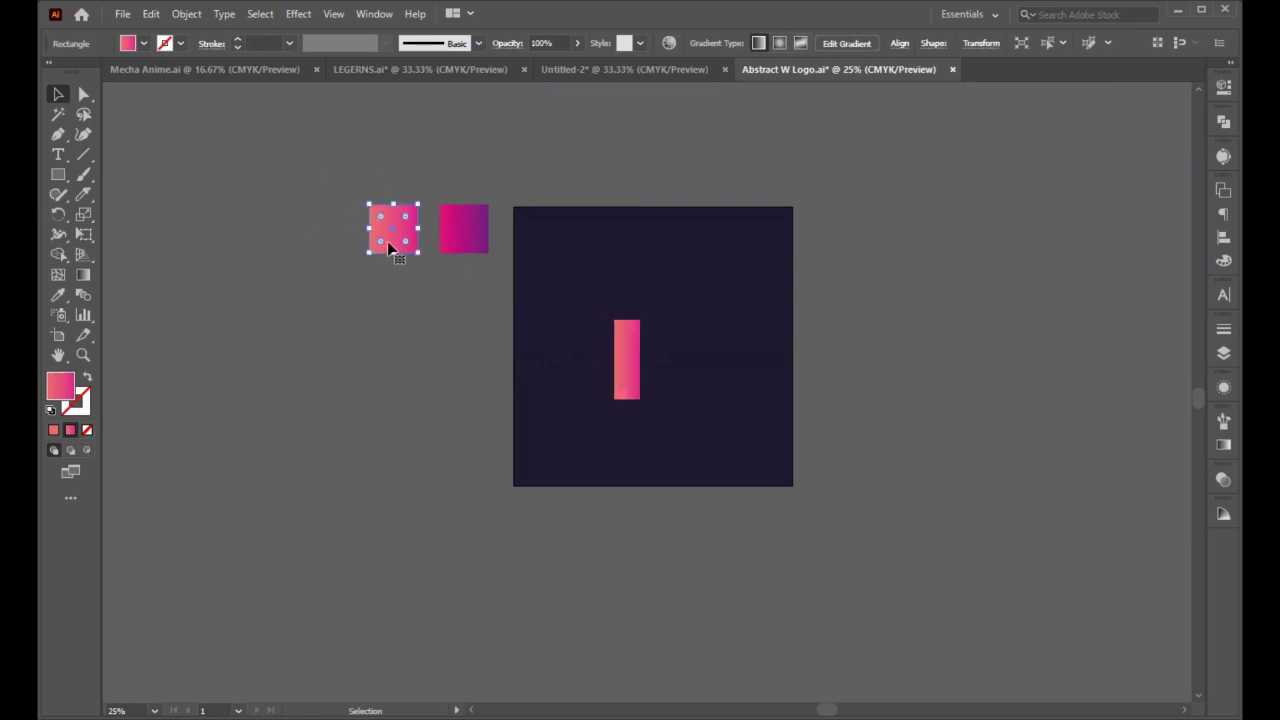
pyautogui.click(432, 322)
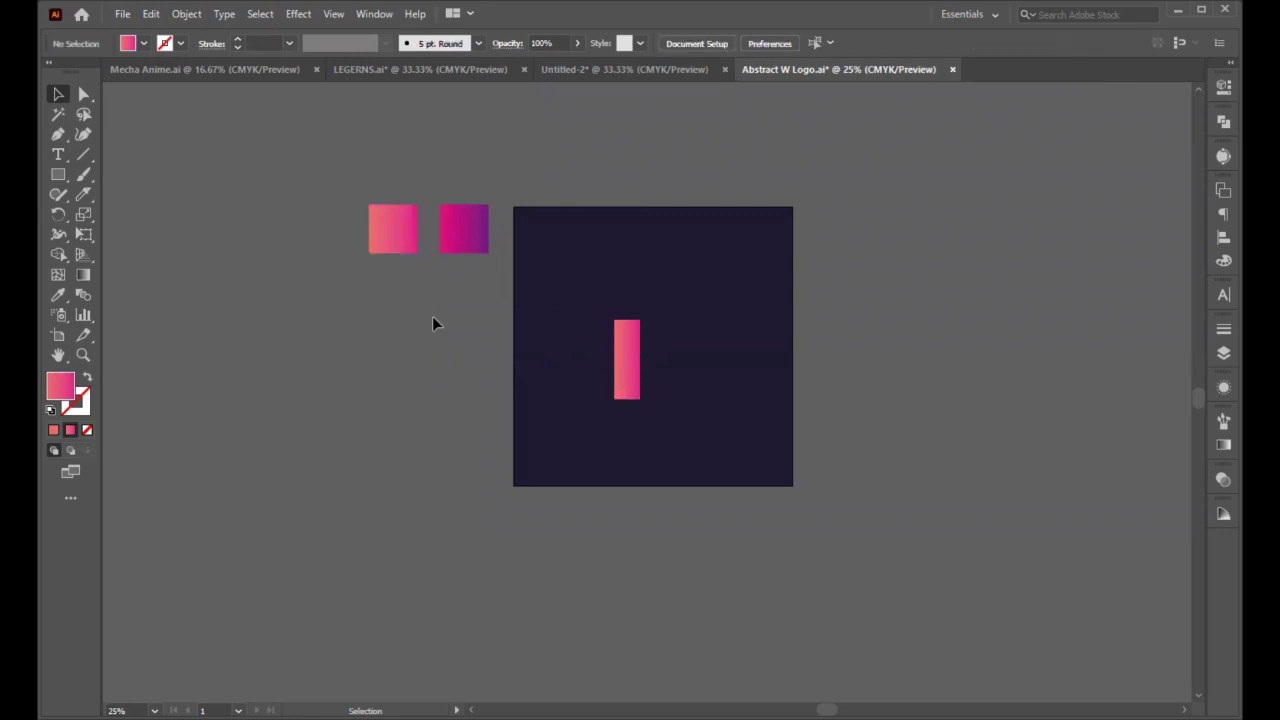
# Step: Set the upright gradient rectangle's width to 90 px
pyautogui.click(627, 354)
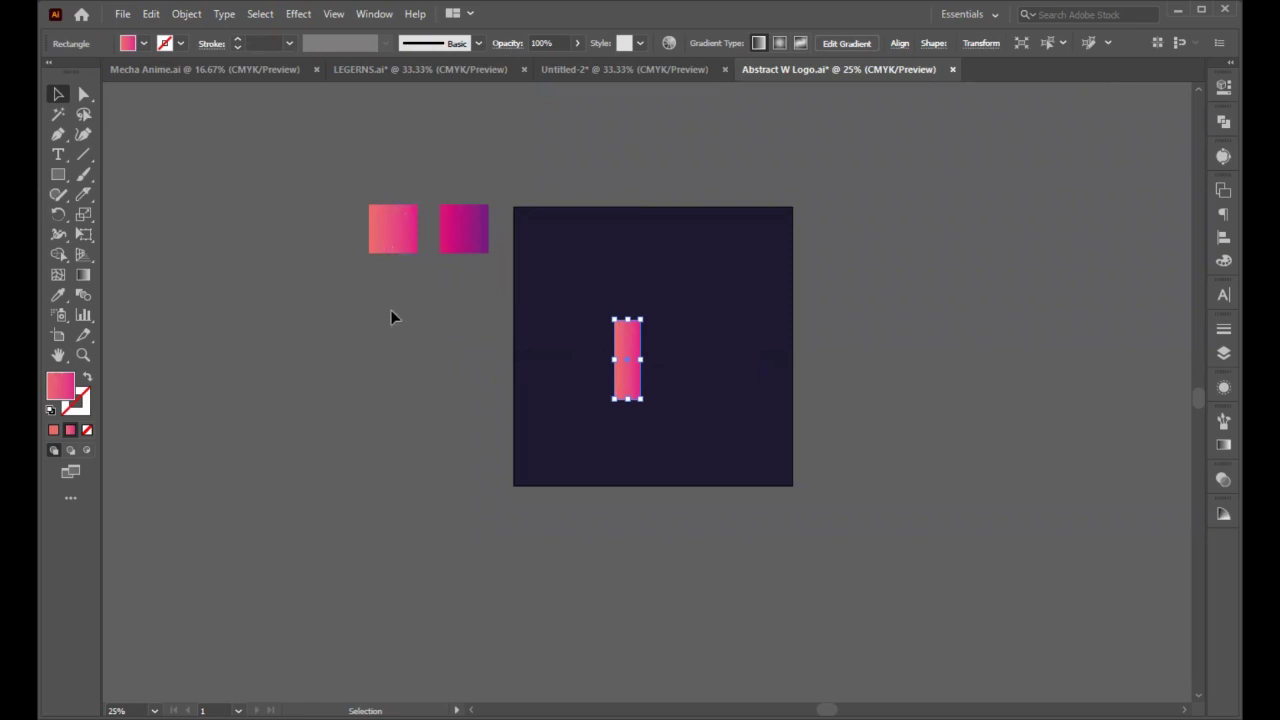
pyautogui.moveTo(413, 294); pyautogui.dragTo(413, 294)
pyautogui.click(637, 336)
pyautogui.click(1222, 88)
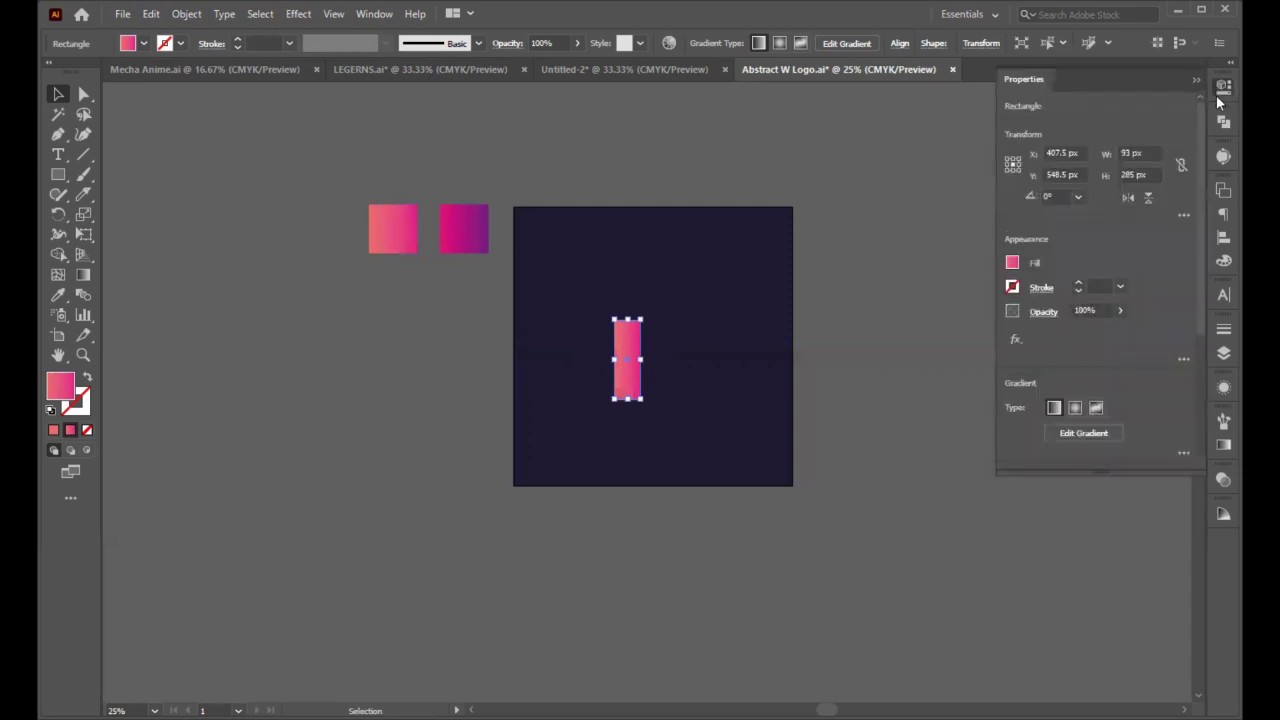
pyautogui.doubleClick(1128, 153)
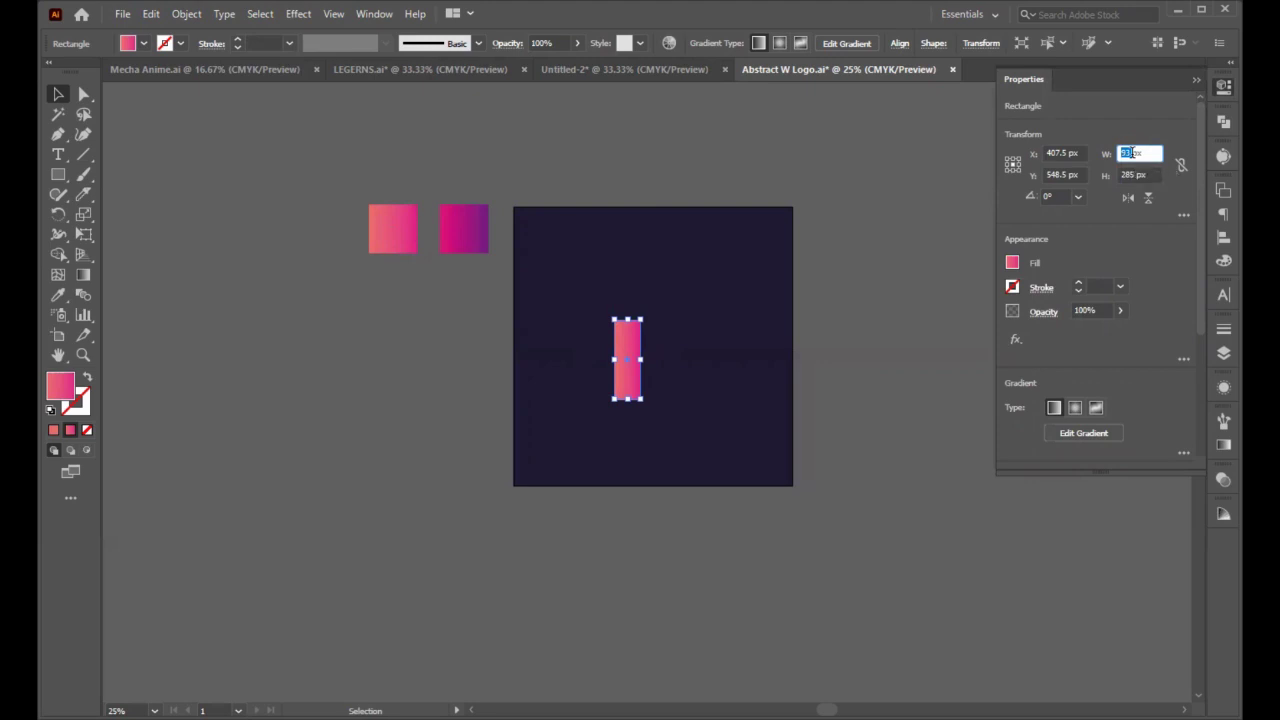
pyautogui.press('Up')
pyautogui.press('Up')
pyautogui.press('Down')
pyautogui.press('Down')
pyautogui.press('Down')
pyautogui.press('Down')
pyautogui.press('Down')
pyautogui.press('Down')
# Step: Set the upright gradient rectangle's height to 300 px
pyautogui.click(1131, 175)
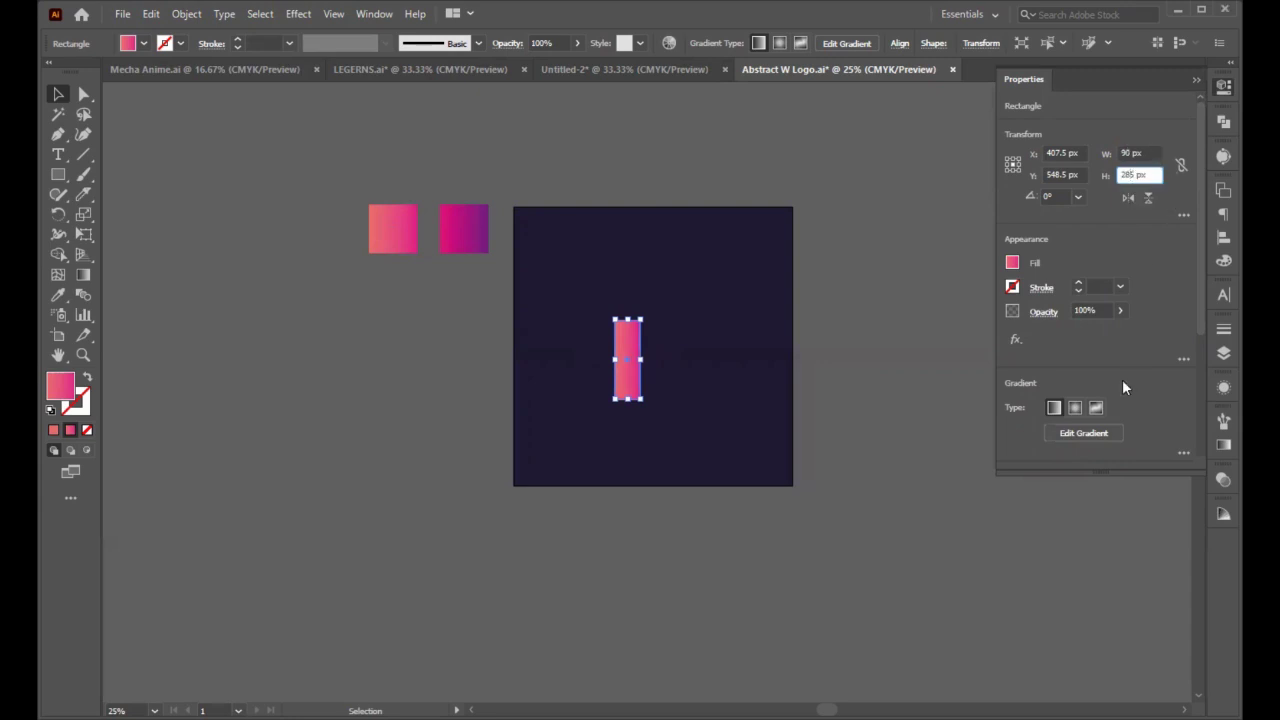
pyautogui.hotkey('shift', 'Up')
pyautogui.hotkey('shift', 'Up')
pyautogui.click(593, 440)
pyautogui.click(625, 365)
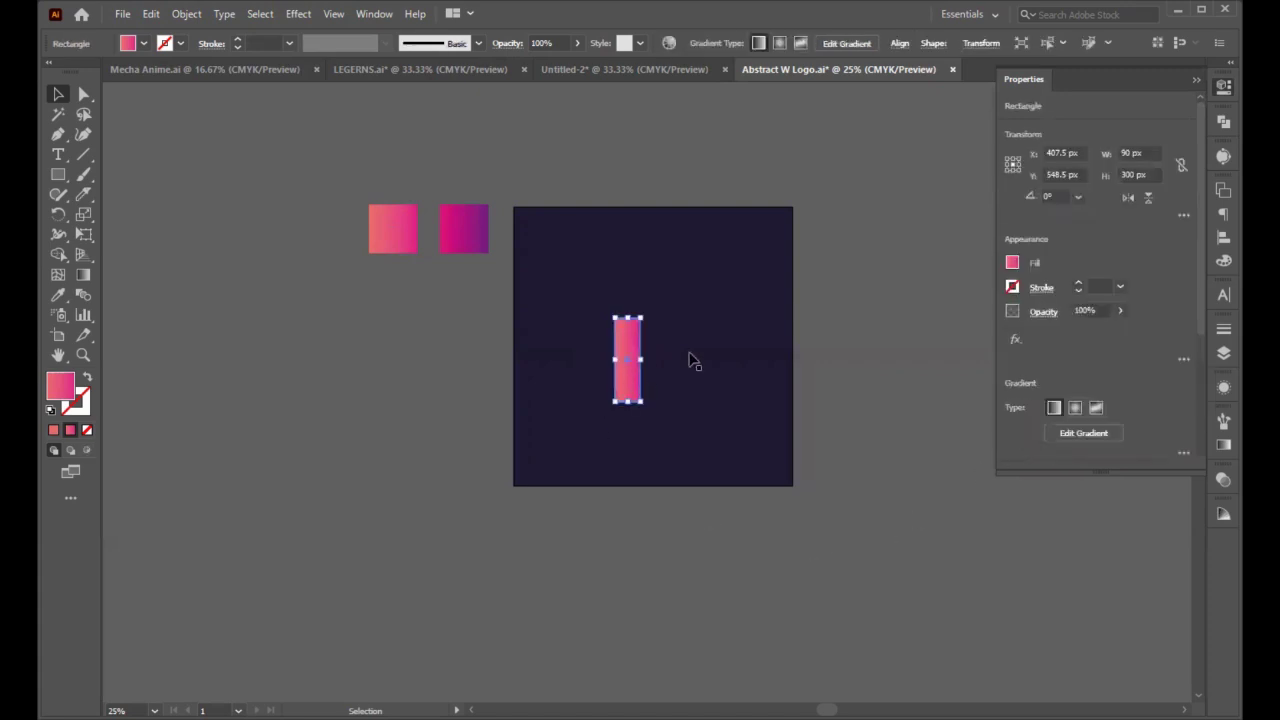
# Step: Move the gradient rectangle toward the artboard's left side, to about X 290.5 px, Y 533.5 px
pyautogui.click(866, 271)
pyautogui.click(623, 348)
pyautogui.moveTo(623, 348); pyautogui.dragTo(591, 343)
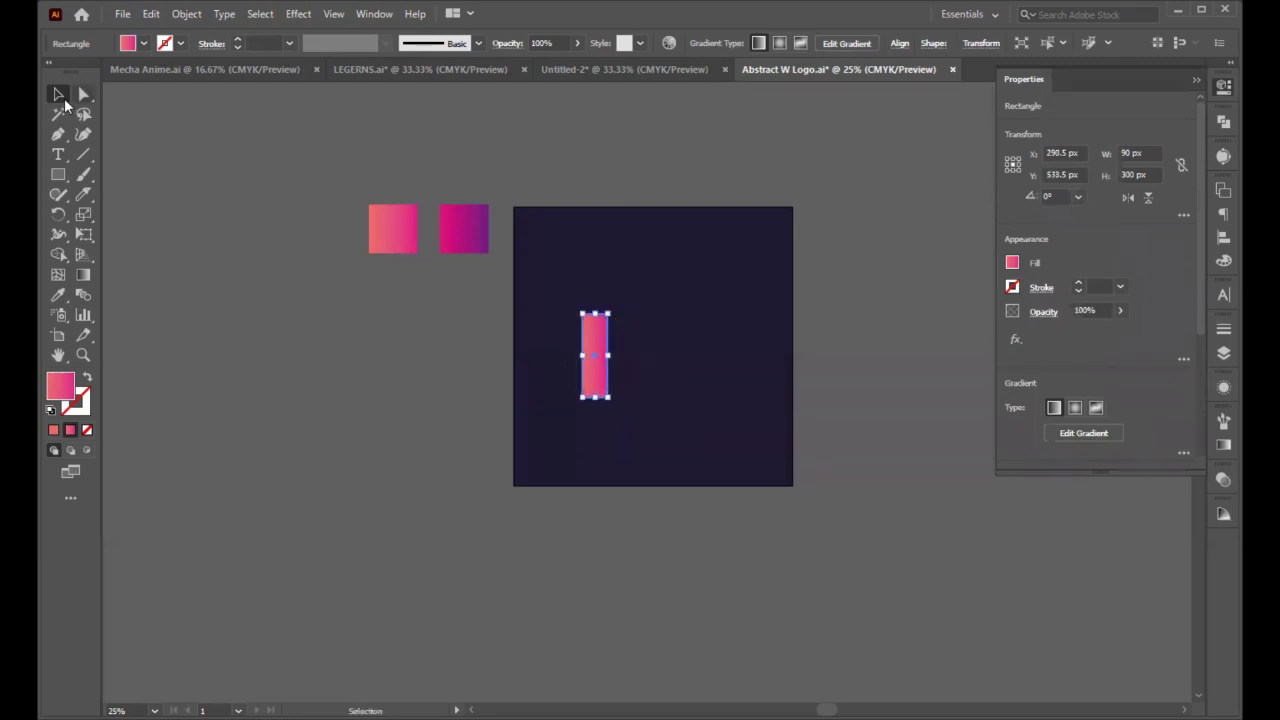
# Step: Slant the gradient rectangle by shifting its two bottom anchor points 100 px to the right
pyautogui.click(84, 95)
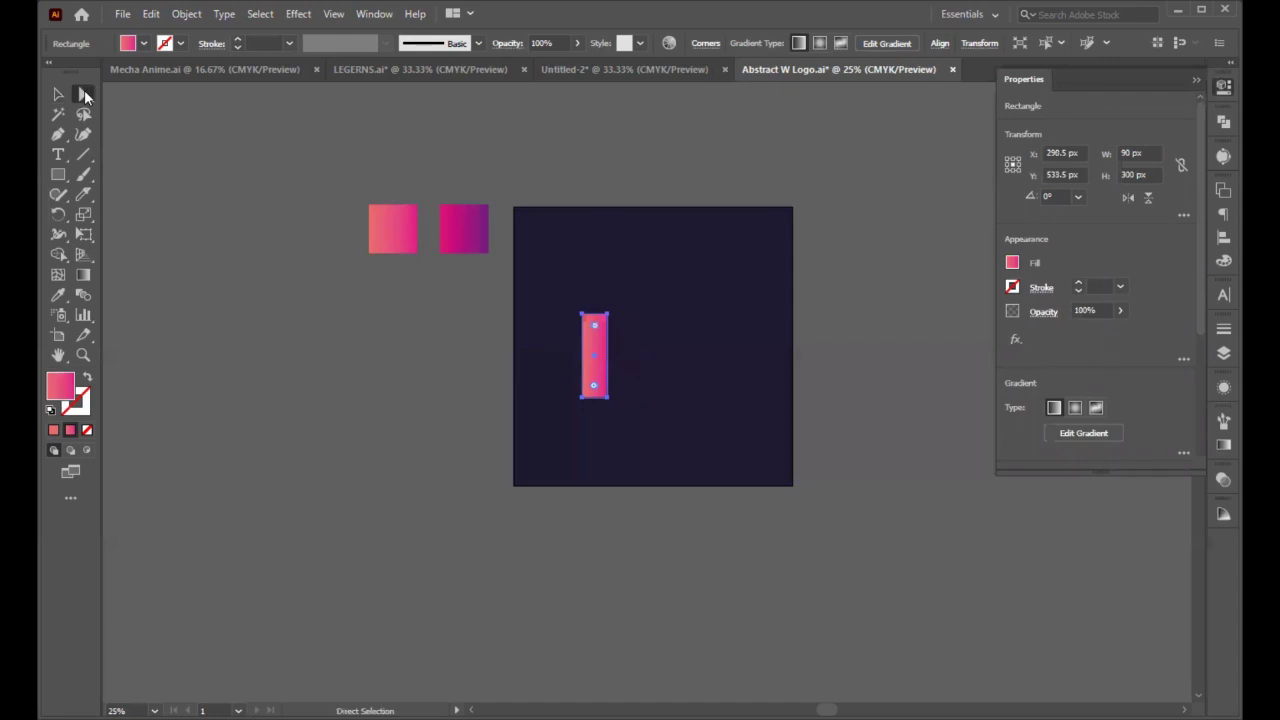
pyautogui.click(487, 337)
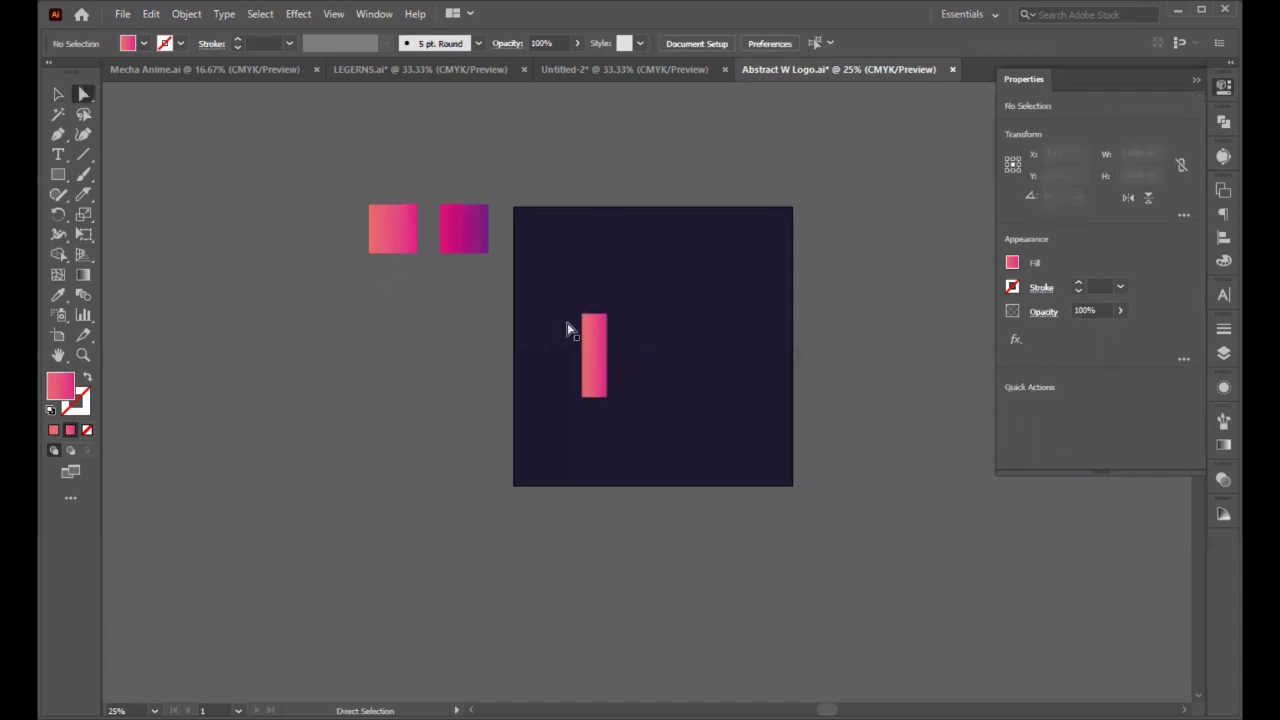
pyautogui.click(588, 328)
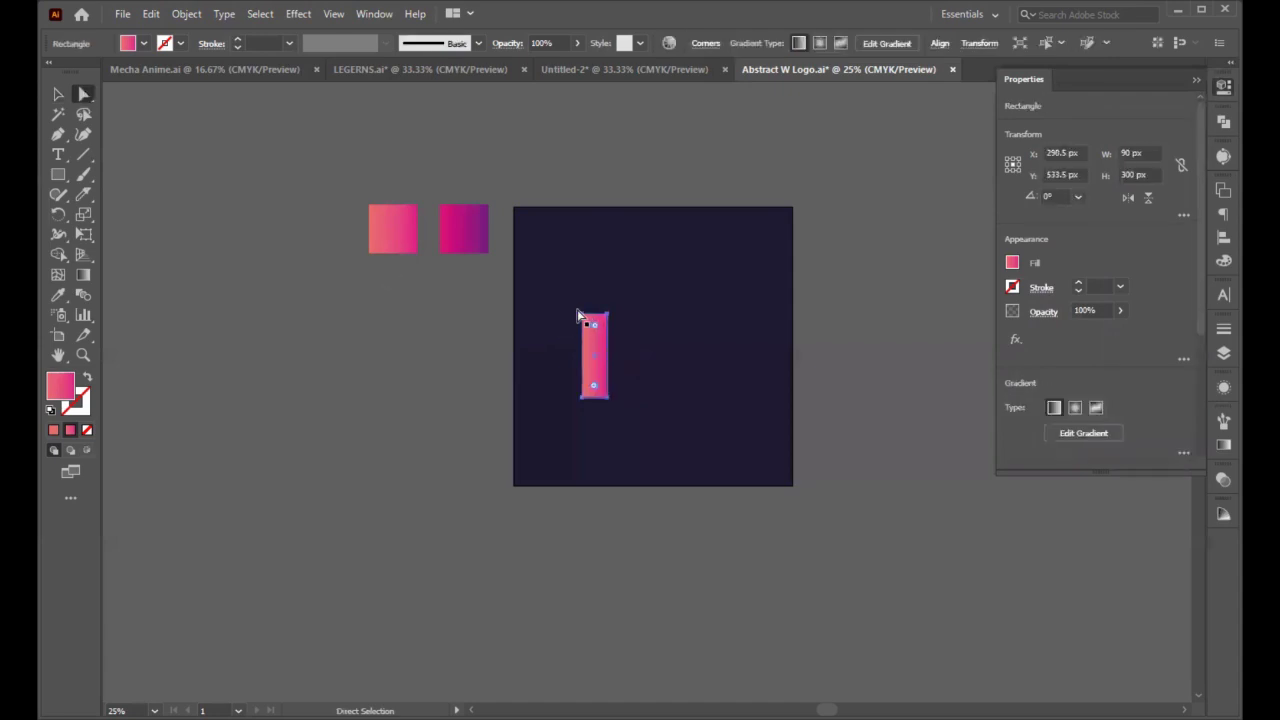
pyautogui.click(583, 399)
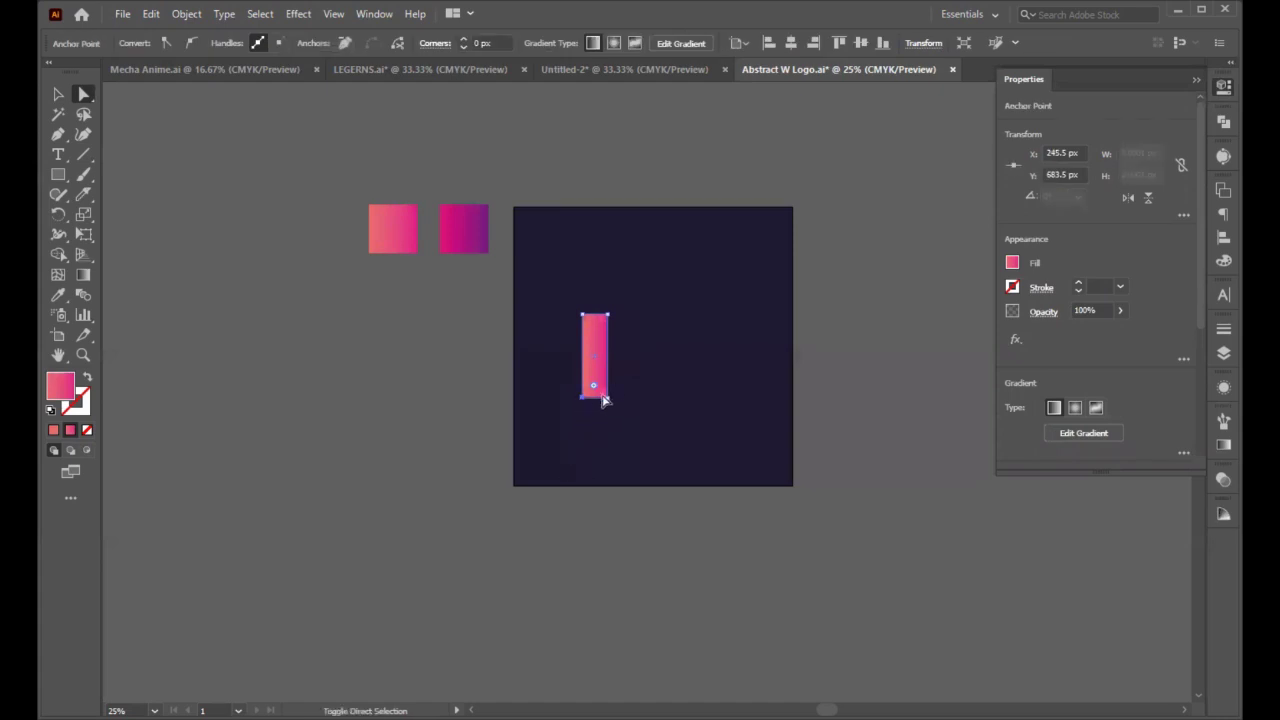
pyautogui.keyDown('ctrl'); pyautogui.click(606, 402); pyautogui.keyUp('ctrl')
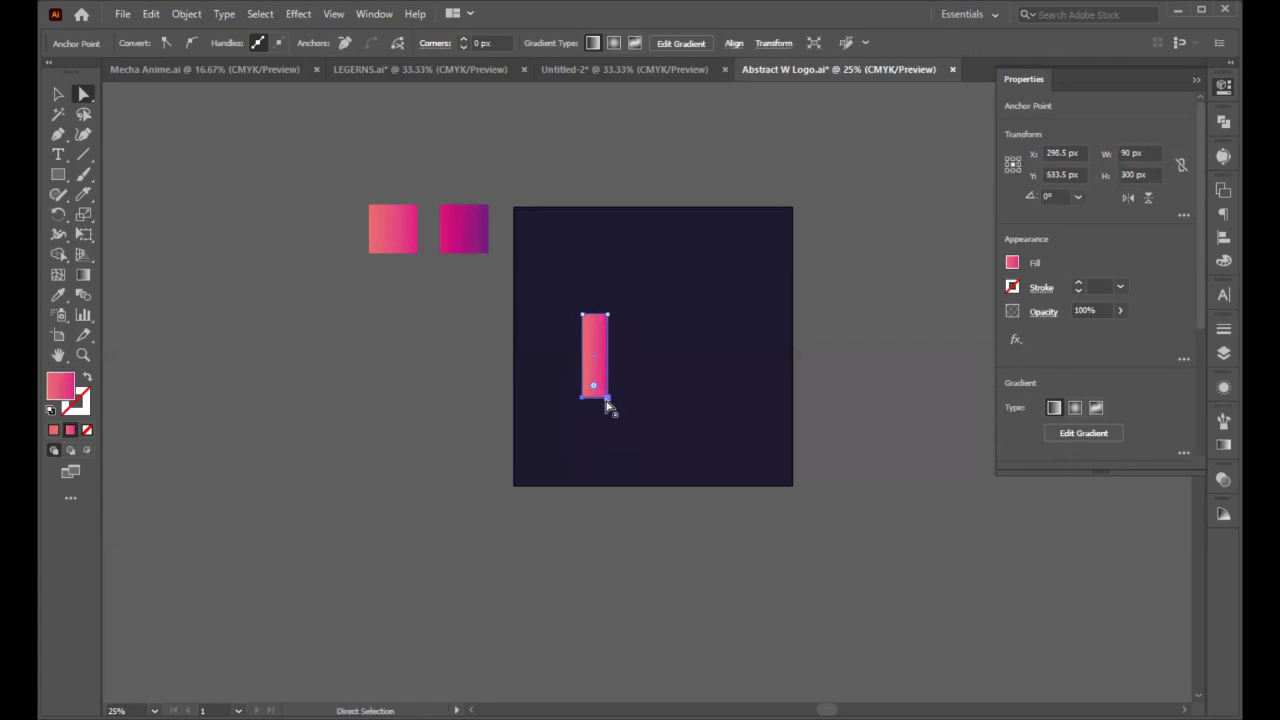
pyautogui.hotkey('shift', 'Right')
pyautogui.hotkey('shift', 'Right')
pyautogui.hotkey('shift', 'Right')
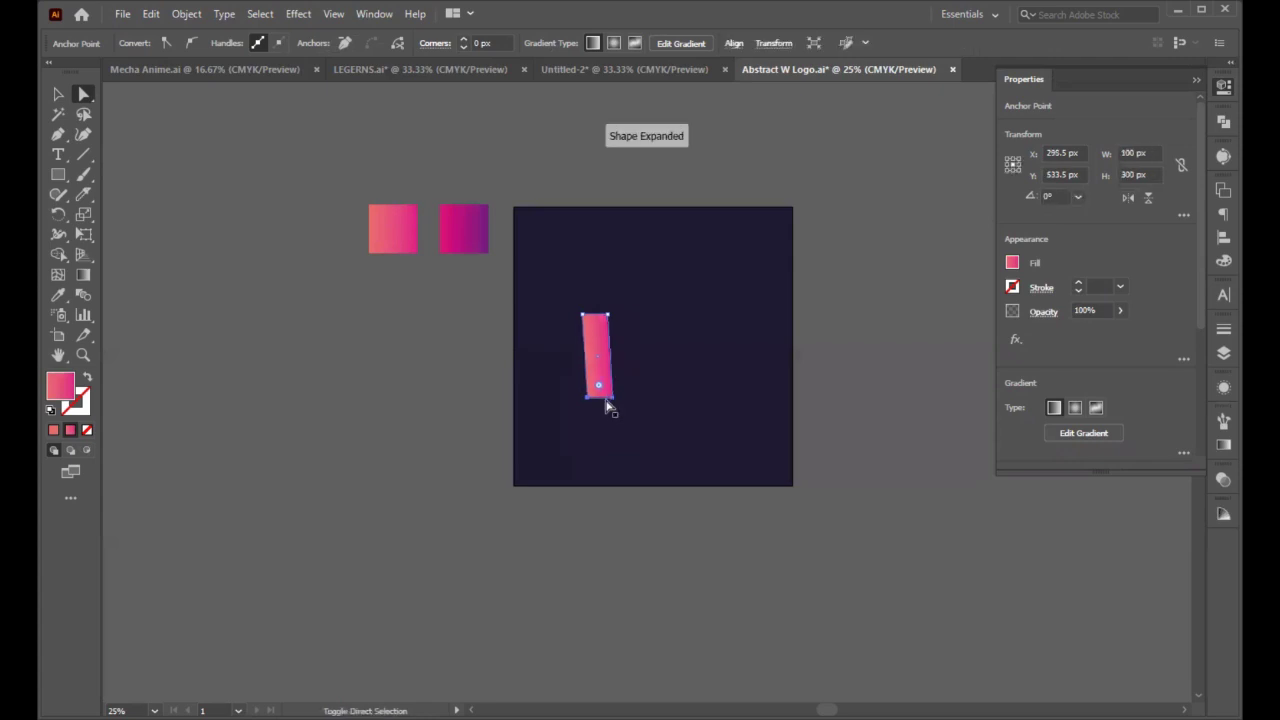
pyautogui.hotkey('shift', 'Right')
pyautogui.hotkey('shift', 'Right')
pyautogui.hotkey('shift', 'Right')
pyautogui.hotkey('shift', 'Right')
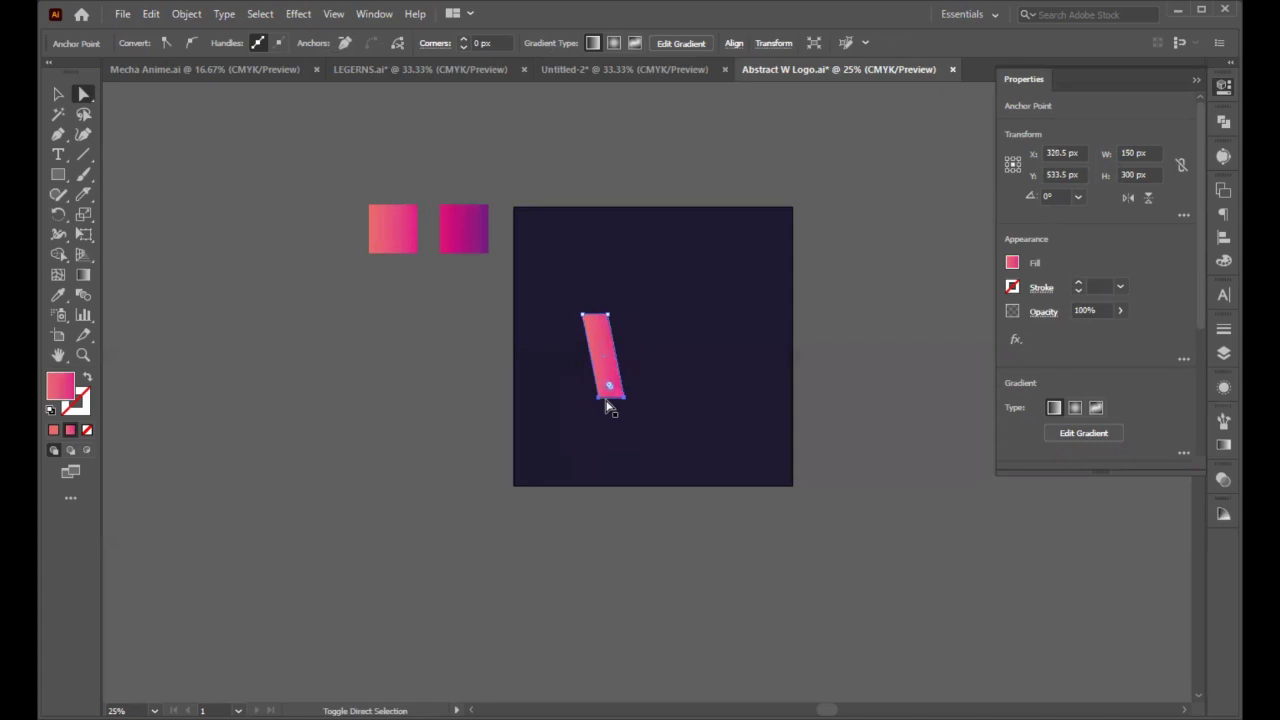
pyautogui.hotkey('shift', 'Right')
pyautogui.hotkey('shift', 'Right')
pyautogui.hotkey('shift', 'Right')
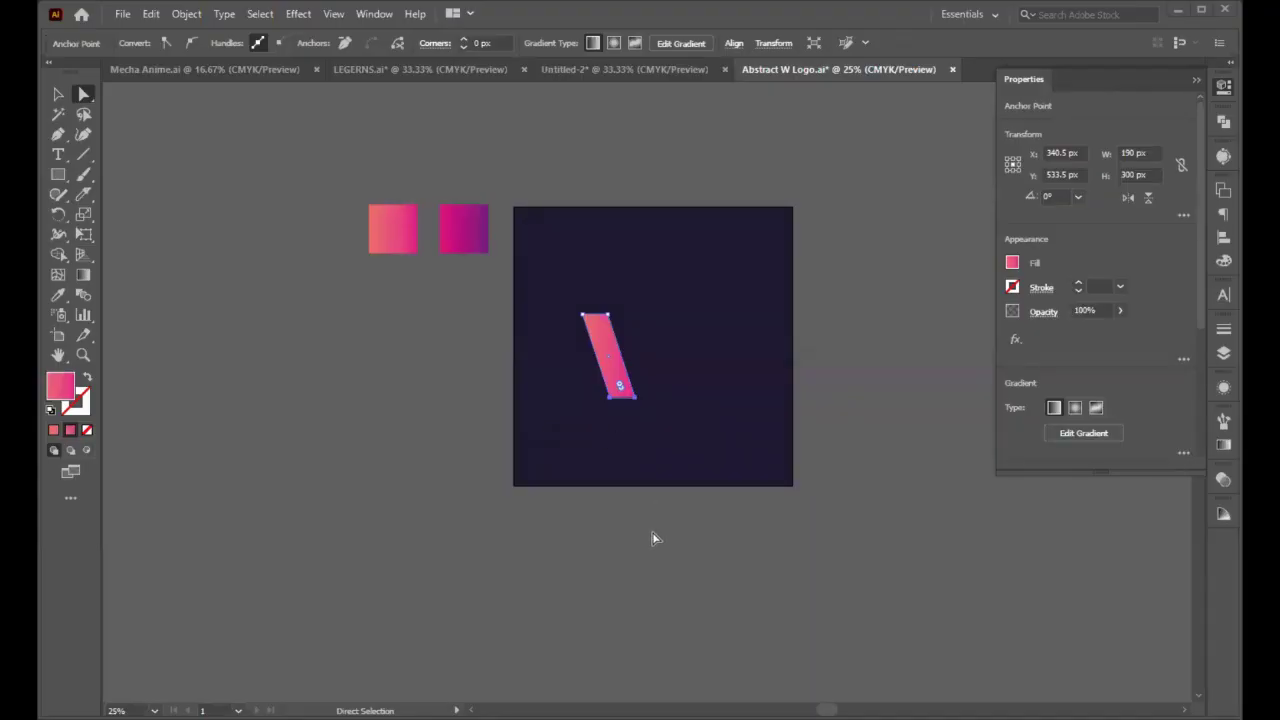
# Step: Duplicate the slanted bar in place and flip the copy horizontally
pyautogui.hscroll(-2, 668, 424)
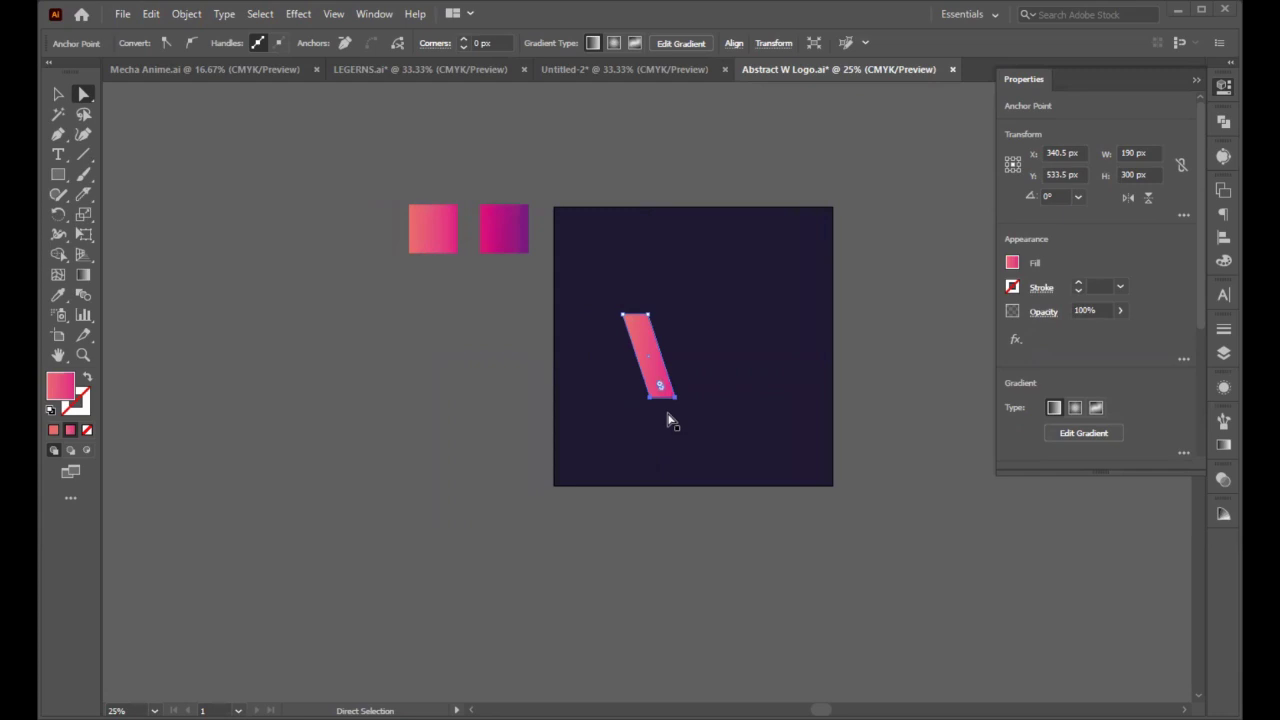
pyautogui.scroll(2, 722, 372)
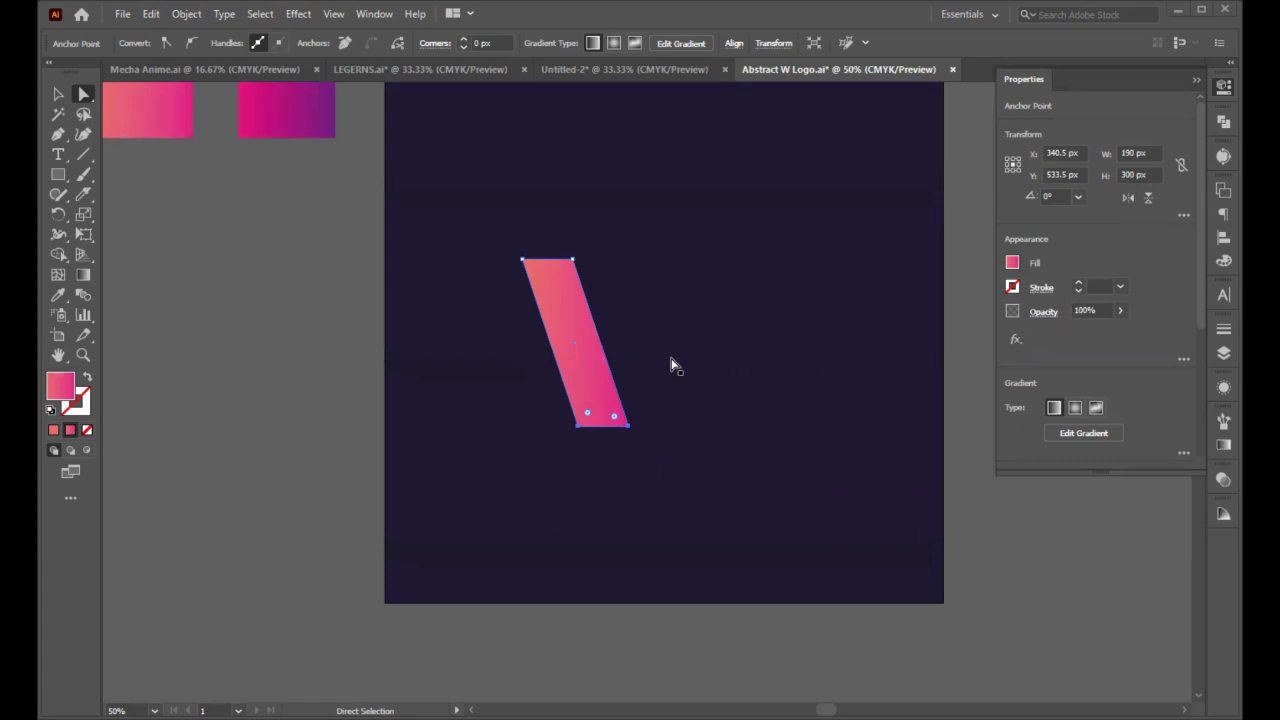
pyautogui.scroll(2, 566, 294)
pyautogui.scroll(-2, 566, 334)
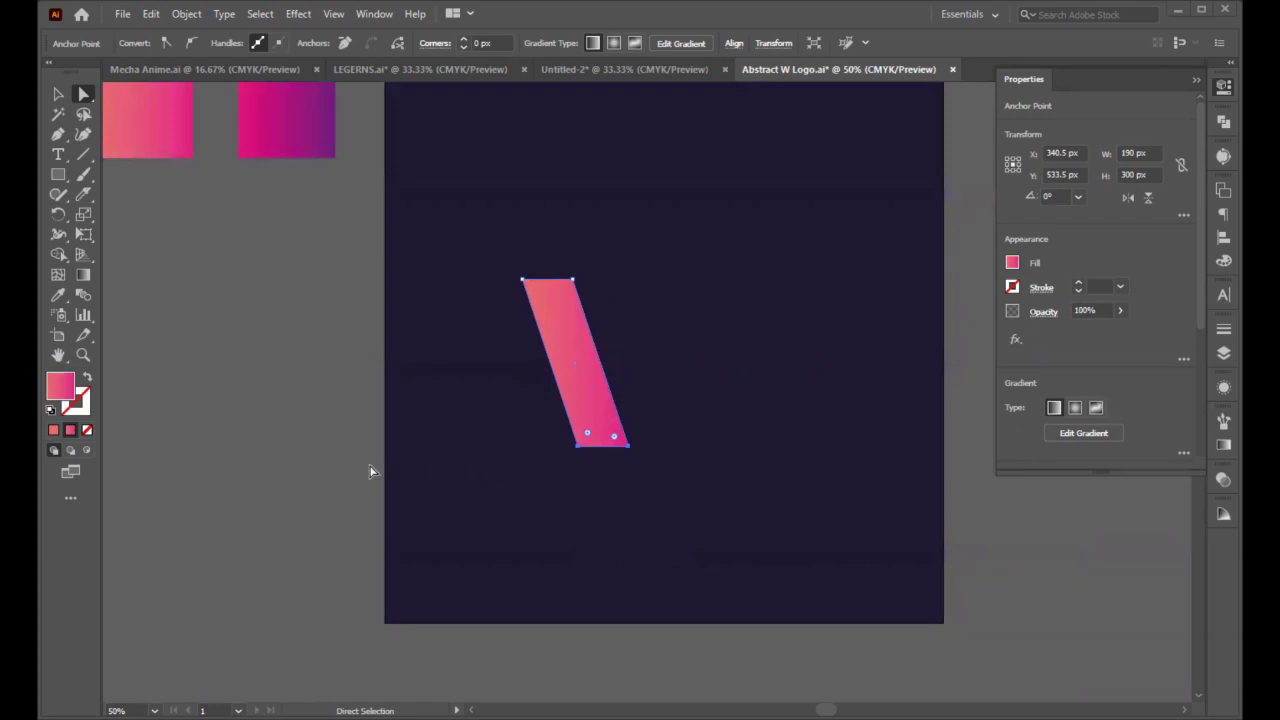
pyautogui.click(58, 95)
pyautogui.click(688, 375)
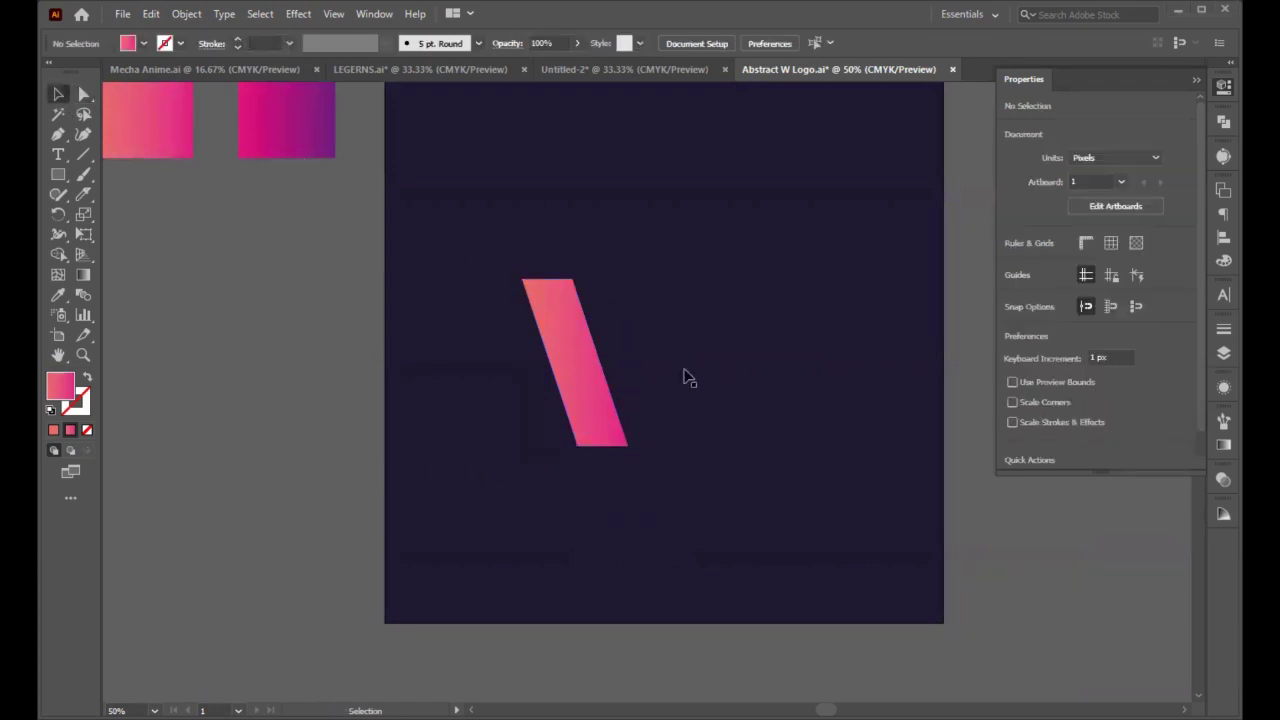
pyautogui.click(594, 363)
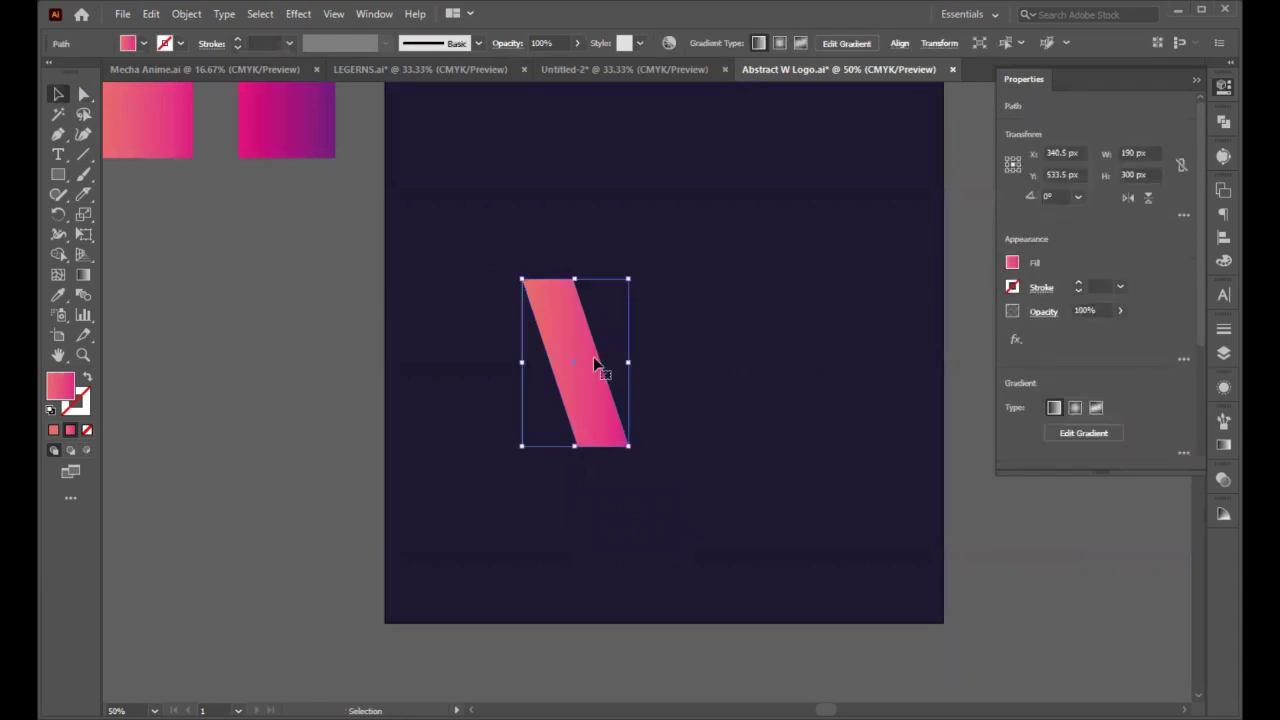
pyautogui.press('a')
pyautogui.press('v')
pyautogui.click(1127, 199)
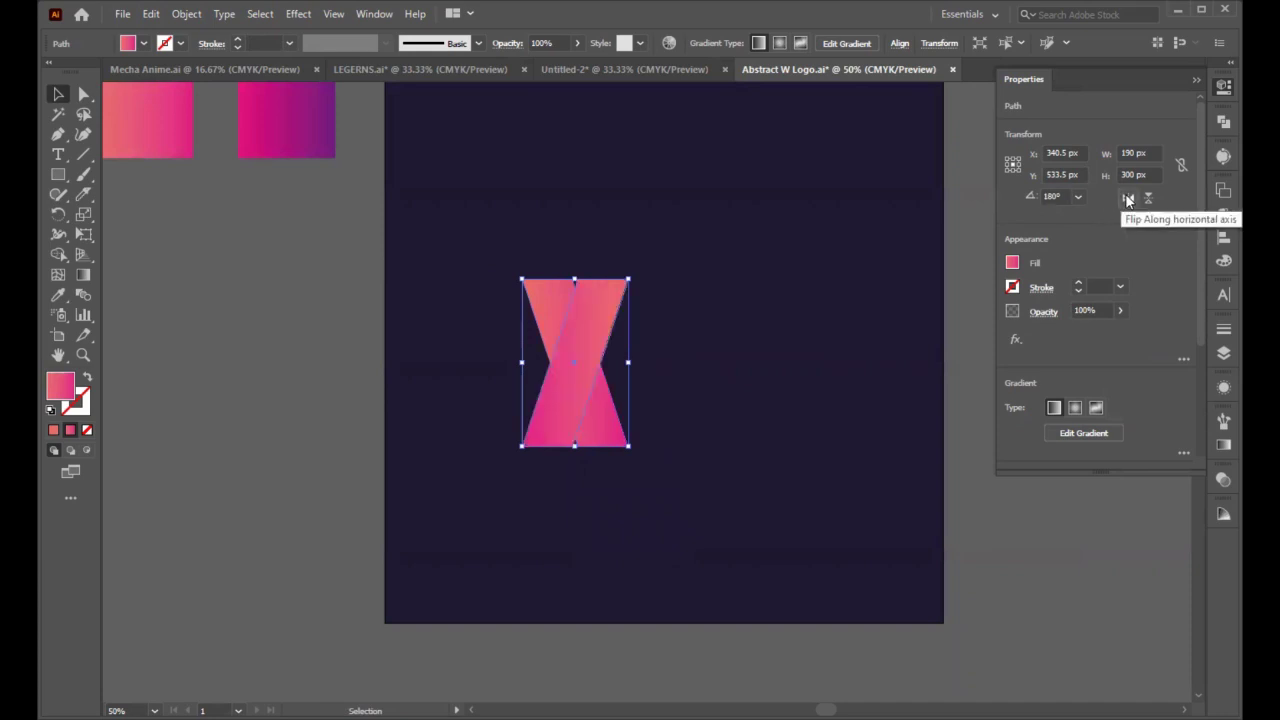
# Step: Move the flipped copy 100 px to the right so both bars meet at the base in a V
pyautogui.hotkey('shift', 'Right')
pyautogui.hotkey('shift', 'Right')
pyautogui.hotkey('shift', 'Right')
pyautogui.hotkey('shift', 'Right')
pyautogui.hotkey('shift', 'Right')
pyautogui.hotkey('shift', 'Right')
pyautogui.hotkey('shift', 'Right')
pyautogui.hotkey('shift', 'Right')
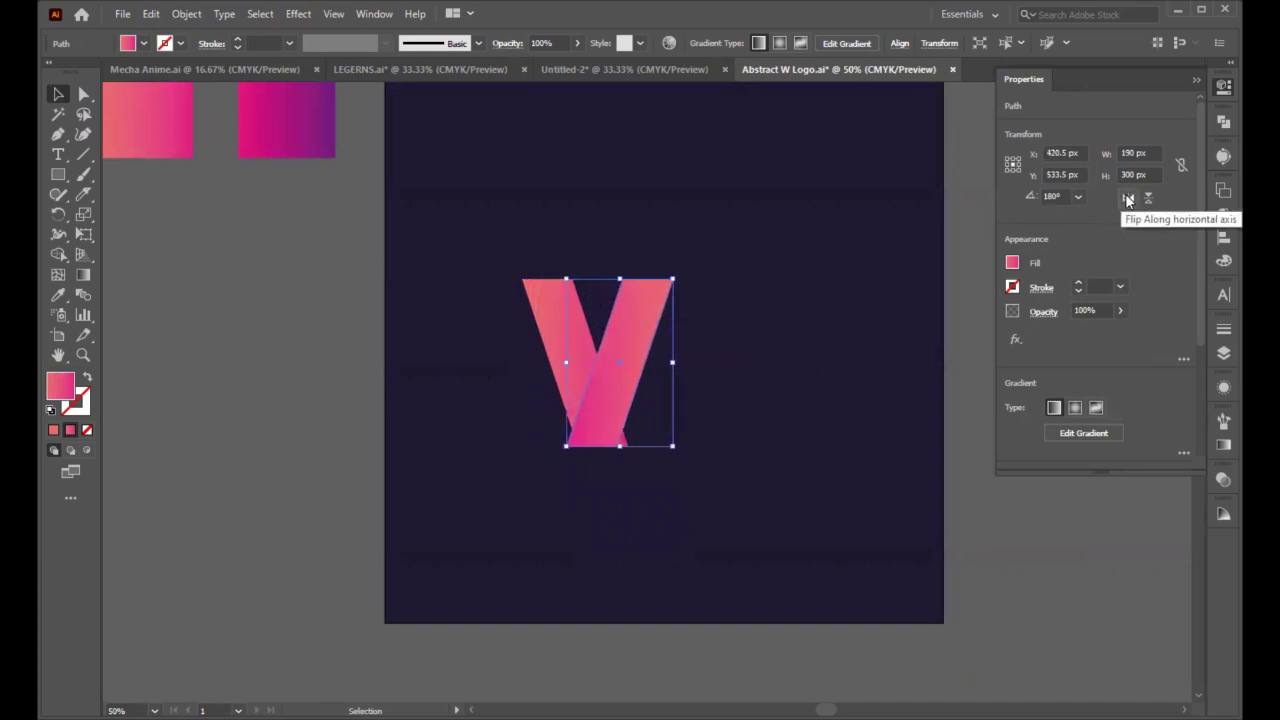
pyautogui.hotkey('shift', 'Right')
pyautogui.hotkey('shift', 'Right')
pyautogui.hotkey('shift', 'Right')
pyautogui.hotkey('shift', 'Left')
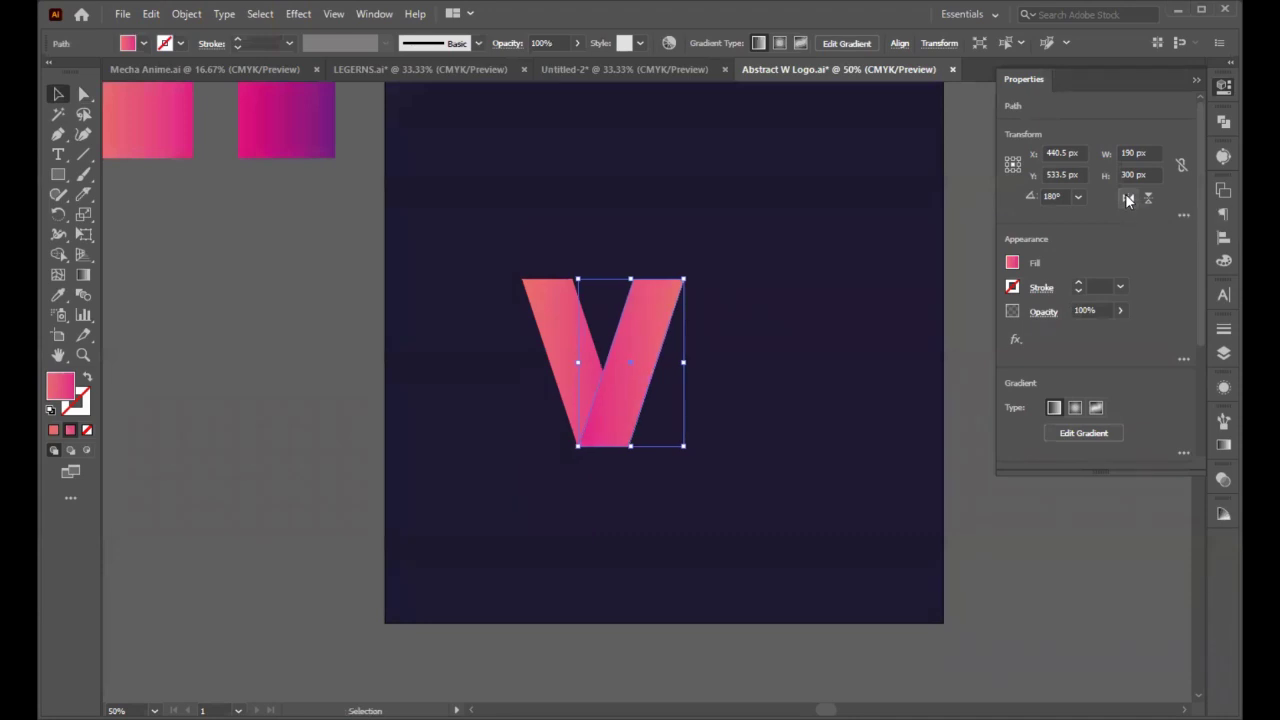
# Step: Nudge the V's right bar 1 px to the left, to X 439.5 px
pyautogui.click(200, 313)
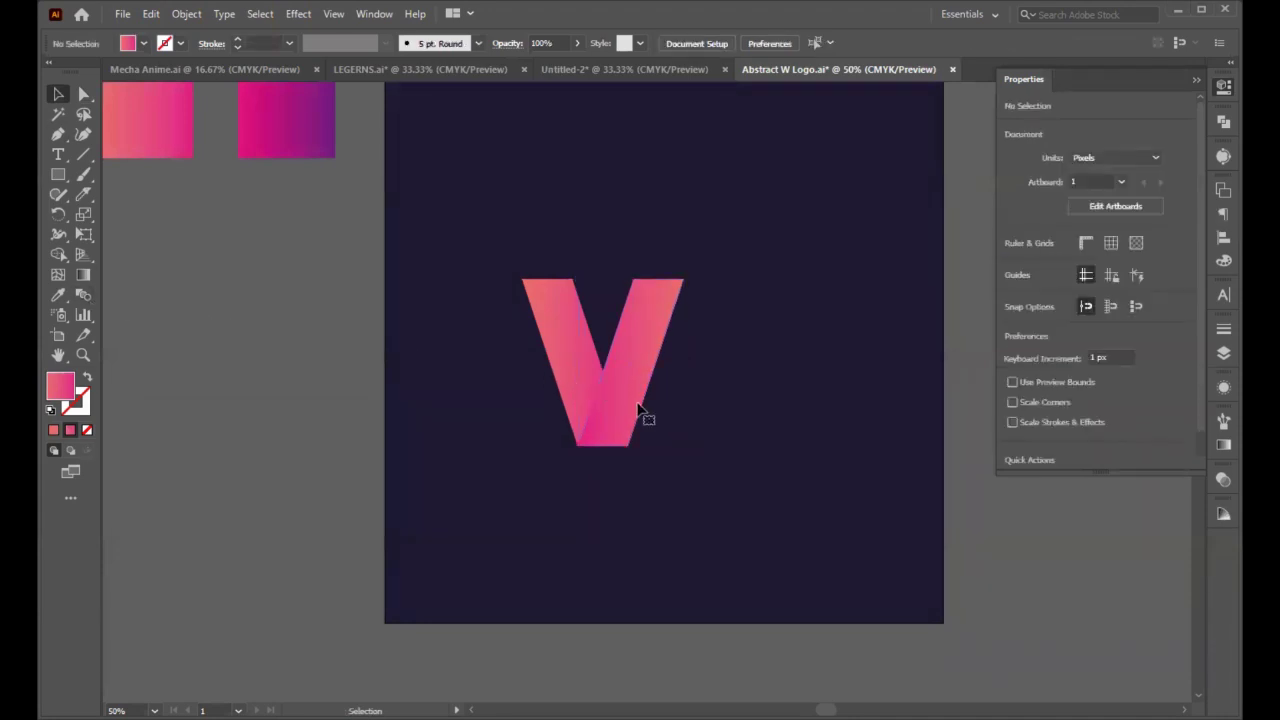
pyautogui.click(638, 407)
pyautogui.click(345, 350)
# Step: Duplicate both bars of the V in place and move the copy 200 px to the right to form a W
pyautogui.click(645, 373)
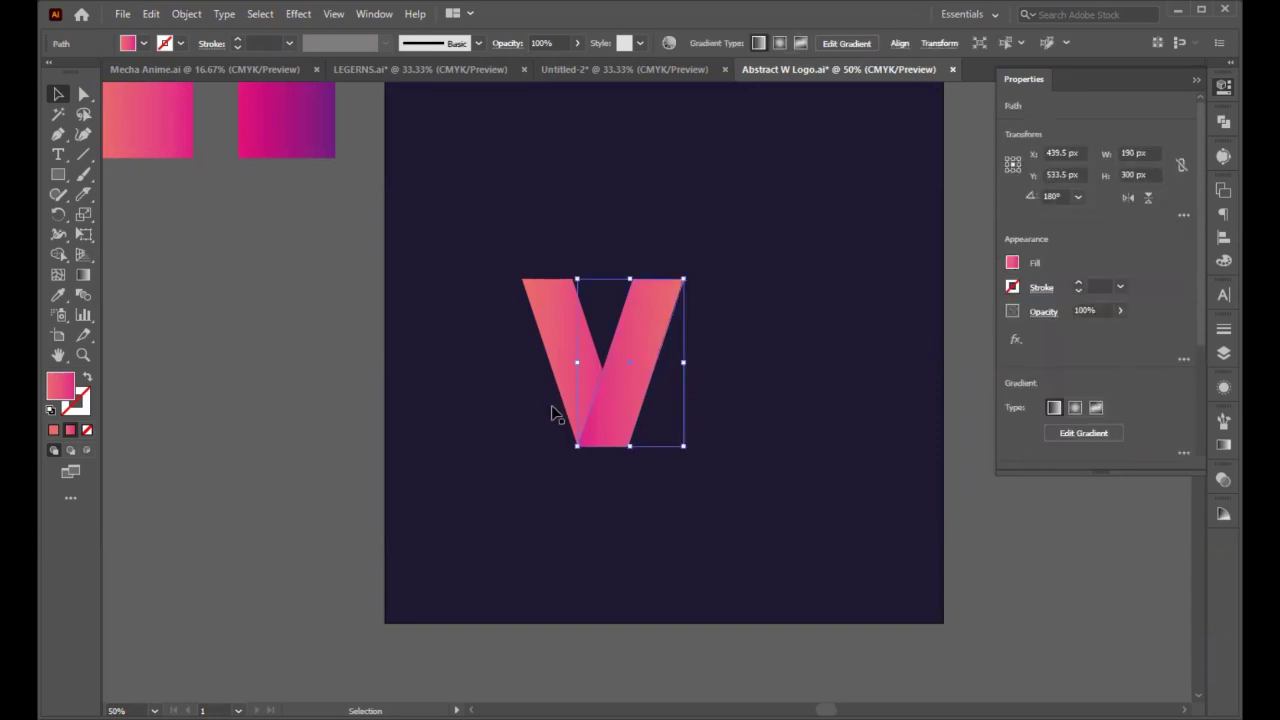
pyautogui.keyDown('shift'); pyautogui.click(556, 299); pyautogui.keyUp('shift')
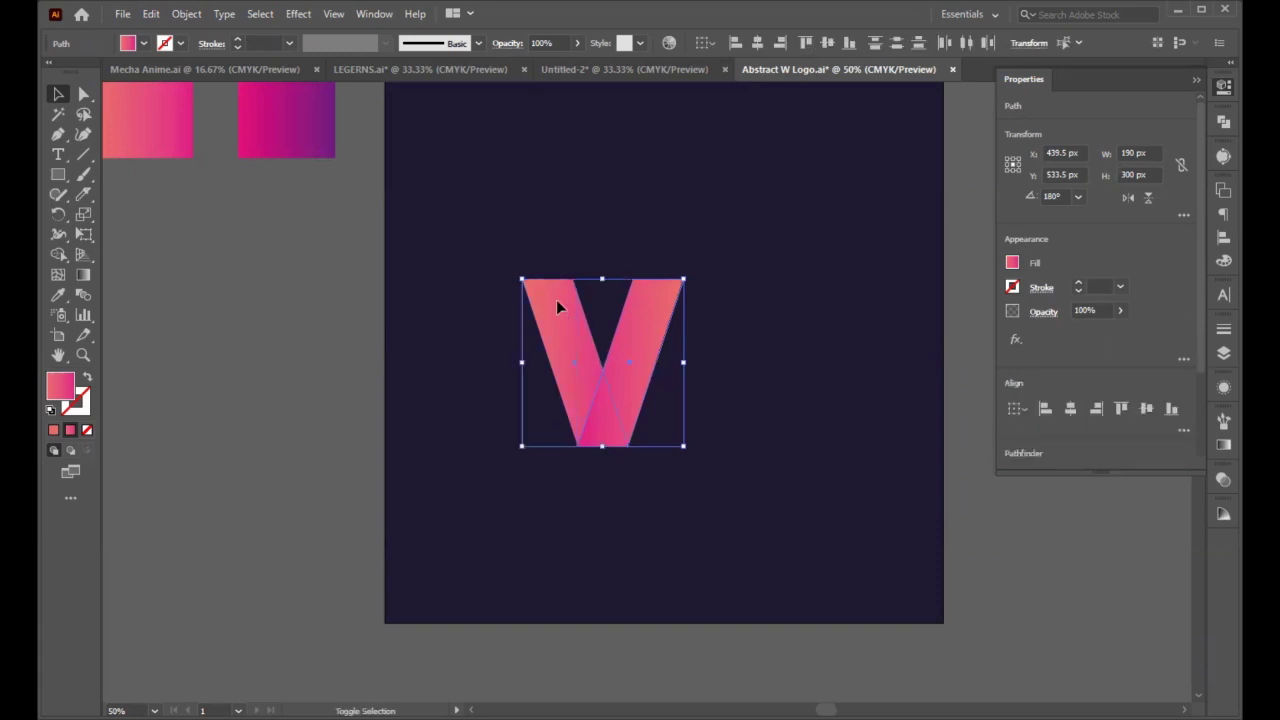
pyautogui.hotkey('ctrl', 'c')
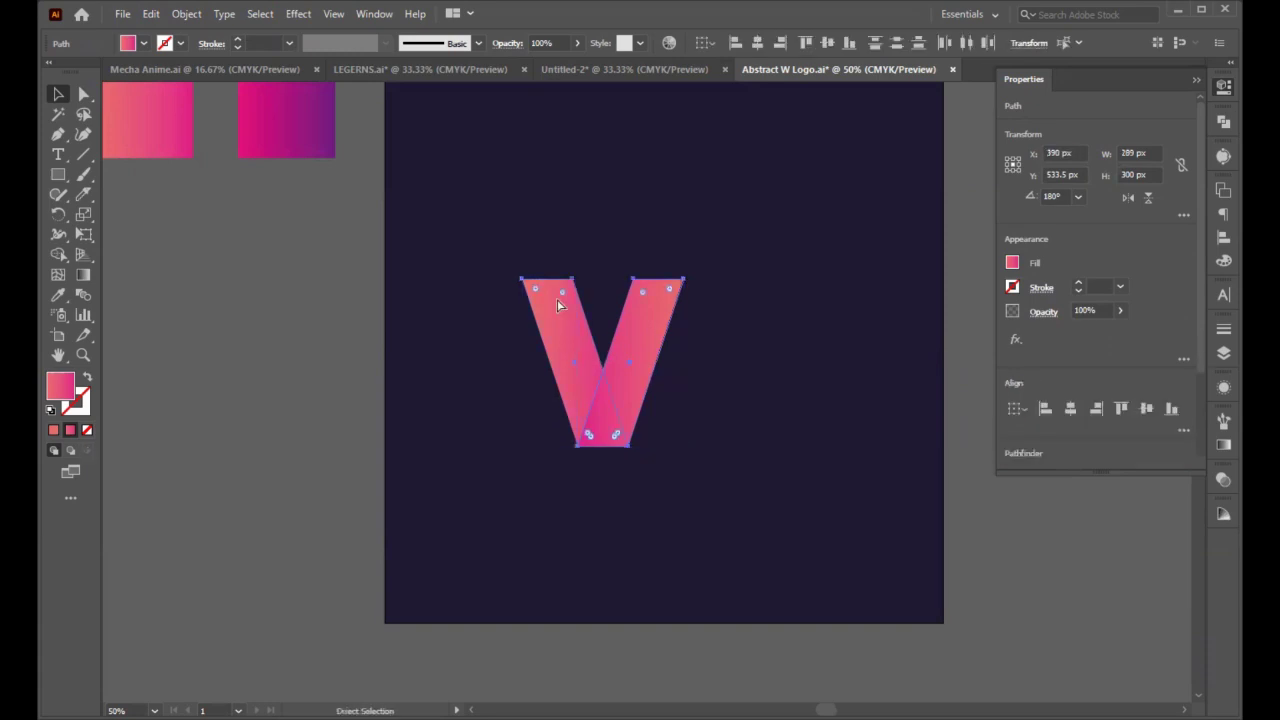
pyautogui.hotkey('shift', 'Right')
pyautogui.hotkey('shift', 'Right')
pyautogui.hotkey('shift', 'Right')
pyautogui.hotkey('shift', 'Right')
pyautogui.hotkey('shift', 'Right')
pyautogui.hotkey('shift', 'Right')
pyautogui.hotkey('shift', 'Right')
pyautogui.hotkey('shift', 'Right')
pyautogui.hotkey('shift', 'Right')
pyautogui.hotkey('shift', 'Right')
pyautogui.hotkey('shift', 'Right')
pyautogui.hotkey('shift', 'Right')
pyautogui.hotkey('shift', 'Right')
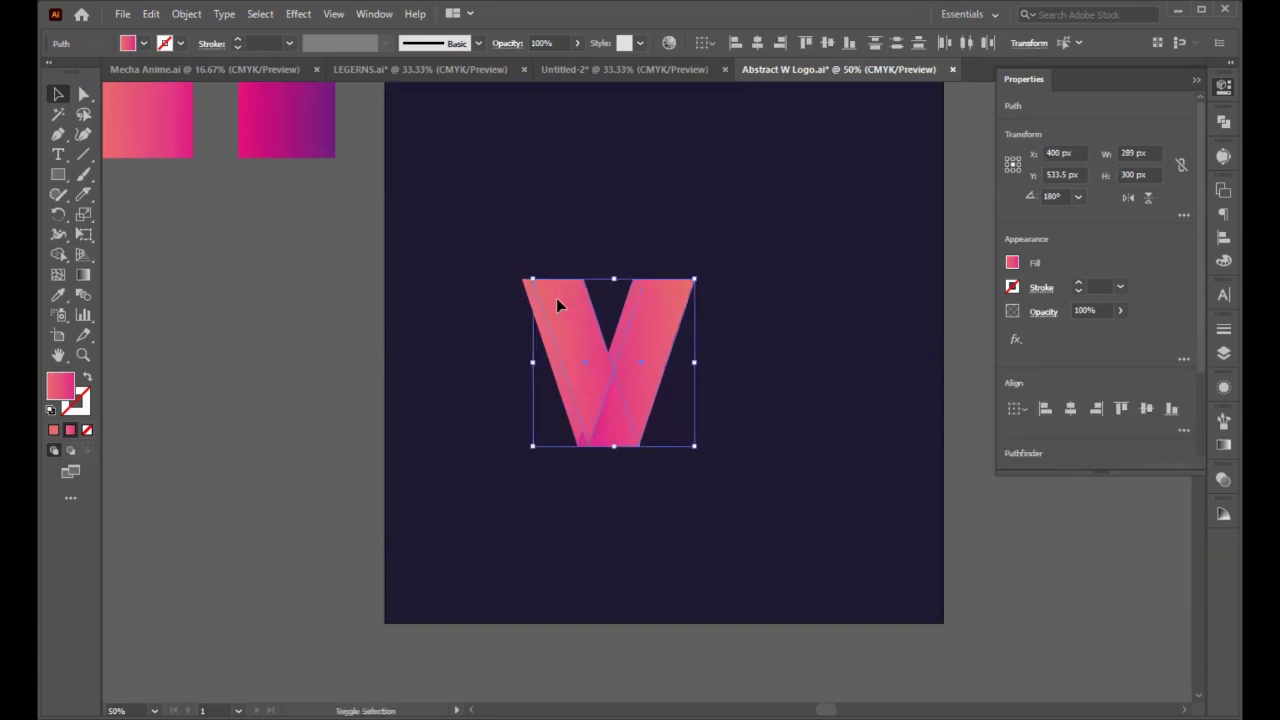
pyautogui.hotkey('shift', 'Right')
pyautogui.hotkey('shift', 'Right')
pyautogui.hotkey('shift', 'Right')
pyautogui.hotkey('shift', 'Right')
pyautogui.hotkey('shift', 'Right')
pyautogui.hotkey('shift', 'Right')
pyautogui.hotkey('shift', 'Right')
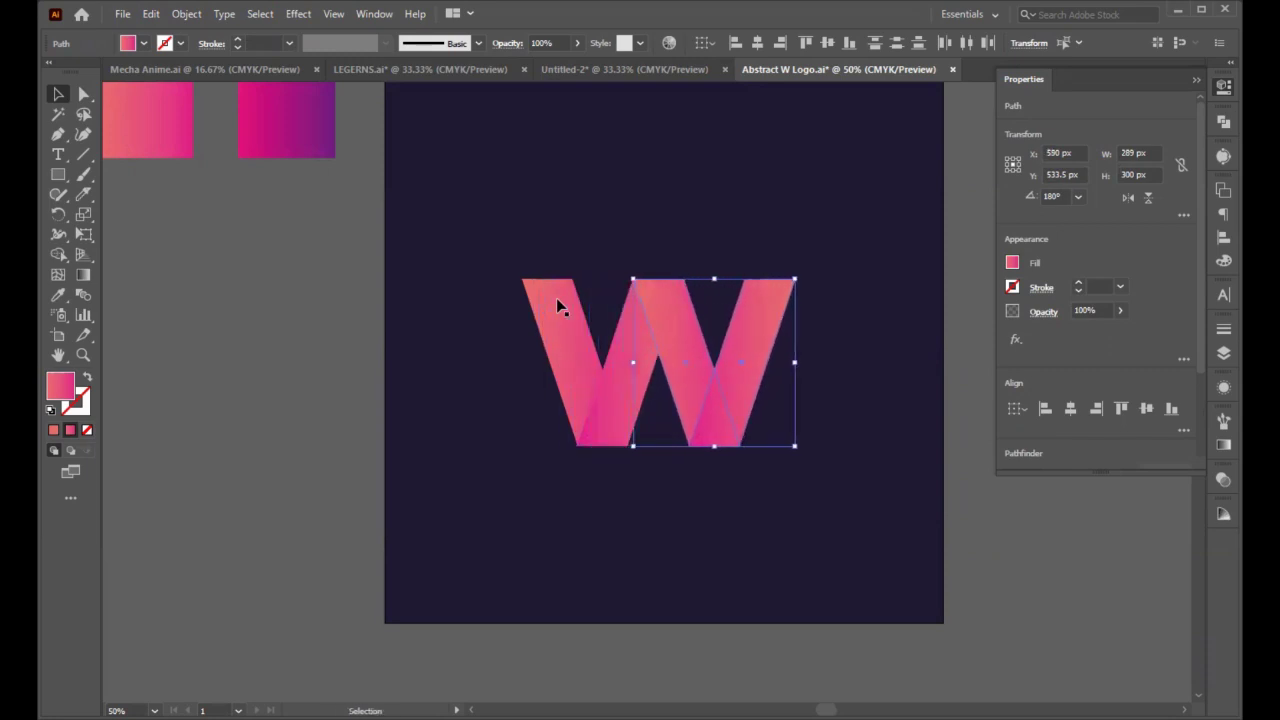
# Step: Fine-tune the second V's horizontal position to X 589 px so its top meets the first V
pyautogui.press('Left')
pyautogui.press('Left')
pyautogui.press('Left')
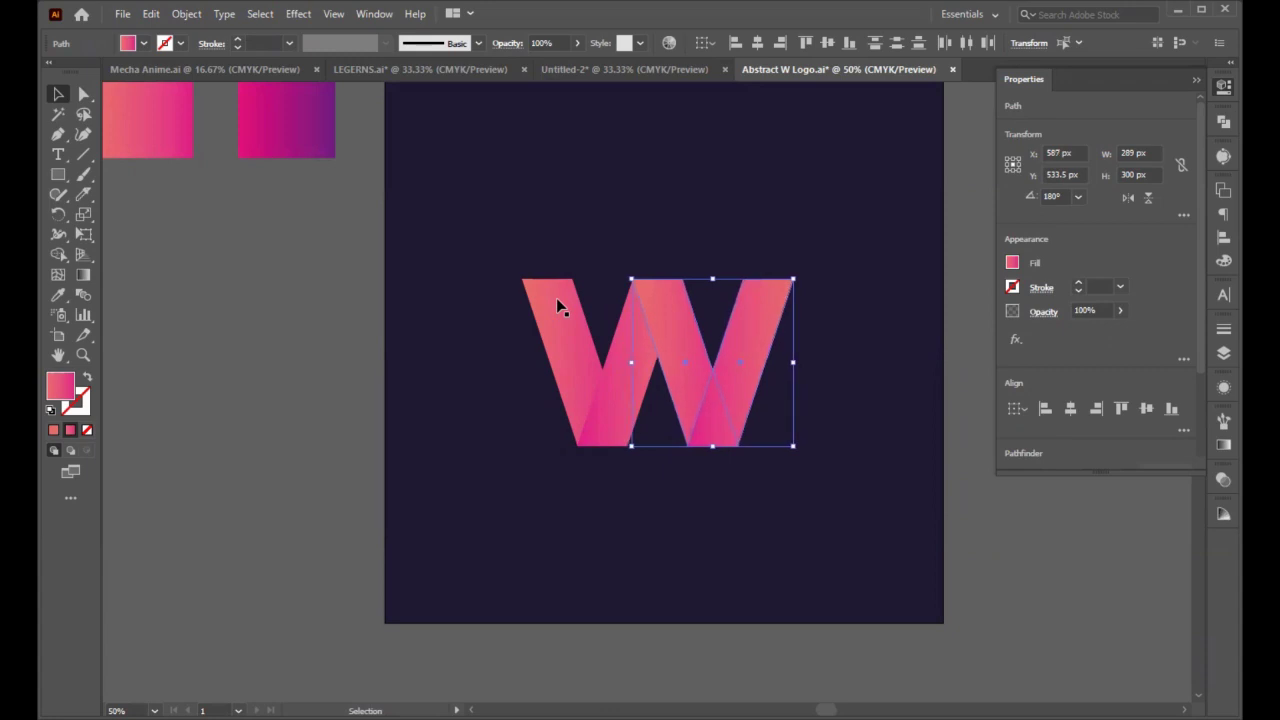
pyautogui.click(747, 482)
pyautogui.click(690, 392)
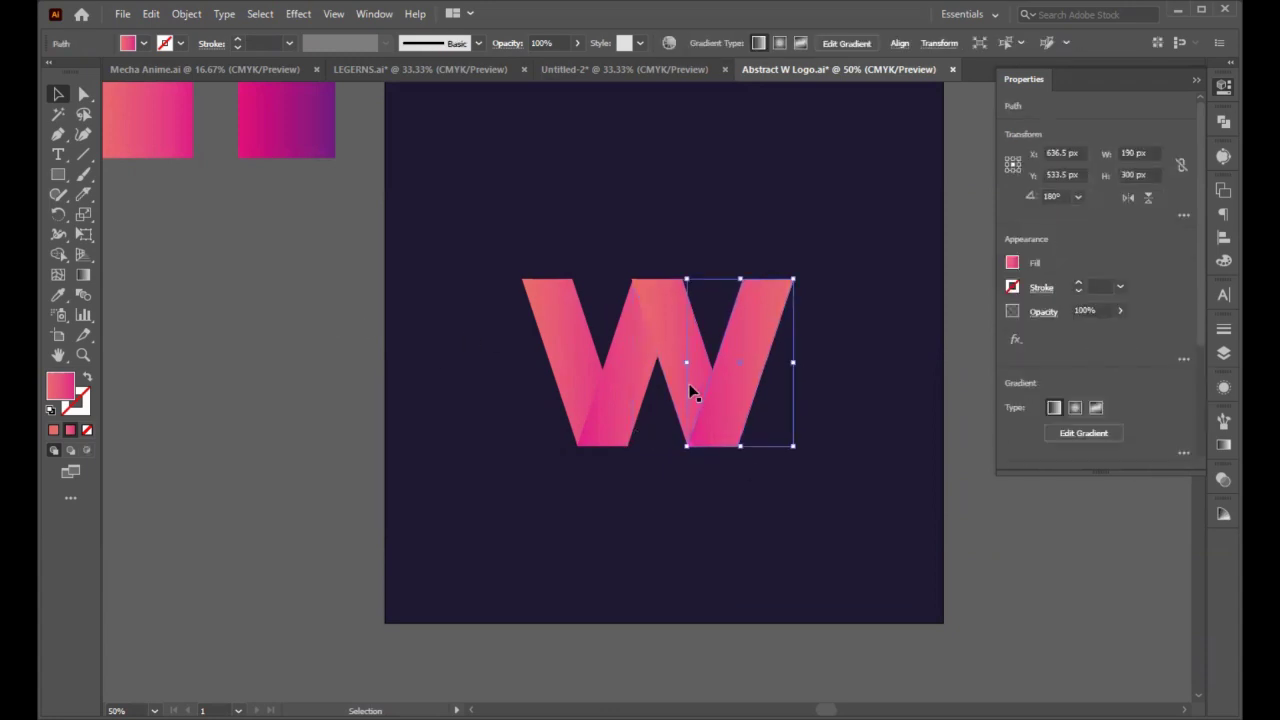
pyautogui.keyDown('shift'); pyautogui.click(672, 340); pyautogui.keyUp('shift')
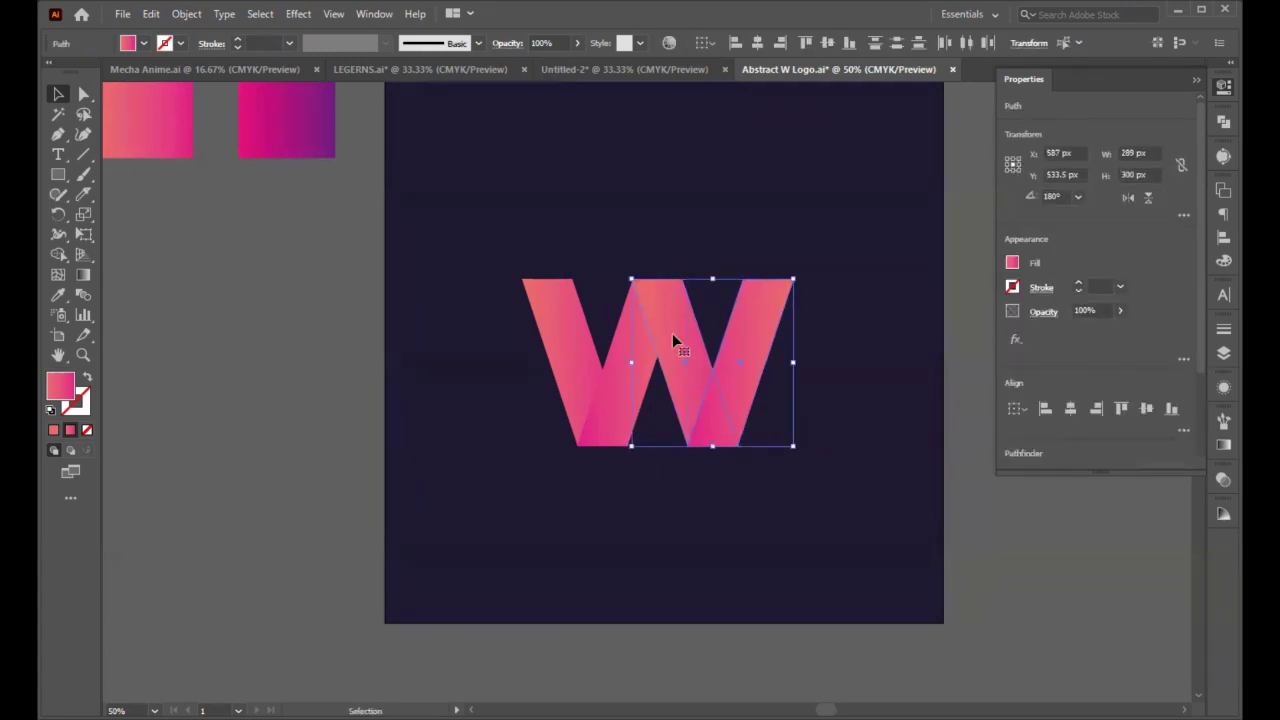
pyautogui.press('Right')
pyautogui.press('Right')
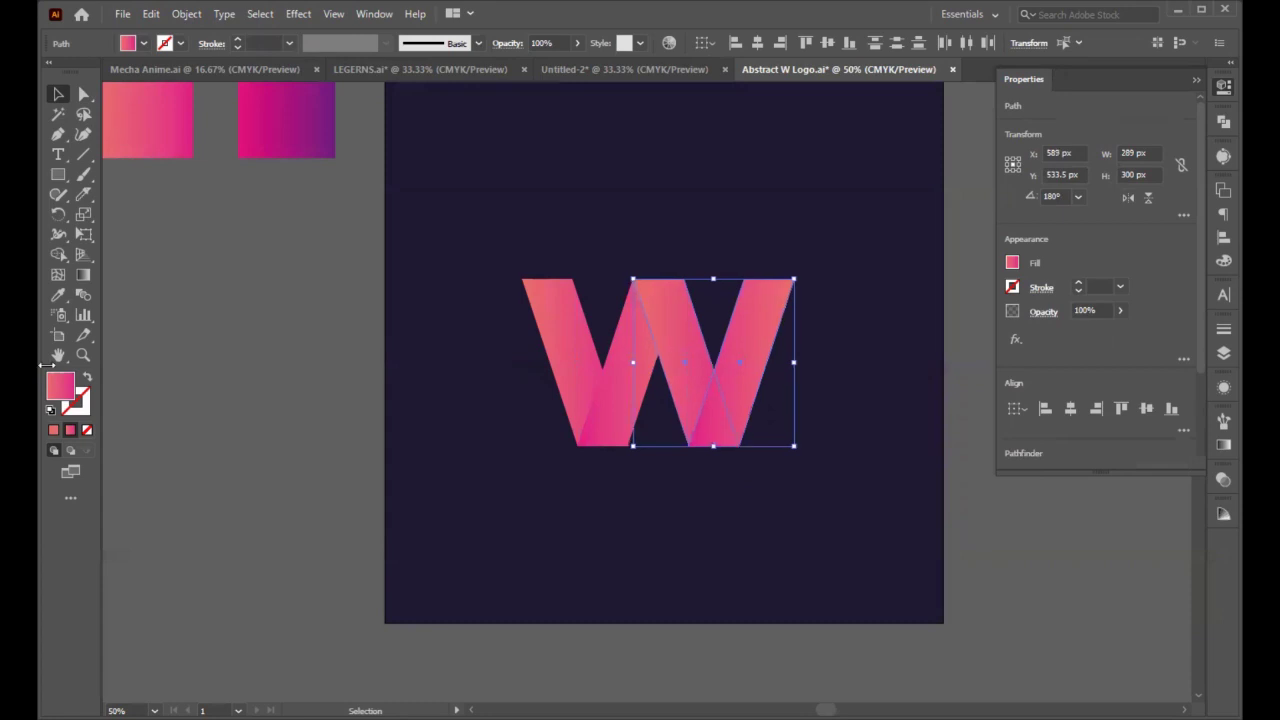
pyautogui.click(506, 400)
# Step: Make two copies of the artboard with its W artwork to the right of the original and return to the first artboard
pyautogui.scroll(1, 320, 474)
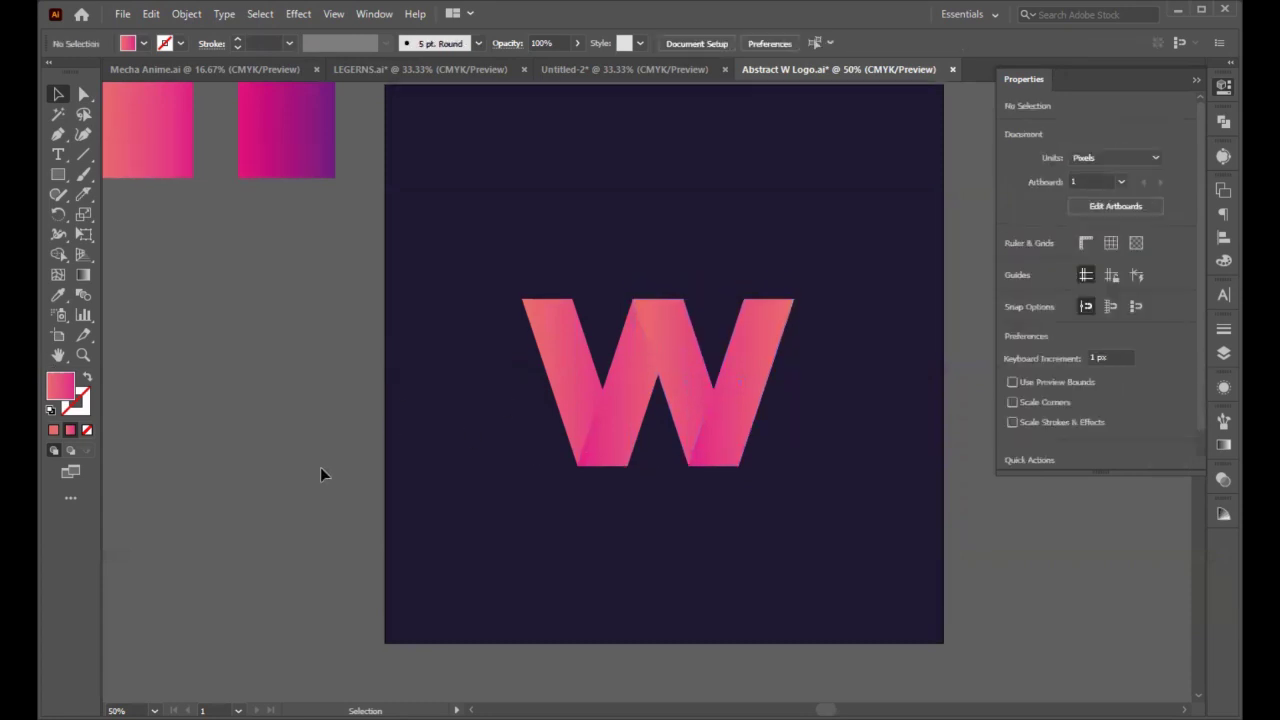
pyautogui.scroll(4, 320, 467)
pyautogui.scroll(-3, 623, 490)
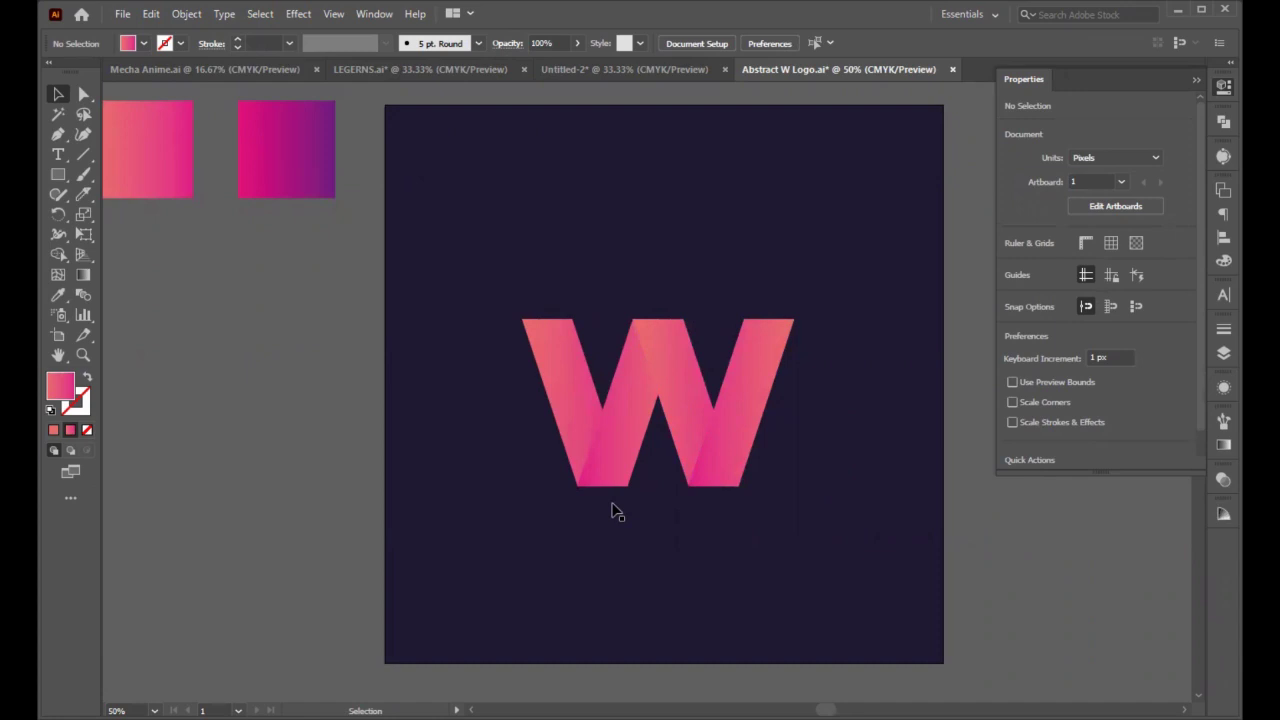
pyautogui.scroll(4, 614, 510)
pyautogui.scroll(-2, 580, 570)
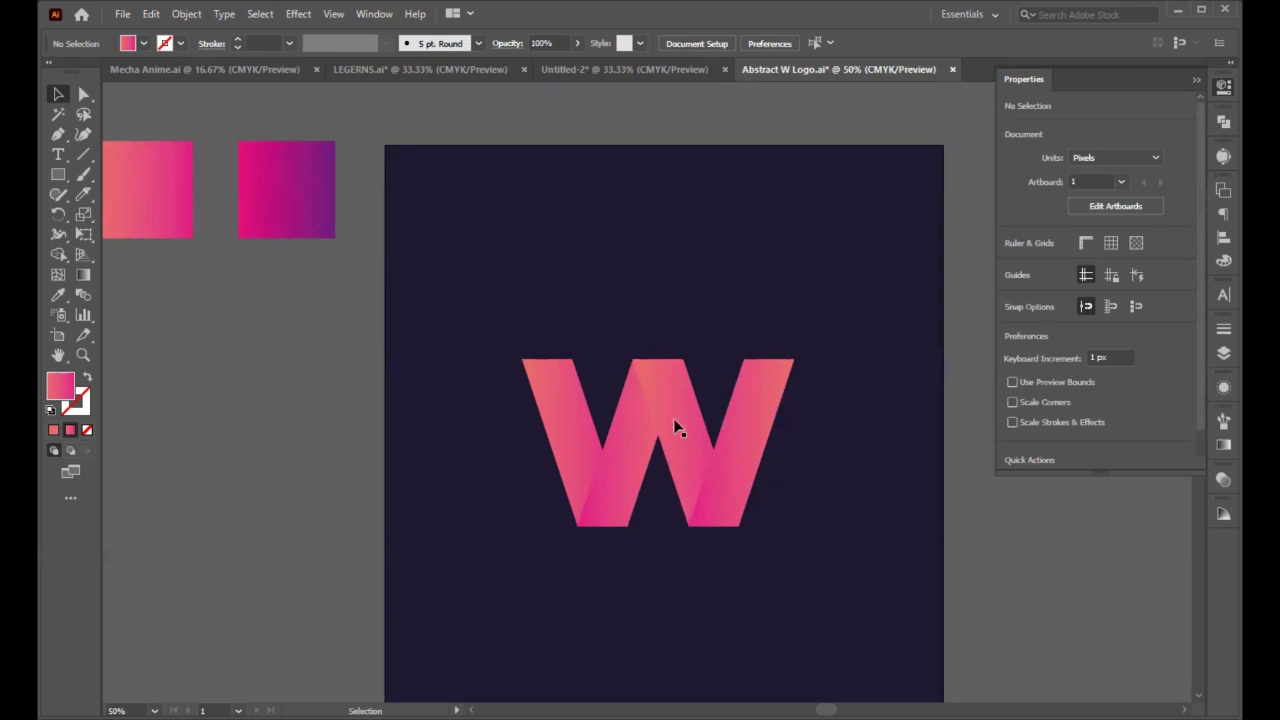
pyautogui.click(62, 334)
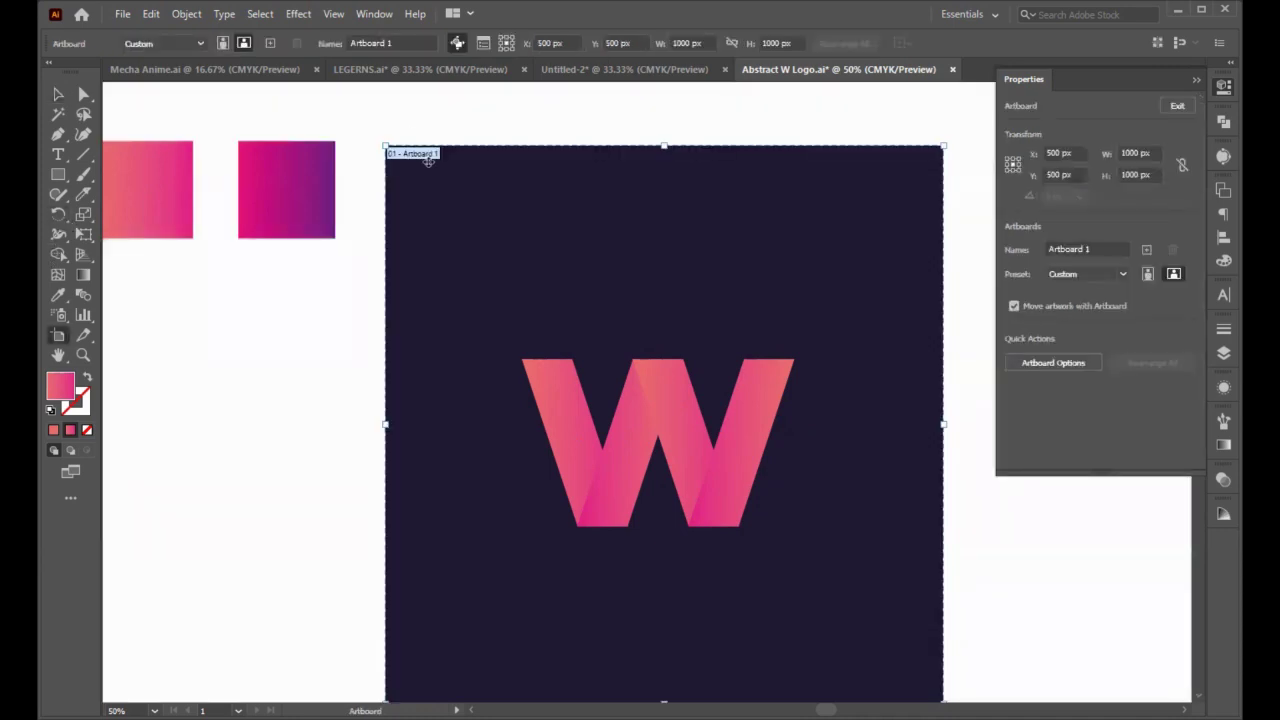
pyautogui.press('ctrl')
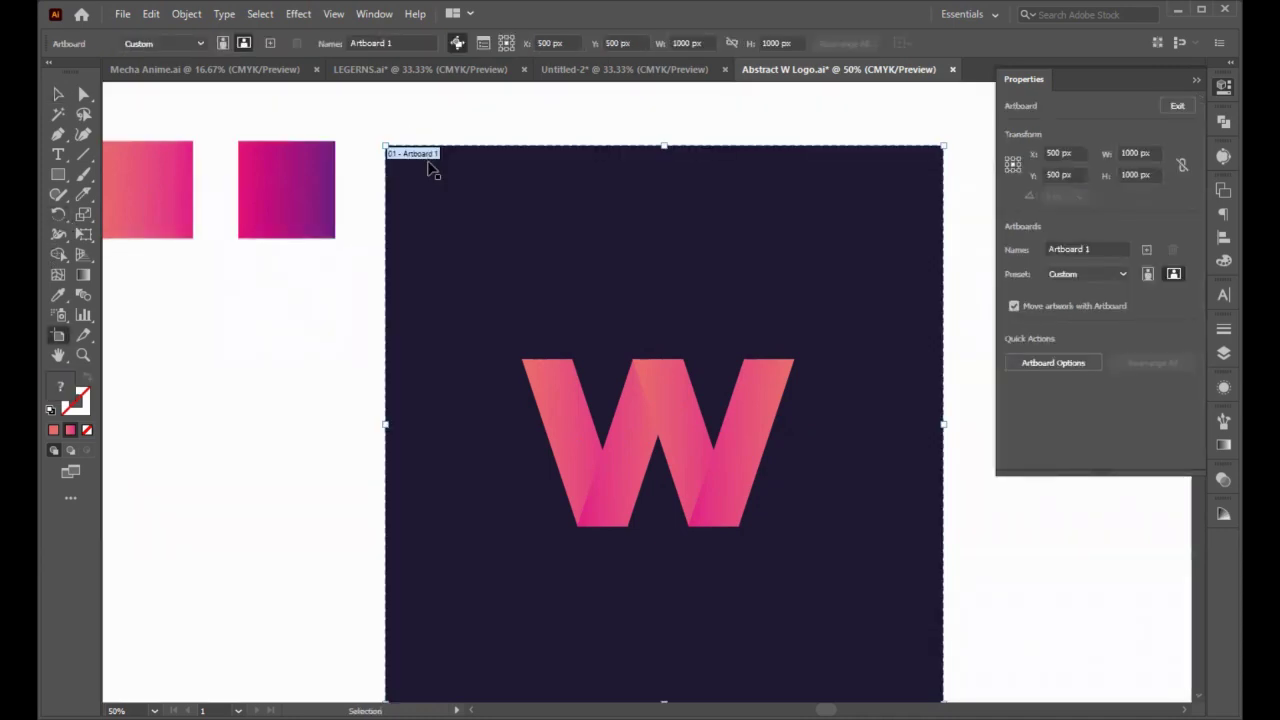
pyautogui.hotkey('ctrl', 'v')
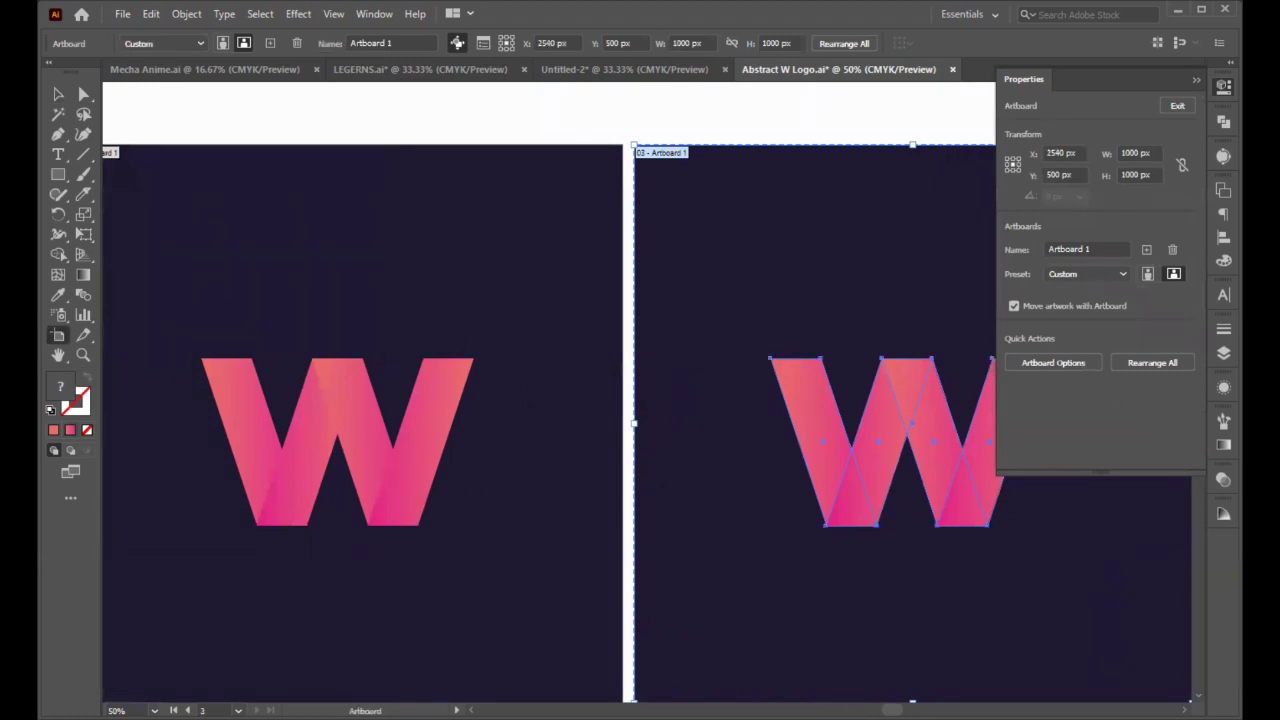
pyautogui.hscroll(-10, 550, 420)
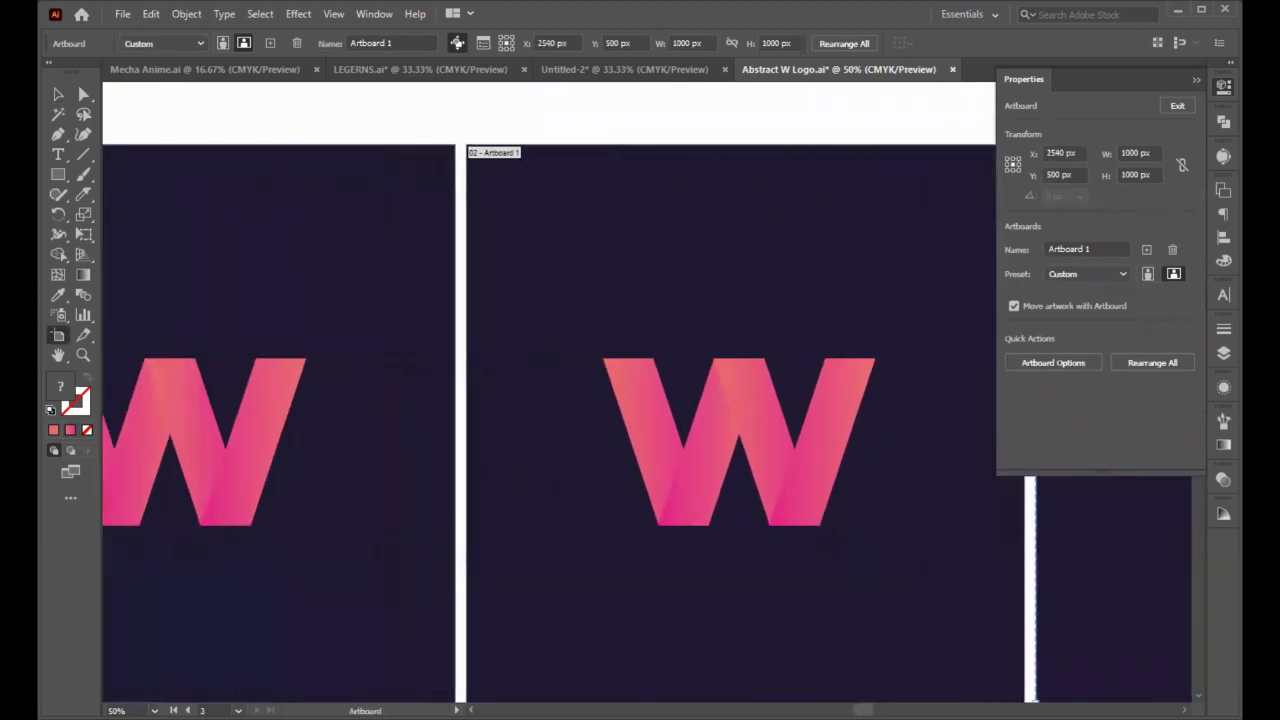
pyautogui.hscroll(-5, 550, 420)
pyautogui.press('v')
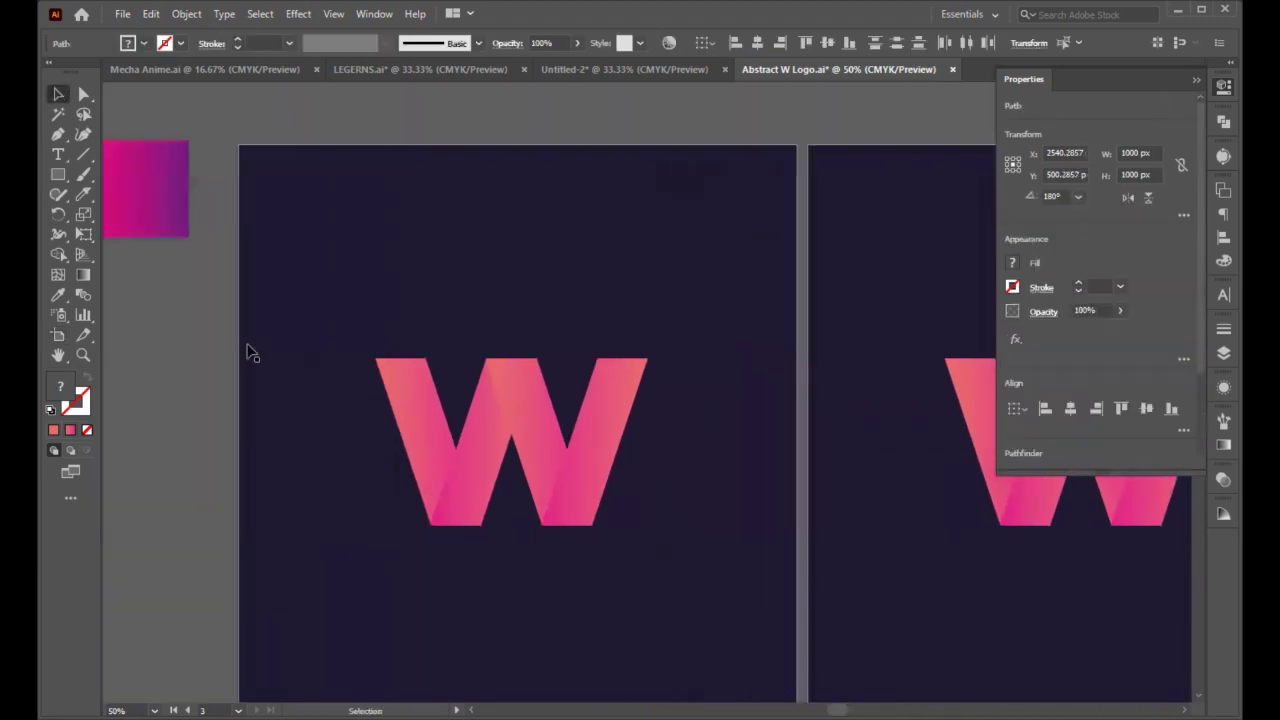
pyautogui.click(170, 364)
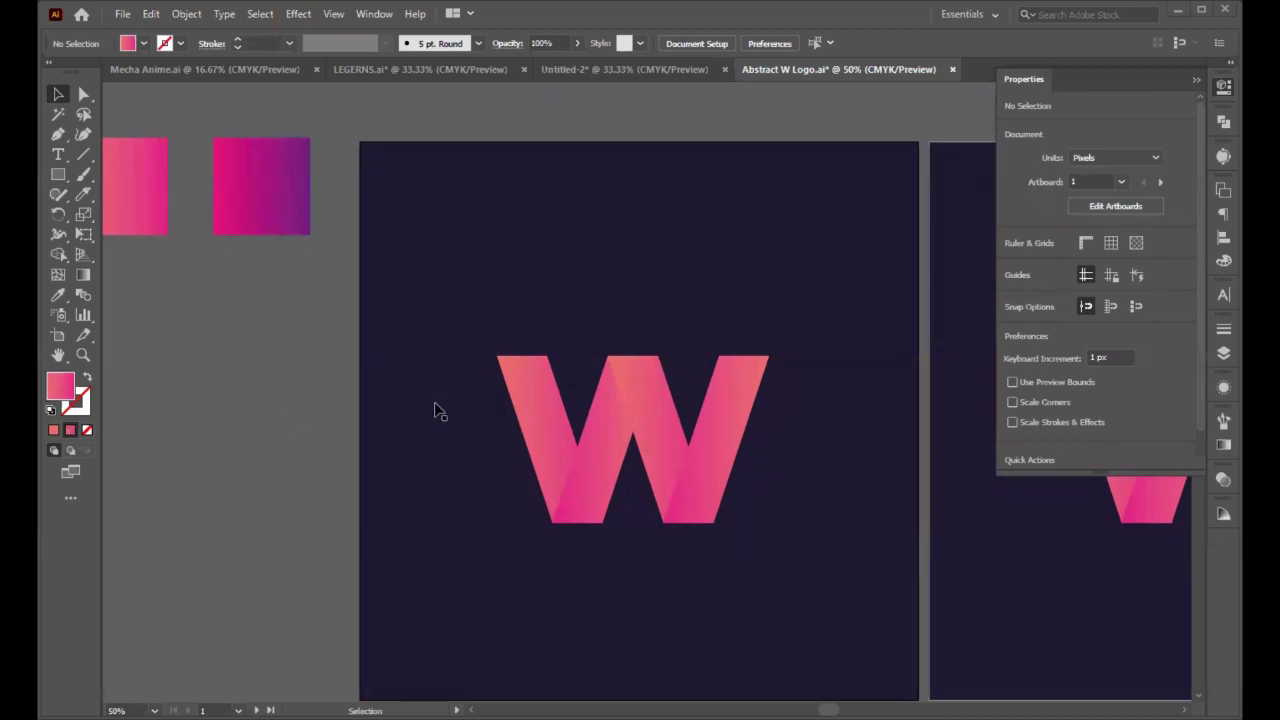
# Step: Apply the pink-to-purple sample square's gradient to the first and third bars of the W with the Eyedropper
pyautogui.click(640, 410)
pyautogui.keyDown('shift'); pyautogui.click(524, 403); pyautogui.keyUp('shift')
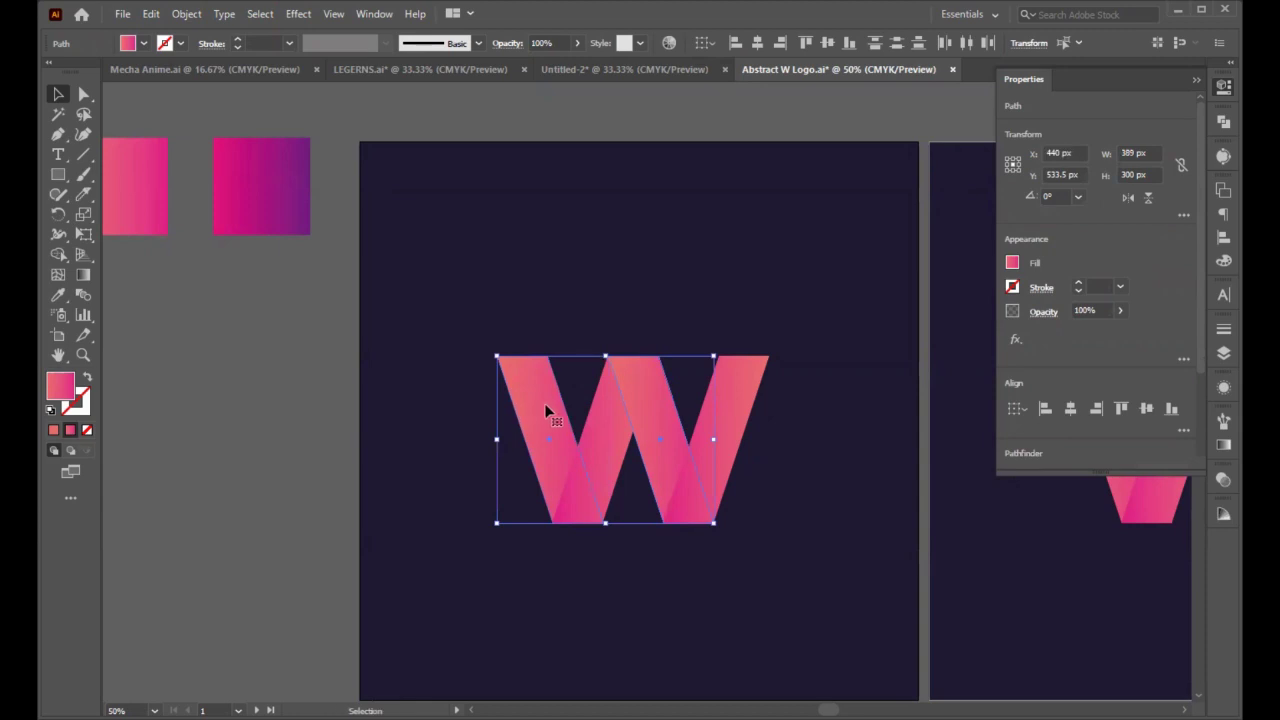
pyautogui.click(57, 298)
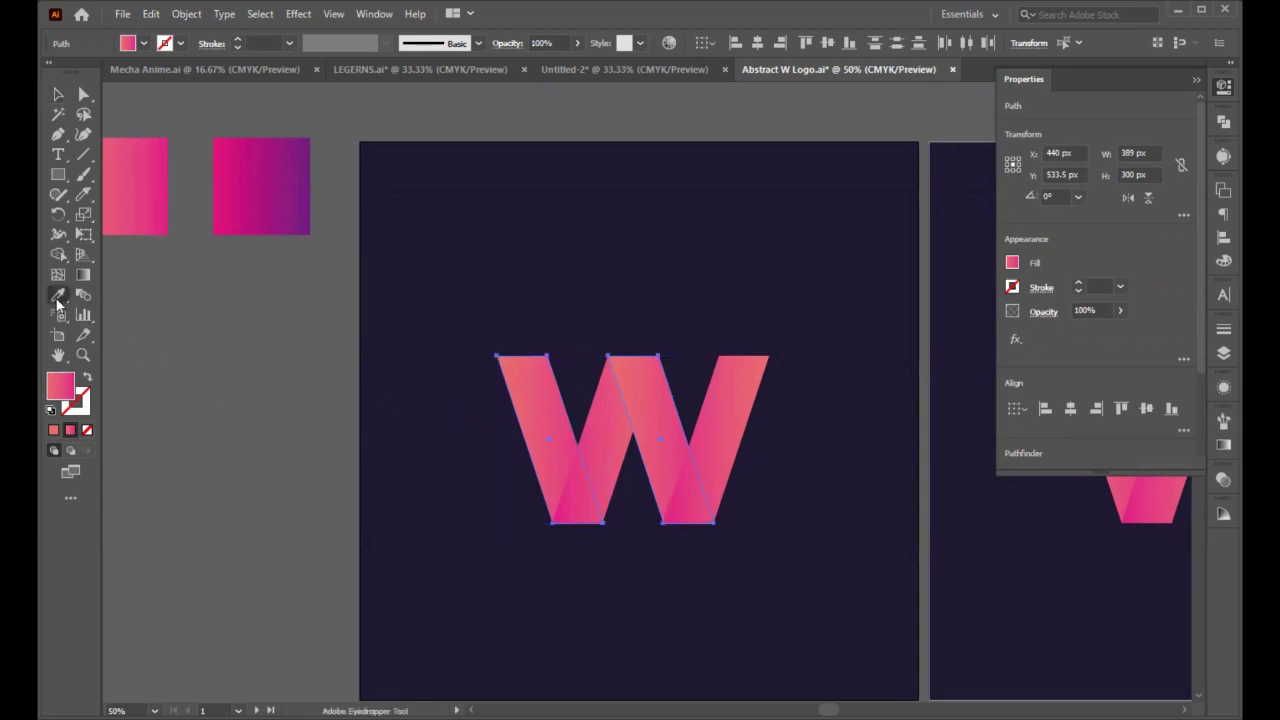
pyautogui.click(251, 152)
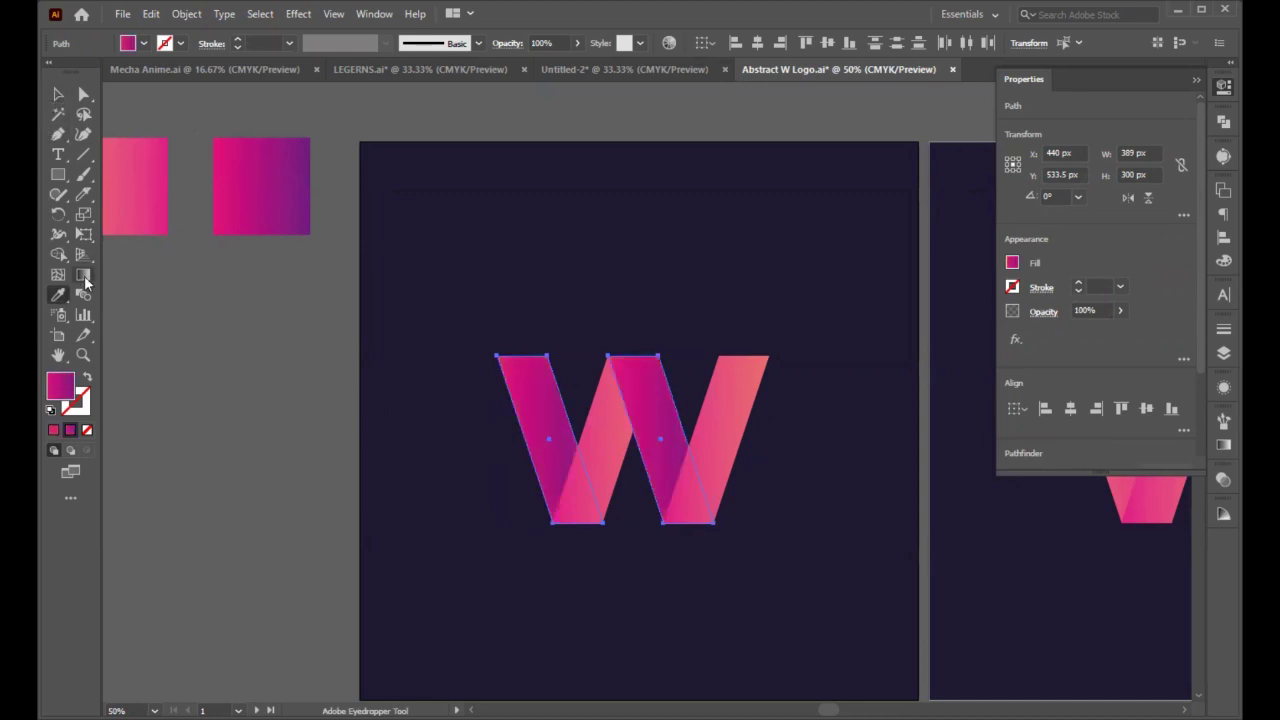
# Step: Redirect the gradient on the first and third bars to run lengthwise, from pink at the top to purple at the base
pyautogui.click(83, 276)
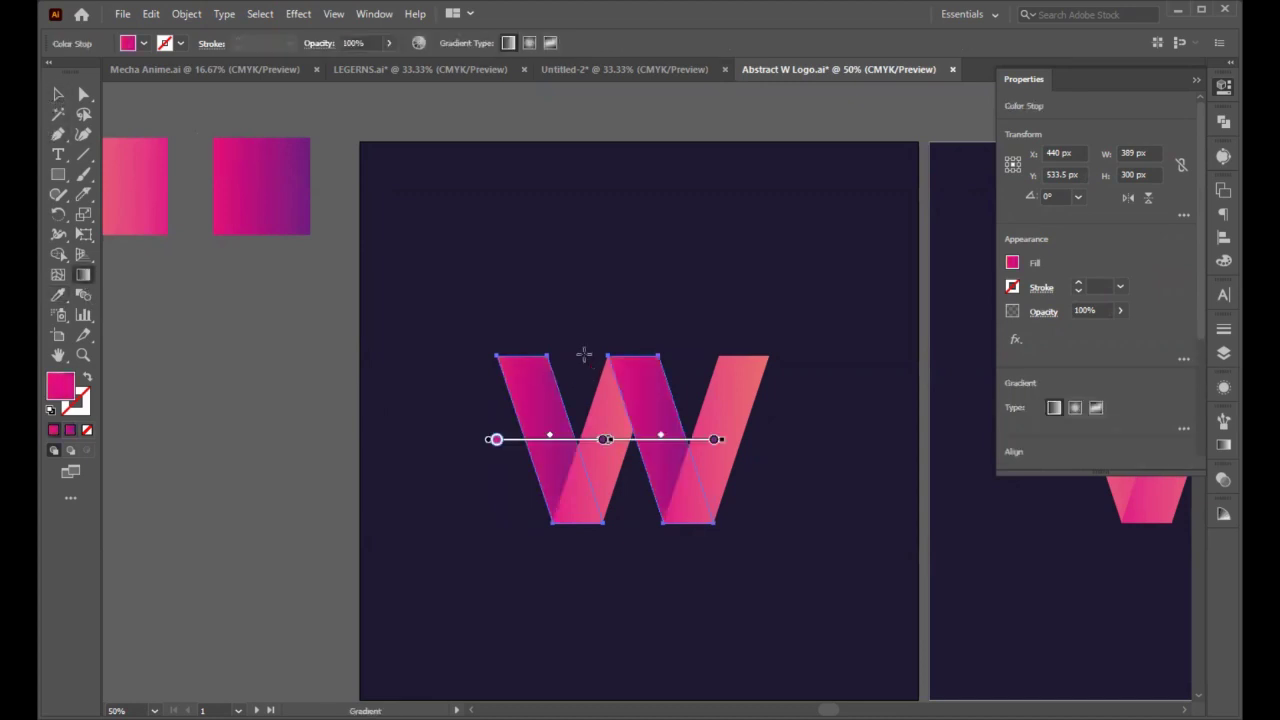
pyautogui.moveTo(582, 354); pyautogui.dragTo(636, 525)
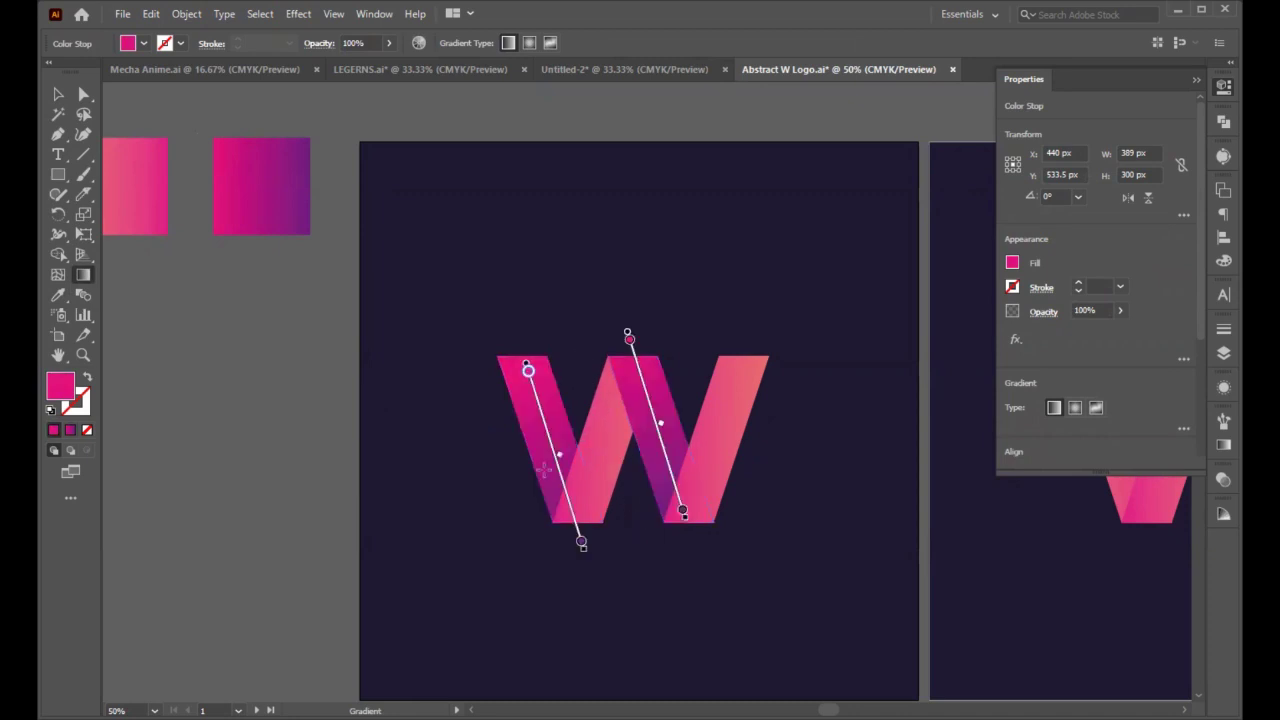
pyautogui.click(59, 93)
pyautogui.click(233, 324)
pyautogui.scroll(-3, 335, 445)
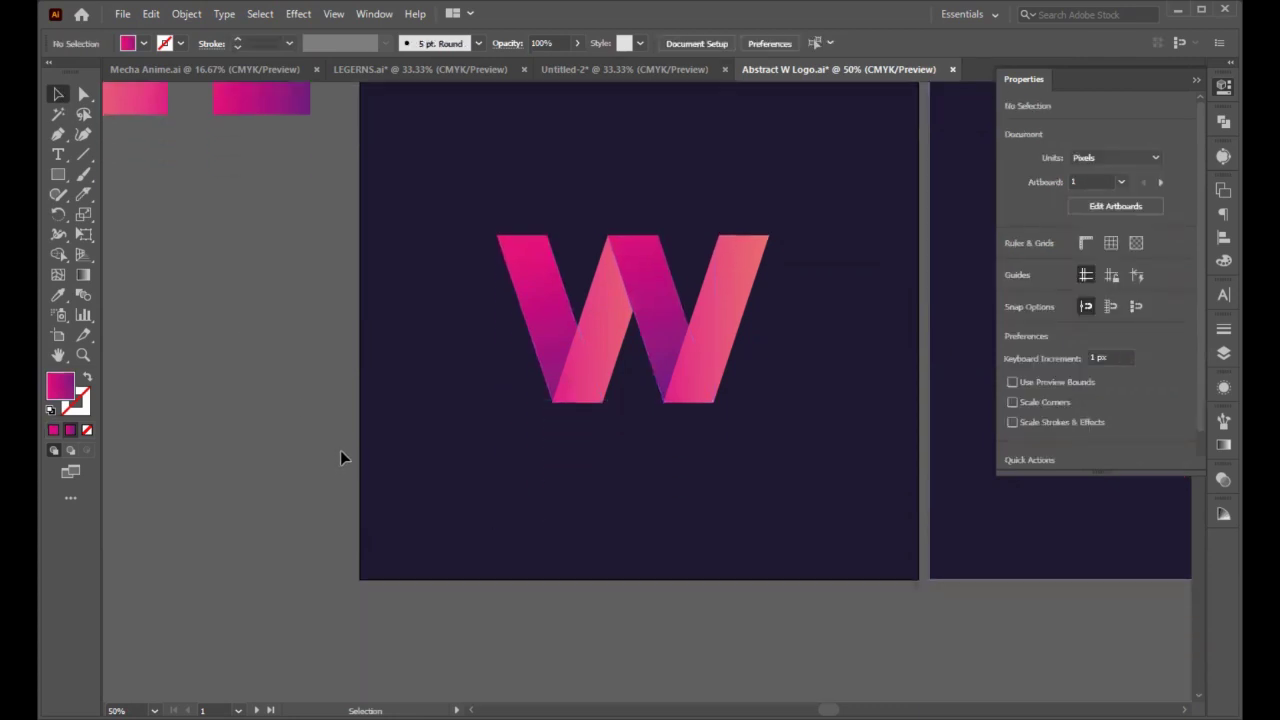
pyautogui.scroll(2, 340, 455)
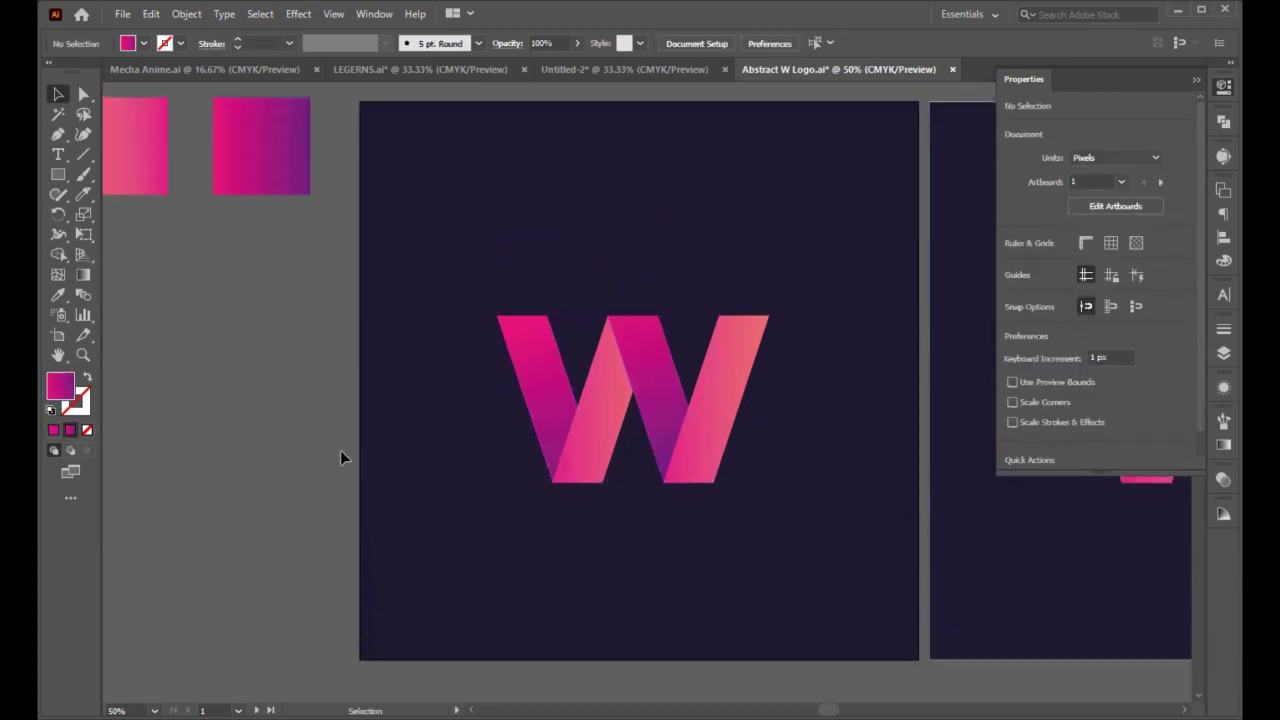
# Step: Bring the W's second bar to the front so it overlaps the purple bars on both sides
pyautogui.click(605, 420)
pyautogui.press('ctrl')
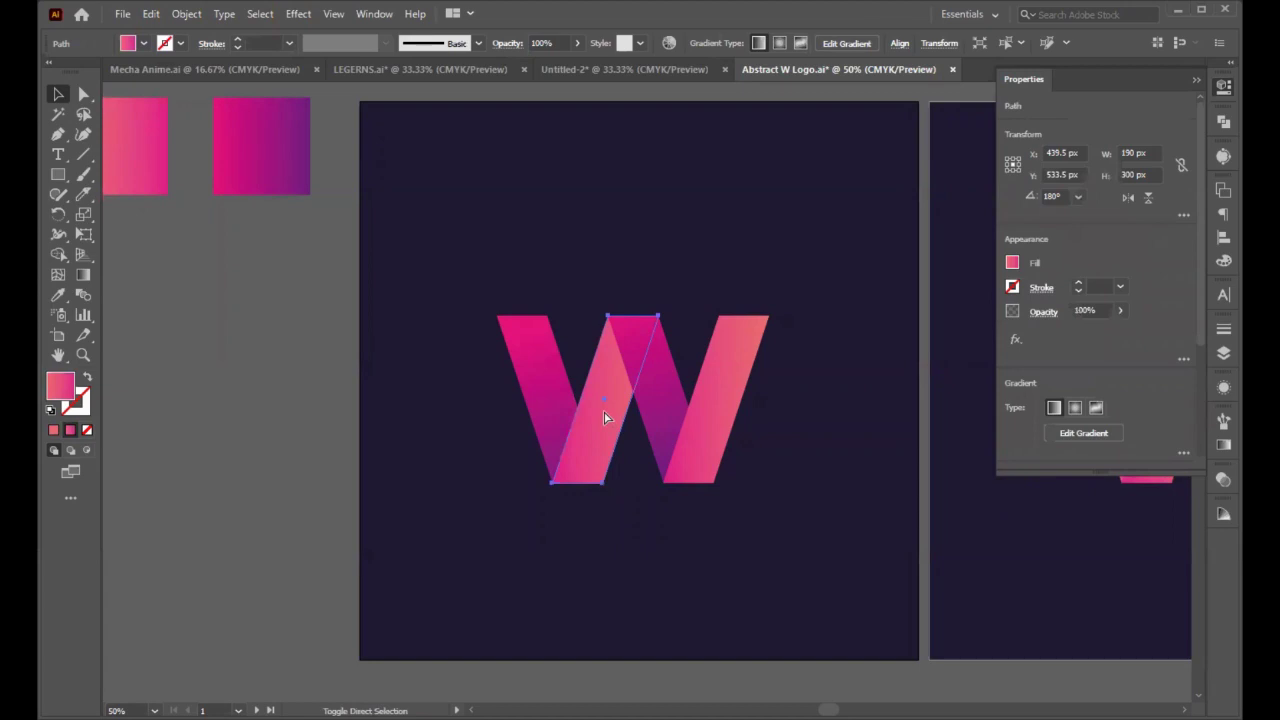
pyautogui.hotkey('ctrl', 'shift', ']')
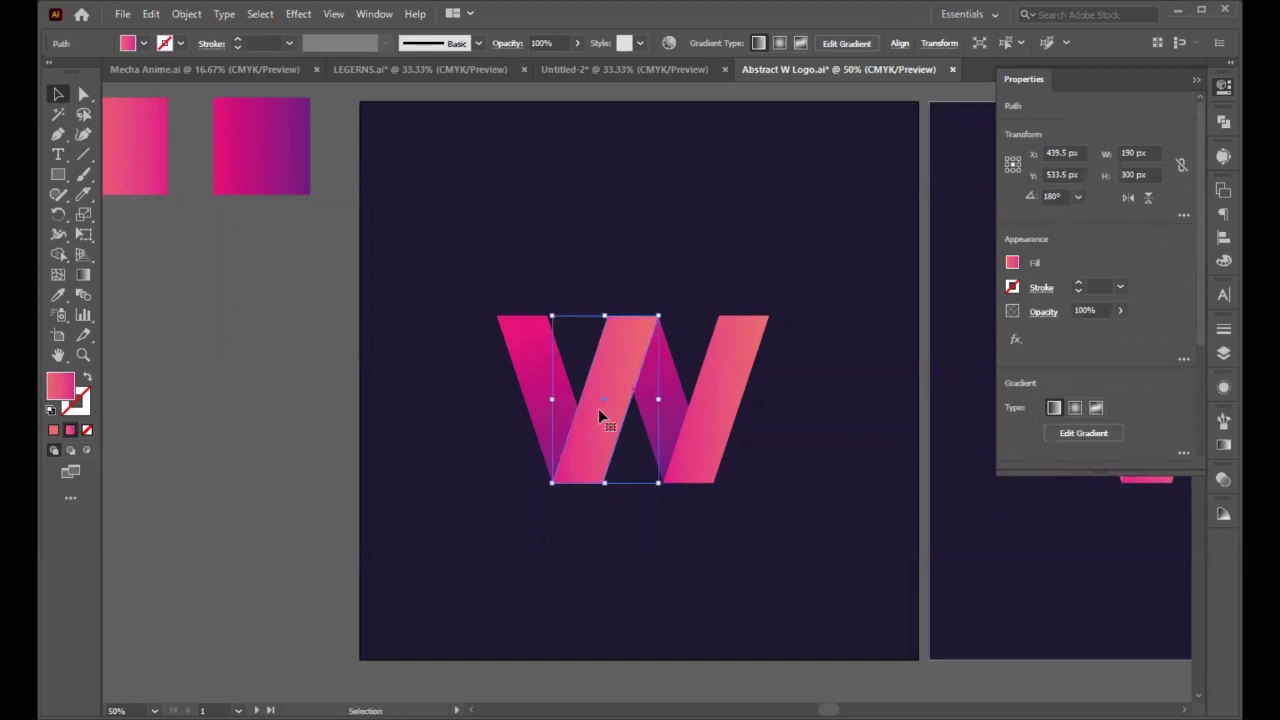
pyautogui.click(347, 396)
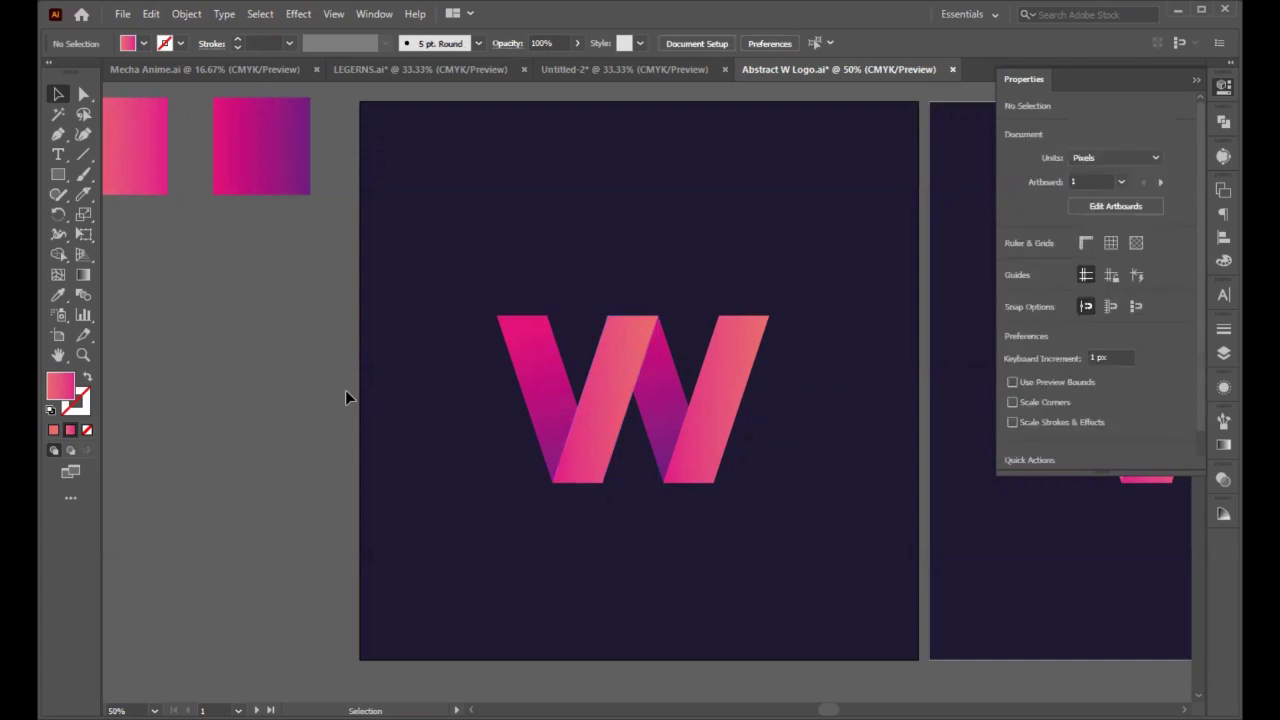
# Step: Redraw the third bar's gradient diagonally from its inner left edge at the overlap down to its lower right corner
pyautogui.click(660, 391)
pyautogui.click(455, 396)
pyautogui.click(649, 390)
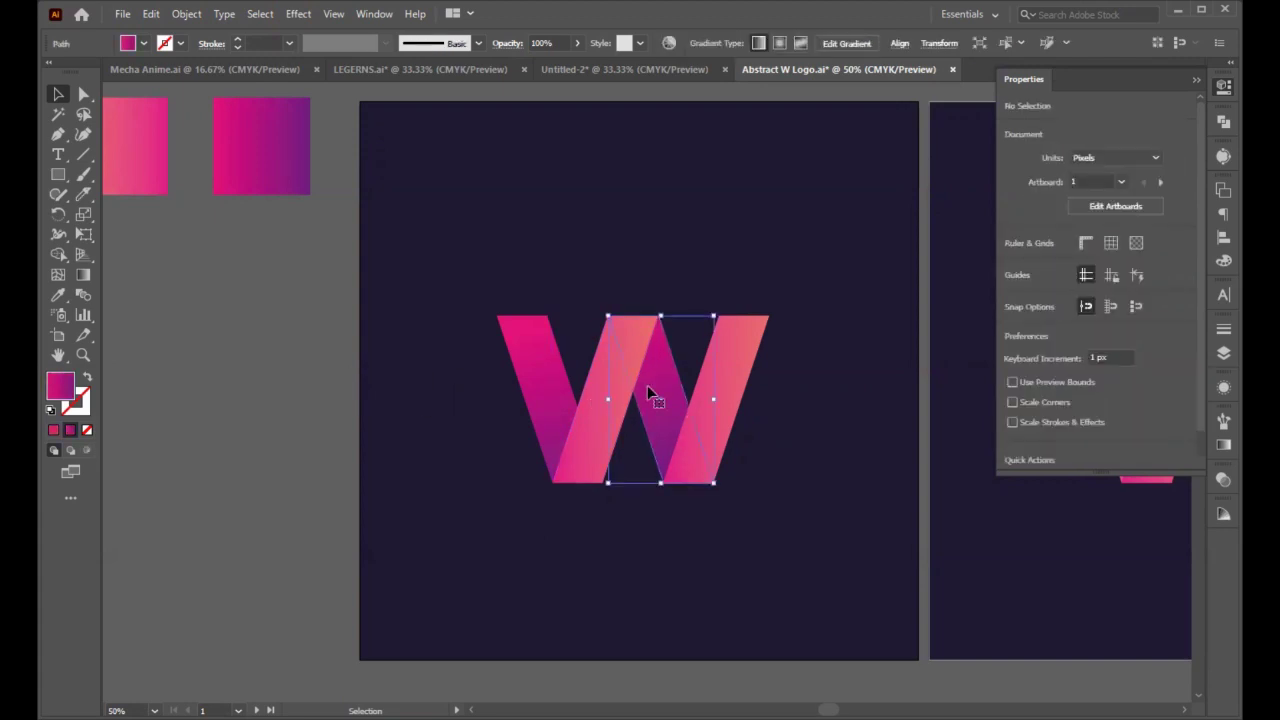
pyautogui.click(84, 276)
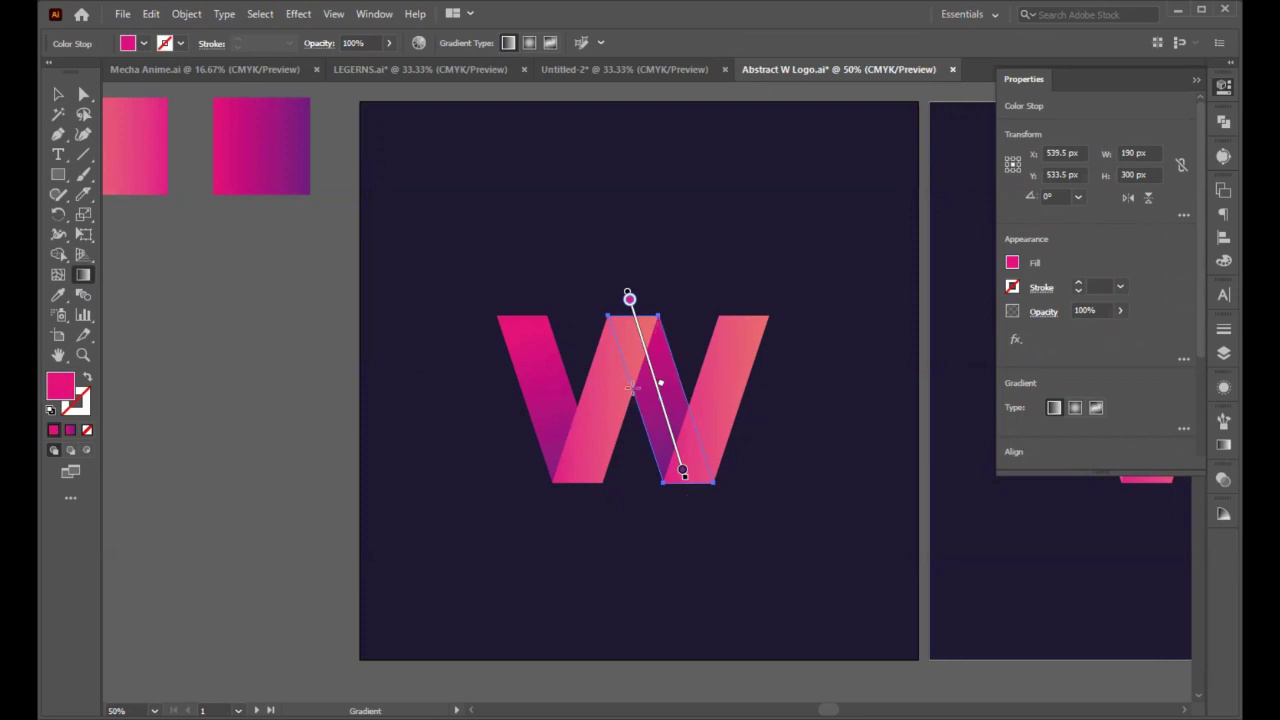
pyautogui.moveTo(632, 387)
pyautogui.mouseDown()
pyautogui.moveTo(665, 449)
pyautogui.moveTo(712, 478)
pyautogui.mouseUp()
pyautogui.click(57, 93)
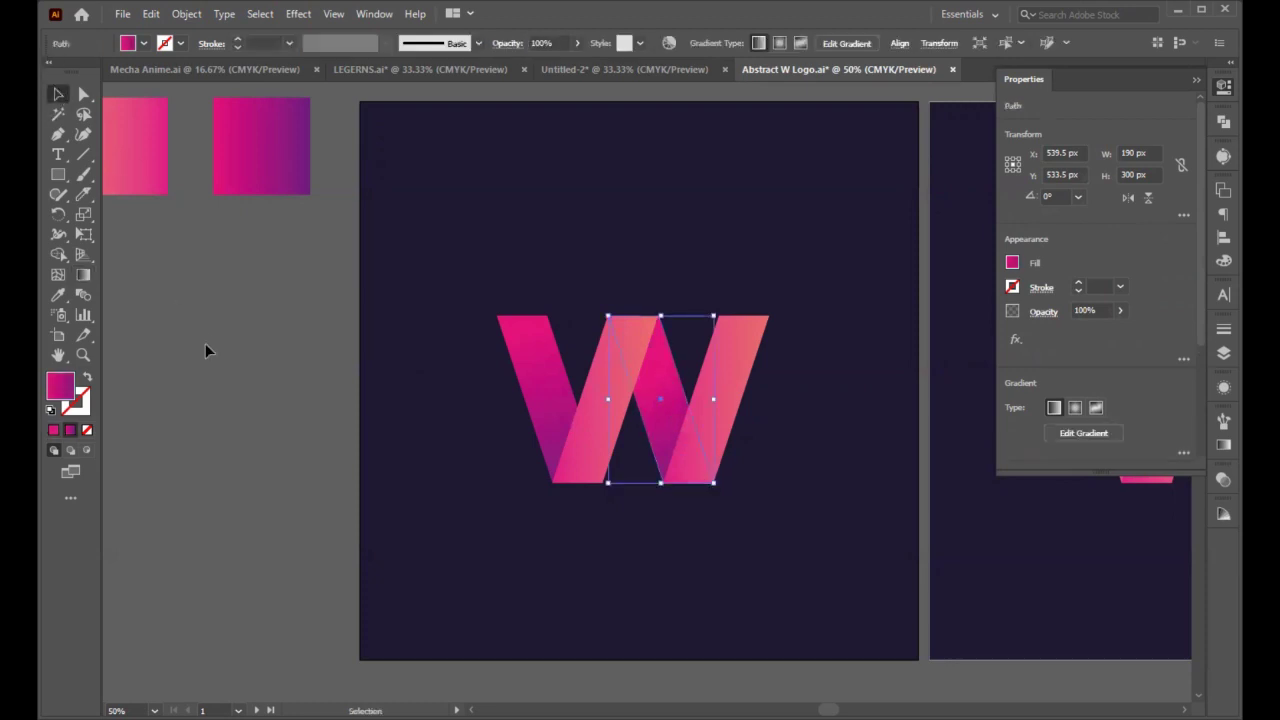
pyautogui.click(480, 546)
pyautogui.scroll(1, 483, 548)
pyautogui.scroll(1, 480, 548)
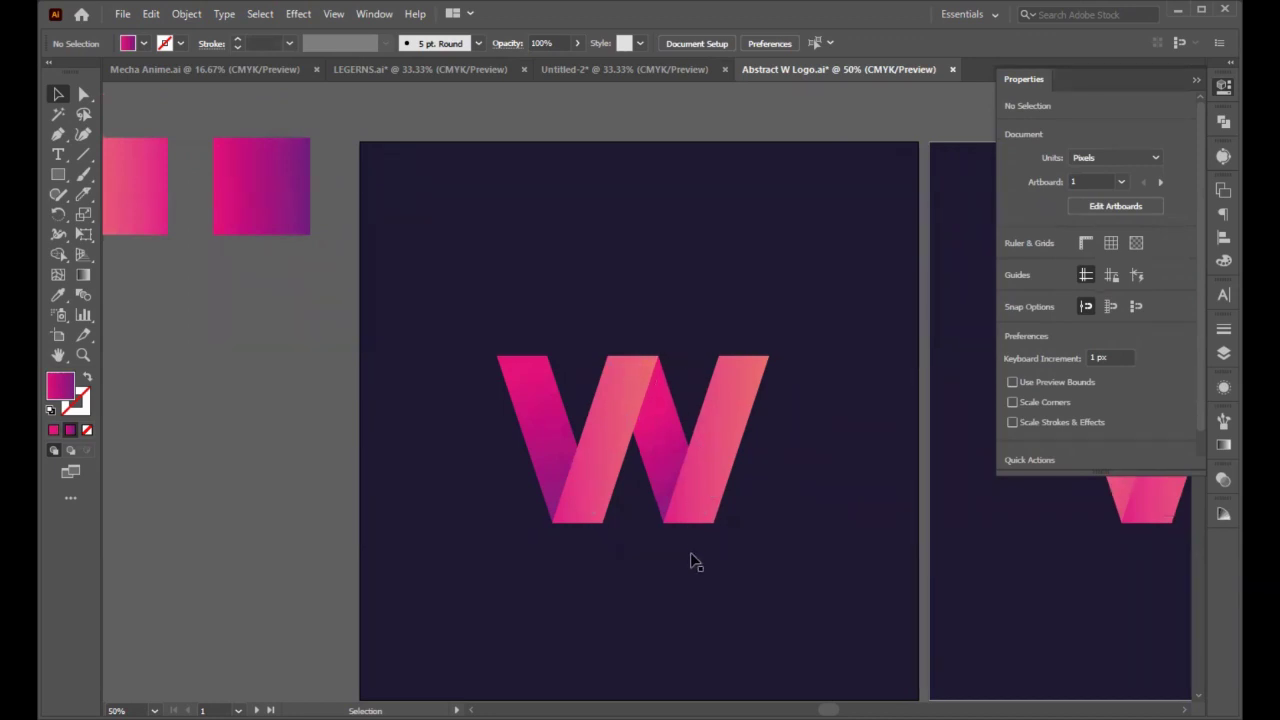
# Step: Redraw the first bar's gradient diagonally from its top left corner down to its overlap with the second bar
pyautogui.click(553, 418)
pyautogui.click(78, 274)
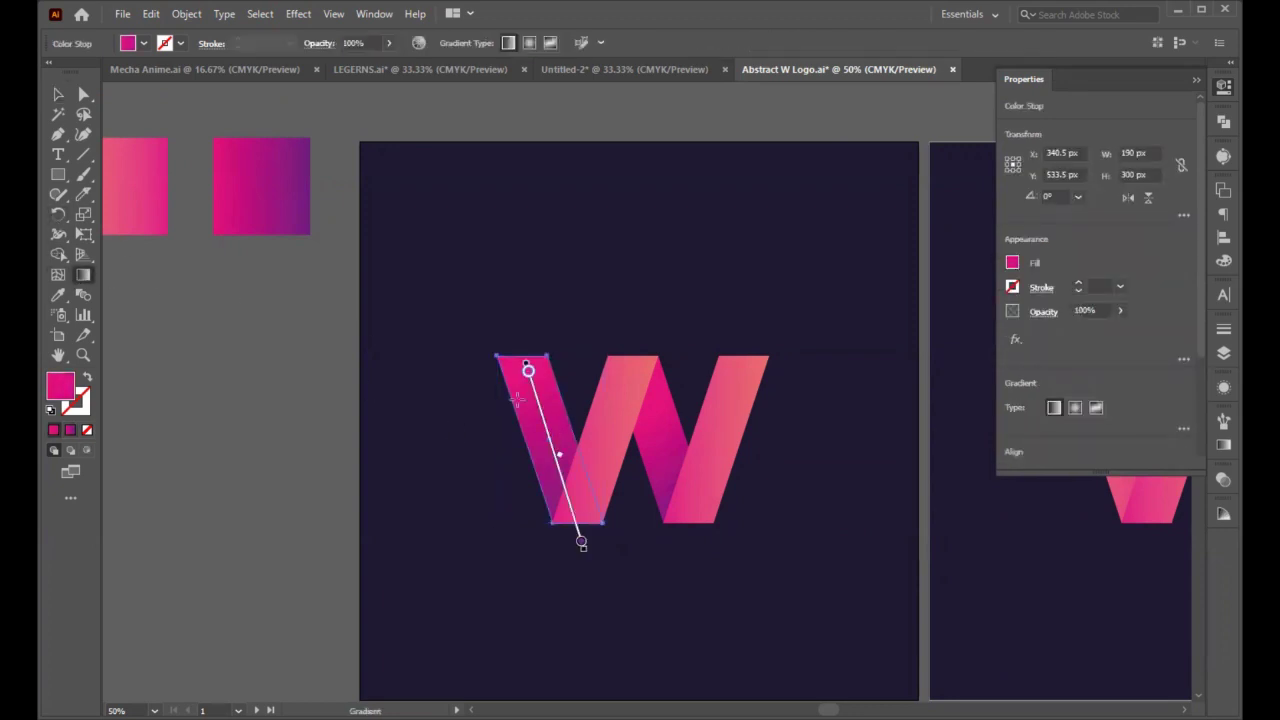
pyautogui.moveTo(575, 450)
pyautogui.mouseDown()
pyautogui.moveTo(508, 360)
pyautogui.moveTo(492, 367)
pyautogui.moveTo(576, 499)
pyautogui.mouseUp()
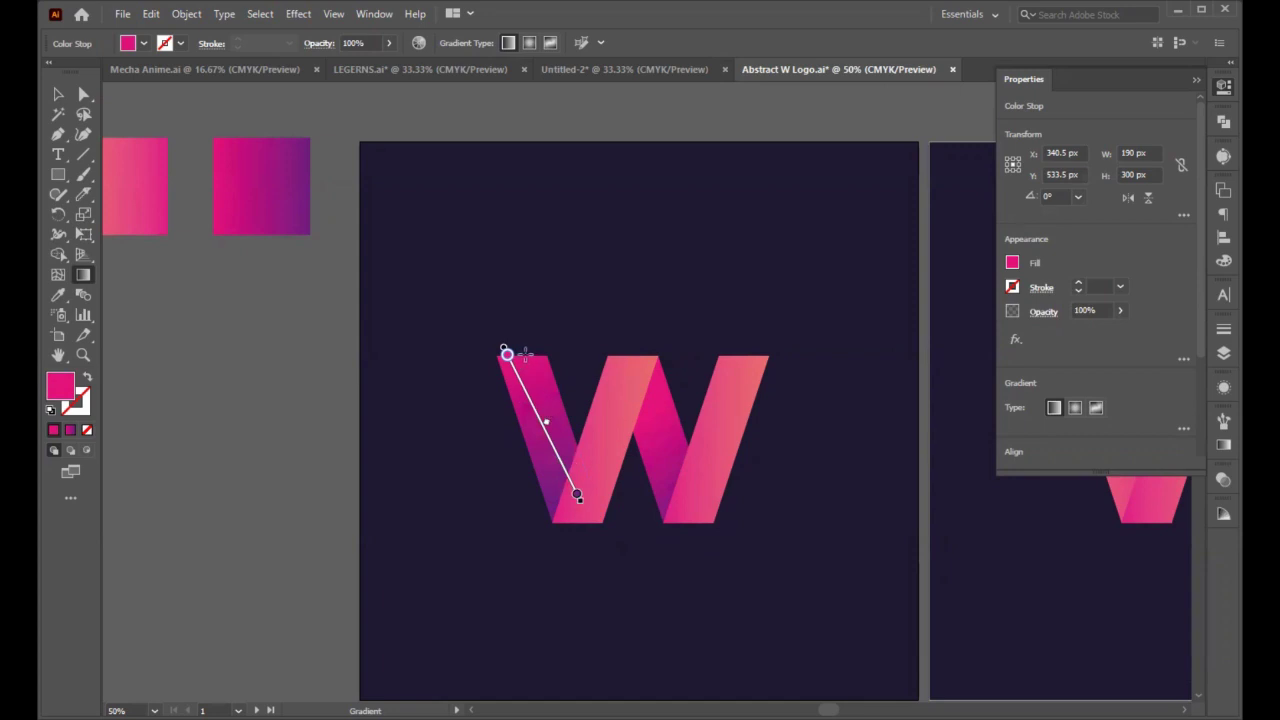
# Step: Redraw the first bar's gradient from its top edge down to just below its overlap with the second bar, and deselect it
pyautogui.moveTo(524, 352)
pyautogui.mouseDown()
pyautogui.moveTo(543, 457)
pyautogui.moveTo(597, 528)
pyautogui.mouseUp()
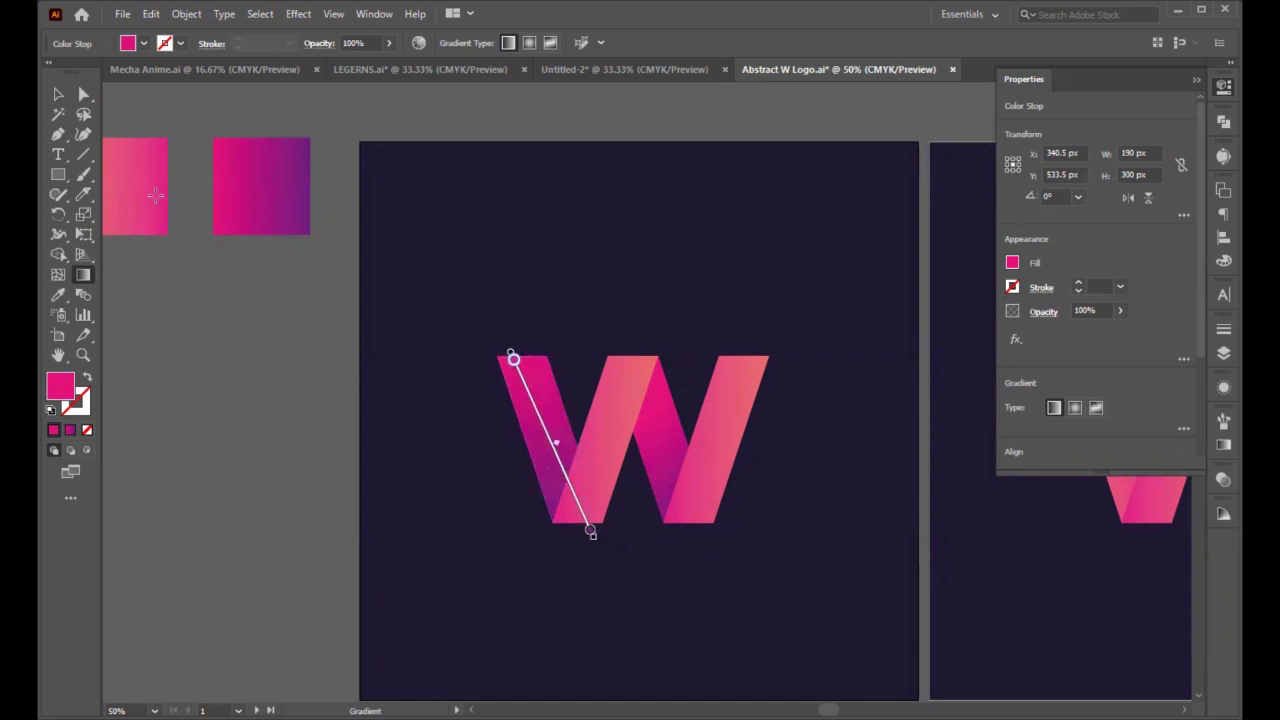
pyautogui.click(58, 94)
pyautogui.click(265, 451)
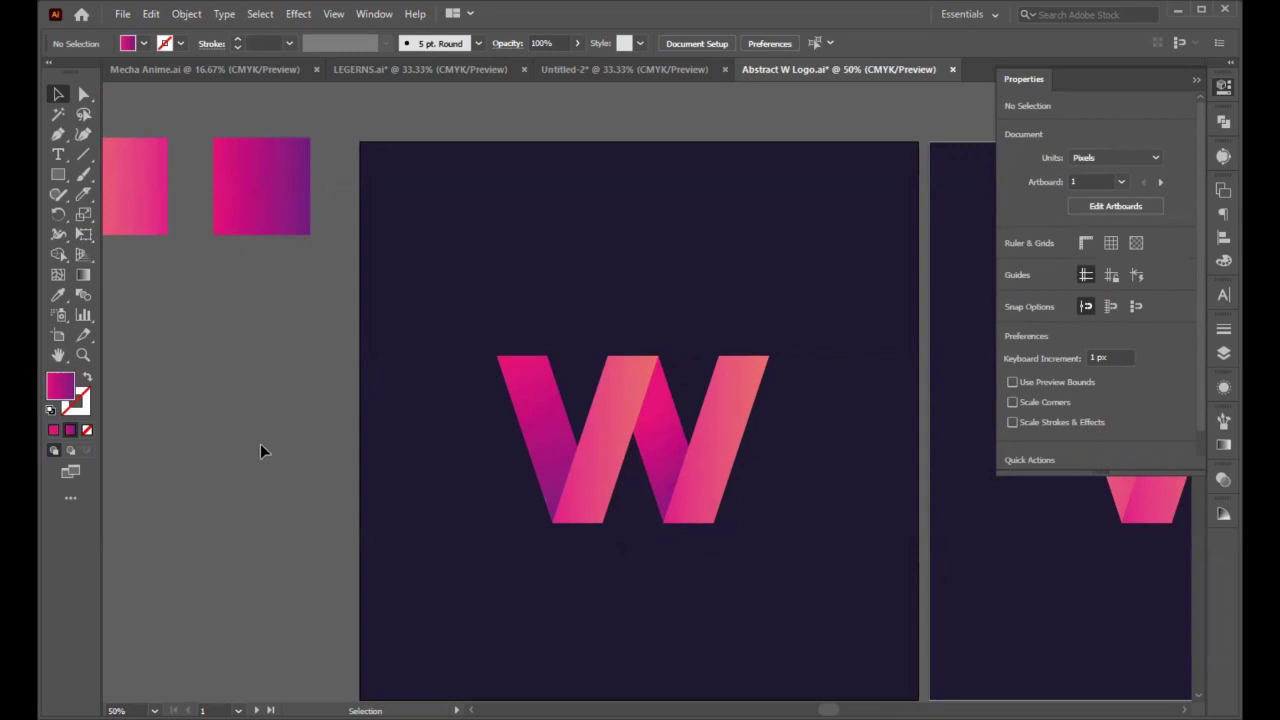
pyautogui.scroll(-1, 261, 451)
pyautogui.scroll(2, 262, 452)
pyautogui.scroll(-1, 262, 455)
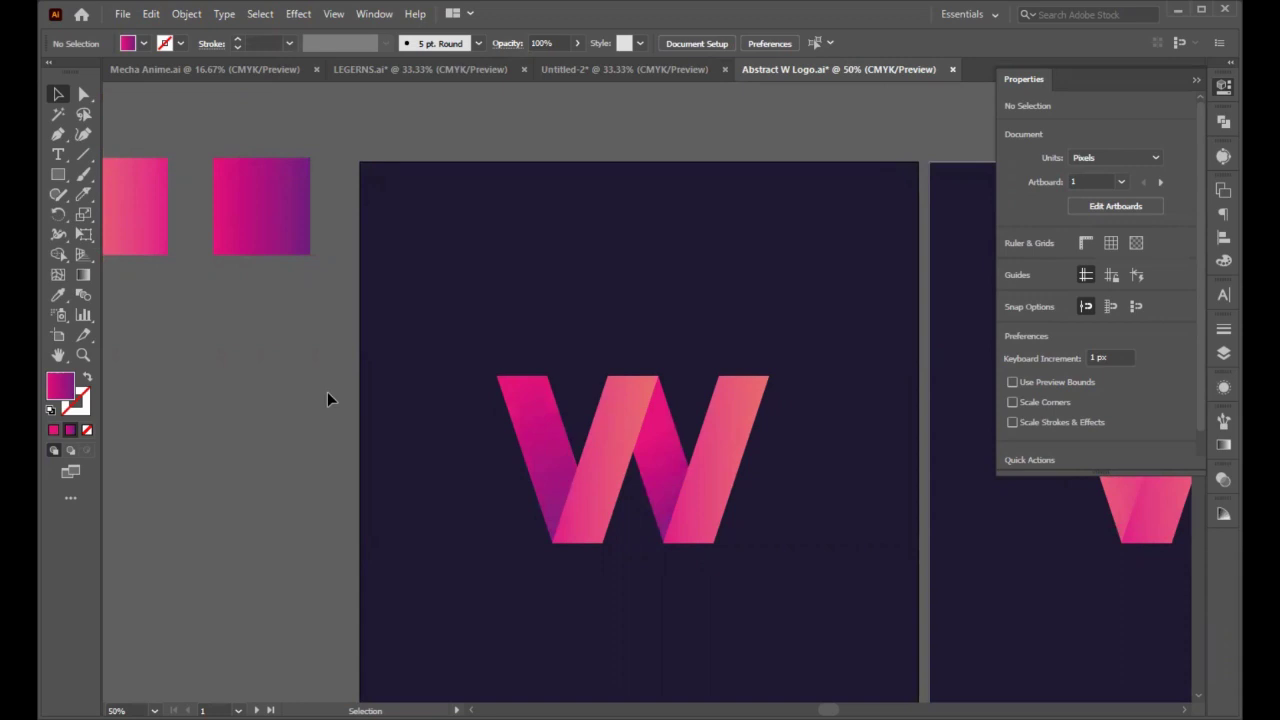
pyautogui.scroll(-1, 327, 396)
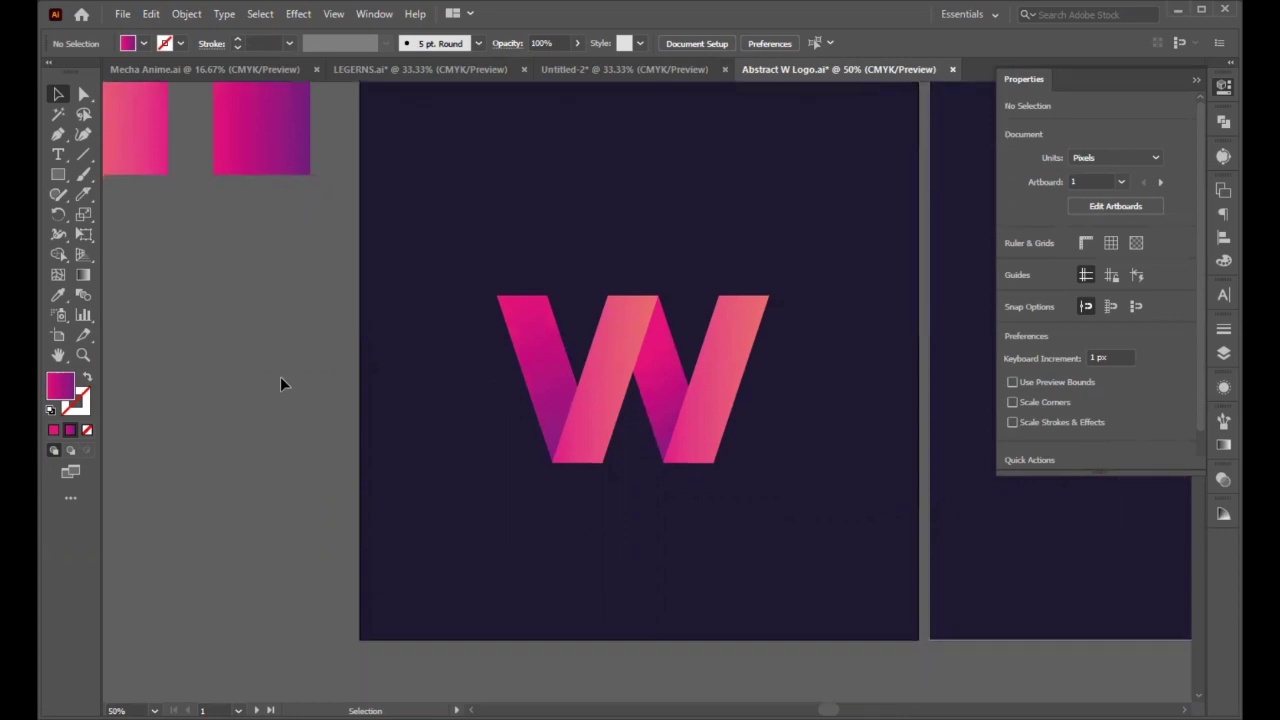
pyautogui.click(60, 134)
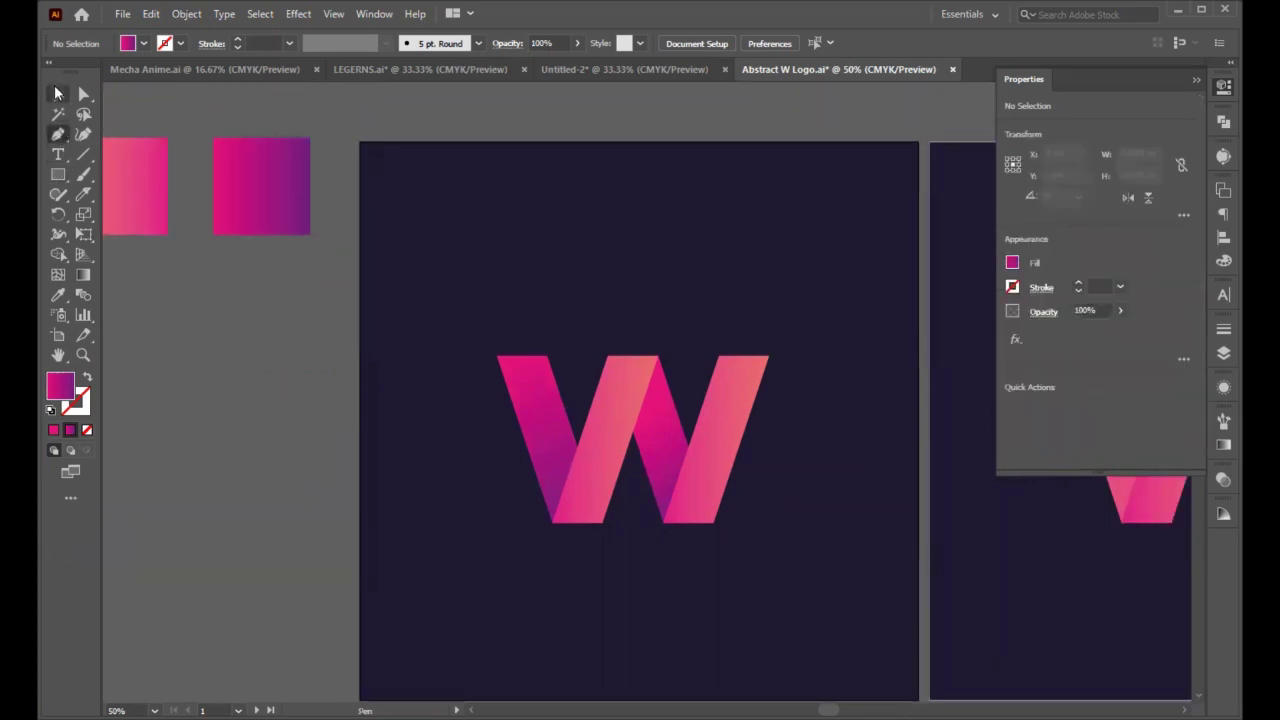
pyautogui.click(57, 93)
# Step: Delete the plain pink W and its dark background square directly beside the first artboard
pyautogui.hscroll(10, 647, 420)
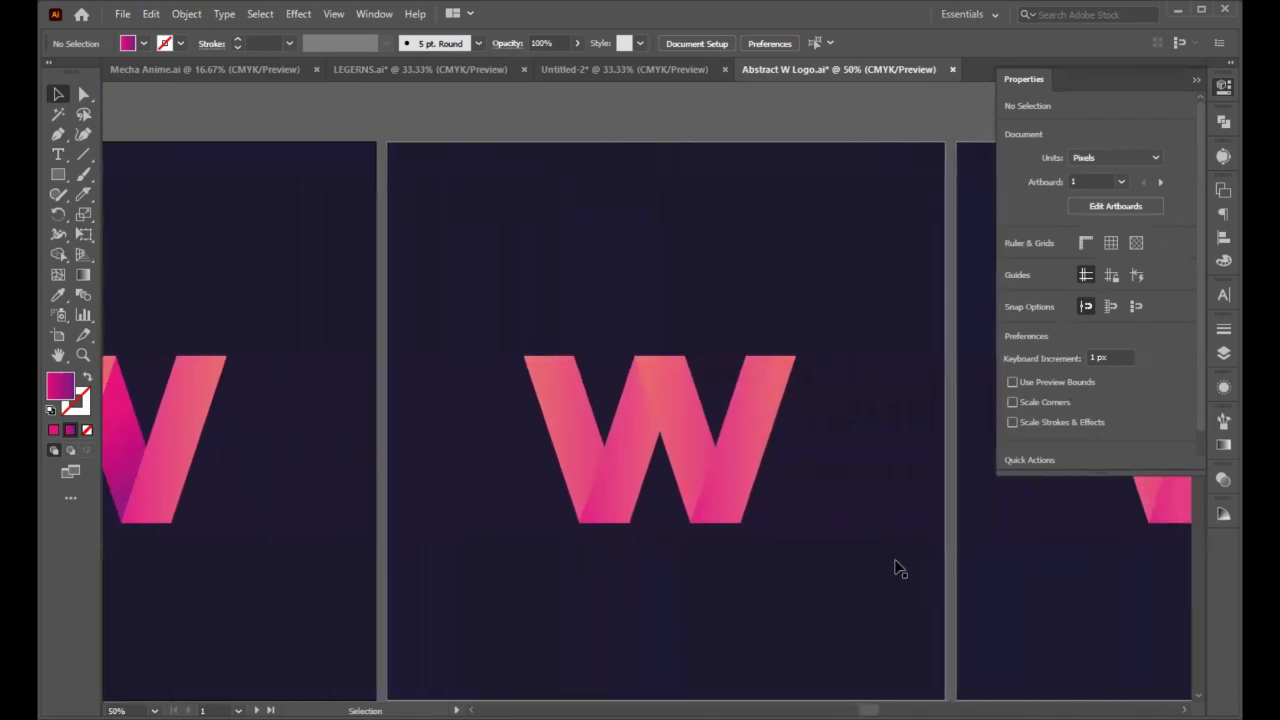
pyautogui.click(58, 335)
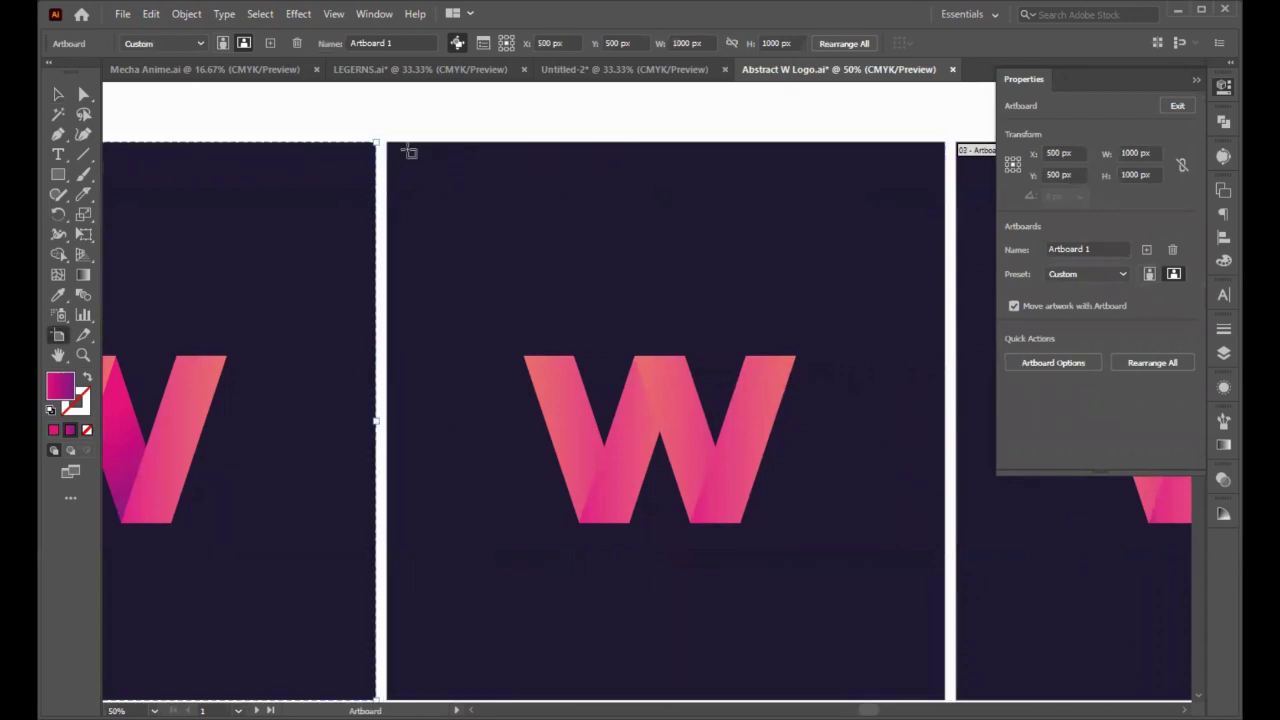
pyautogui.click(58, 94)
pyautogui.moveTo(445, 118); pyautogui.dragTo(765, 648)
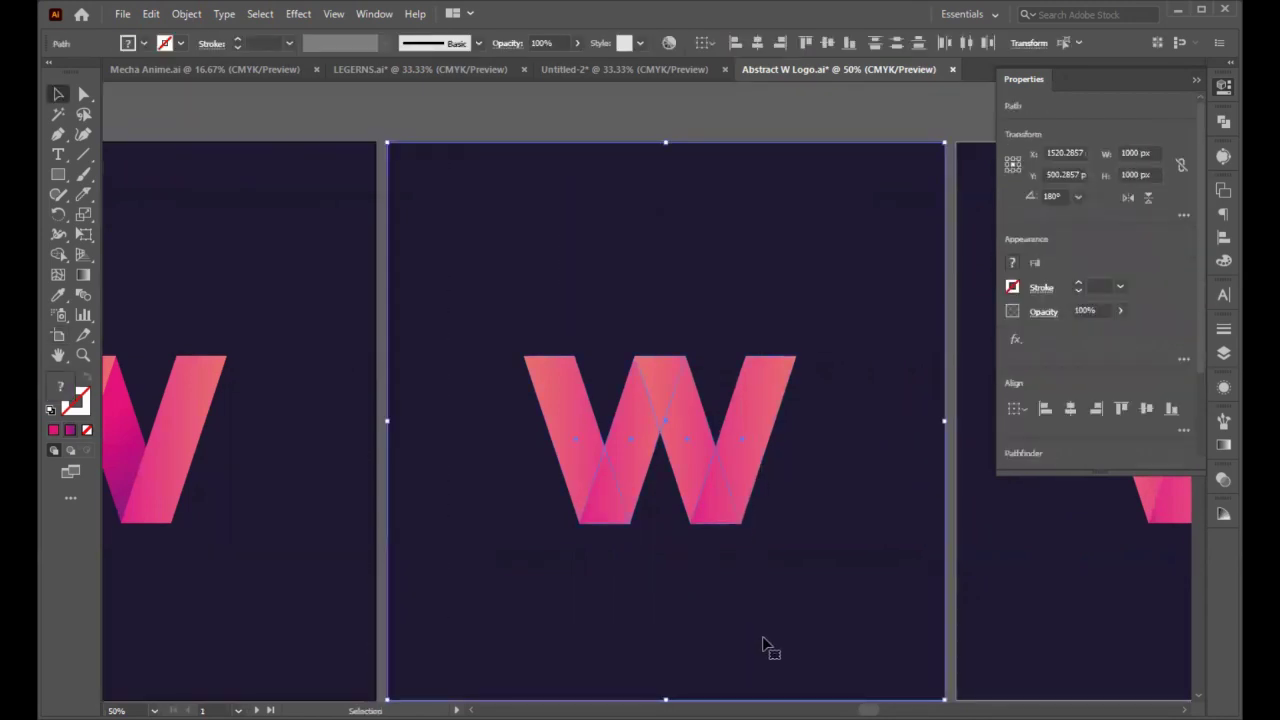
pyautogui.press('Delete')
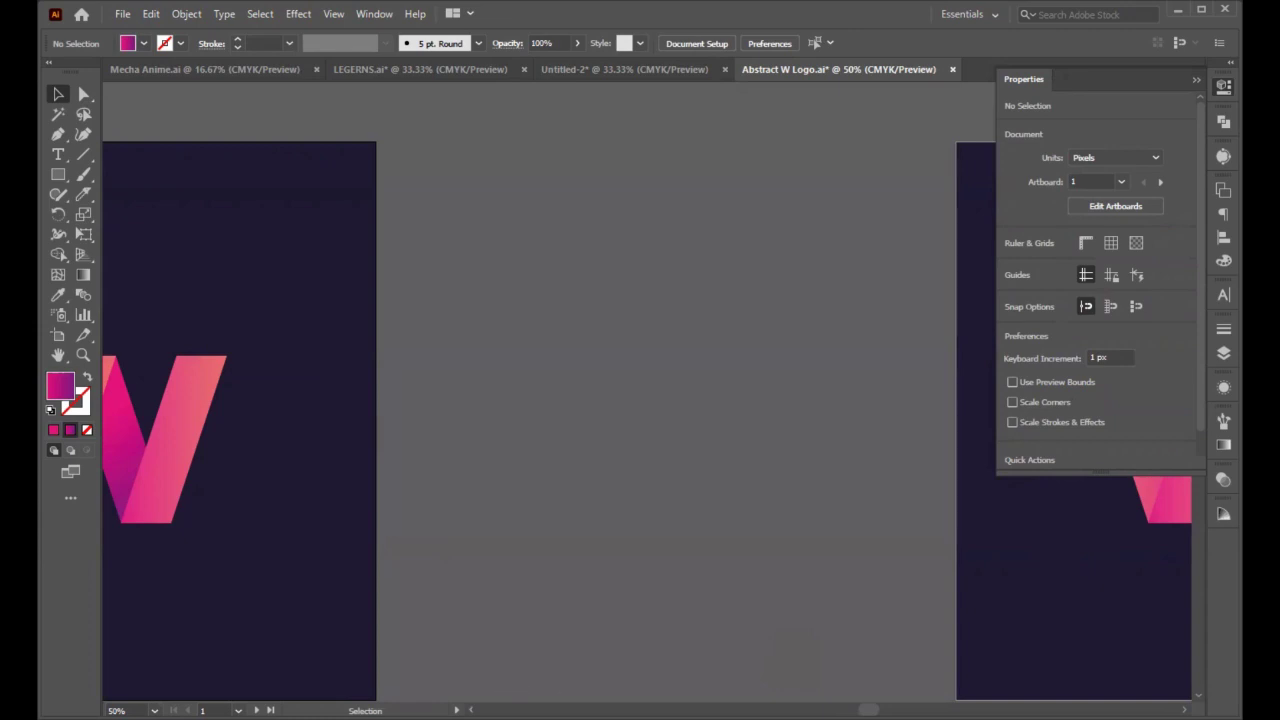
# Step: Duplicate the first artboard together with its gradient W into the empty space beside it
pyautogui.hscroll(-5, 600, 400)
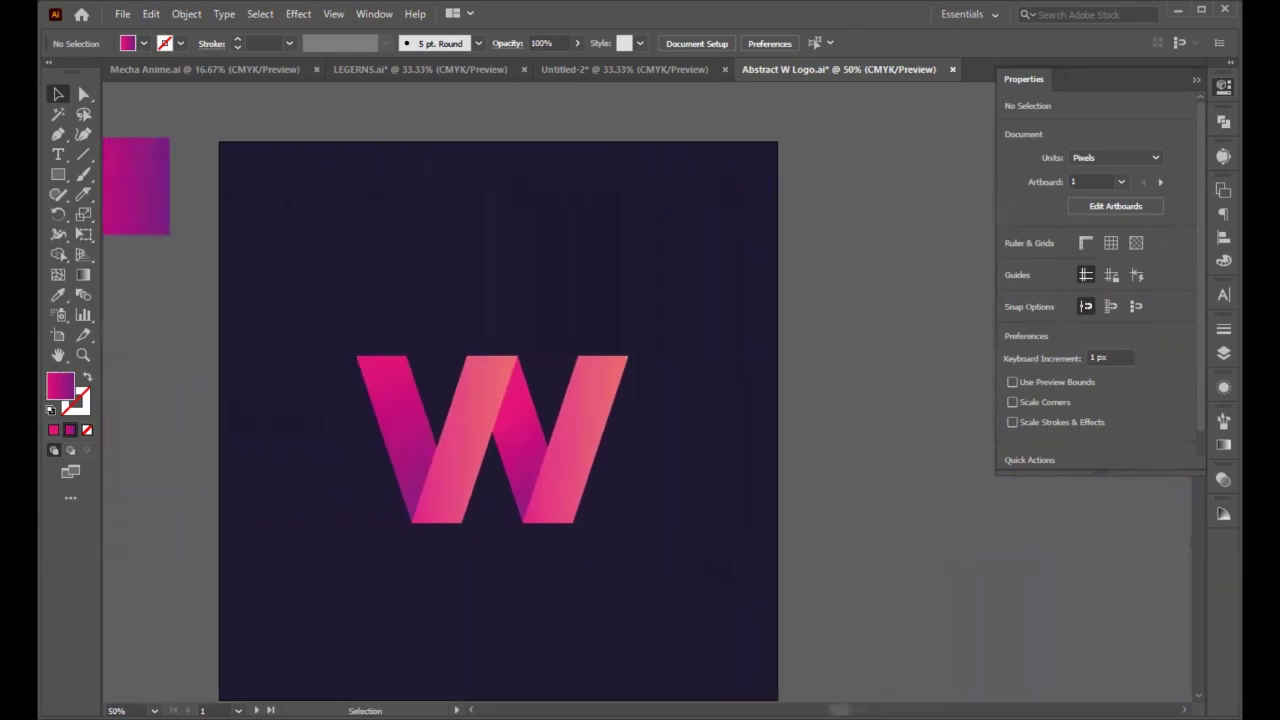
pyautogui.click(58, 335)
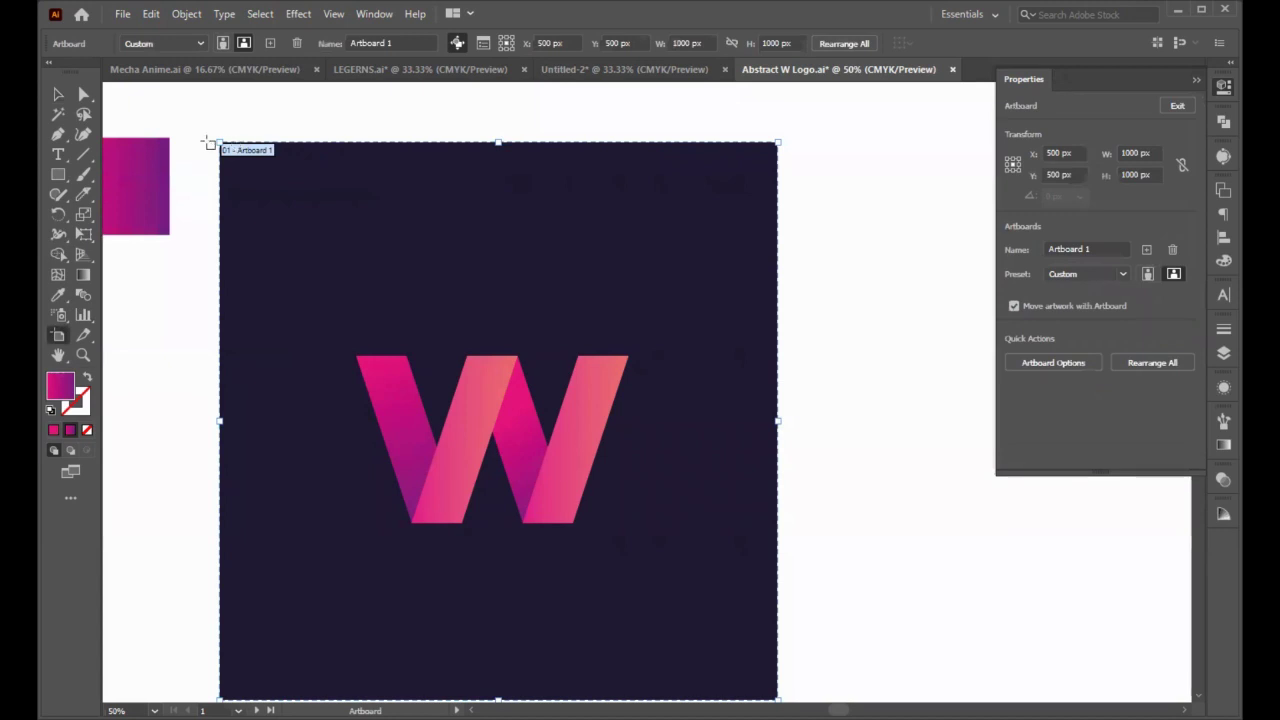
pyautogui.hotkey('ctrl', 'a')
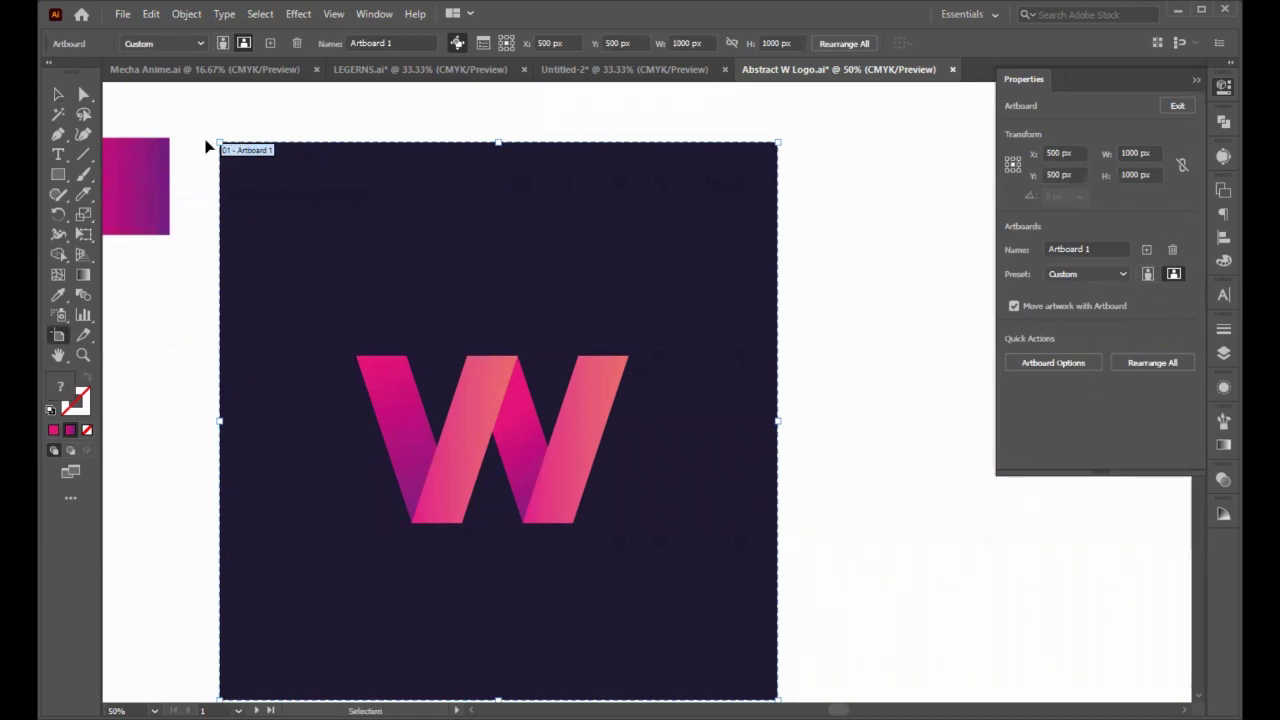
pyautogui.hotkey('ctrl', 'v')
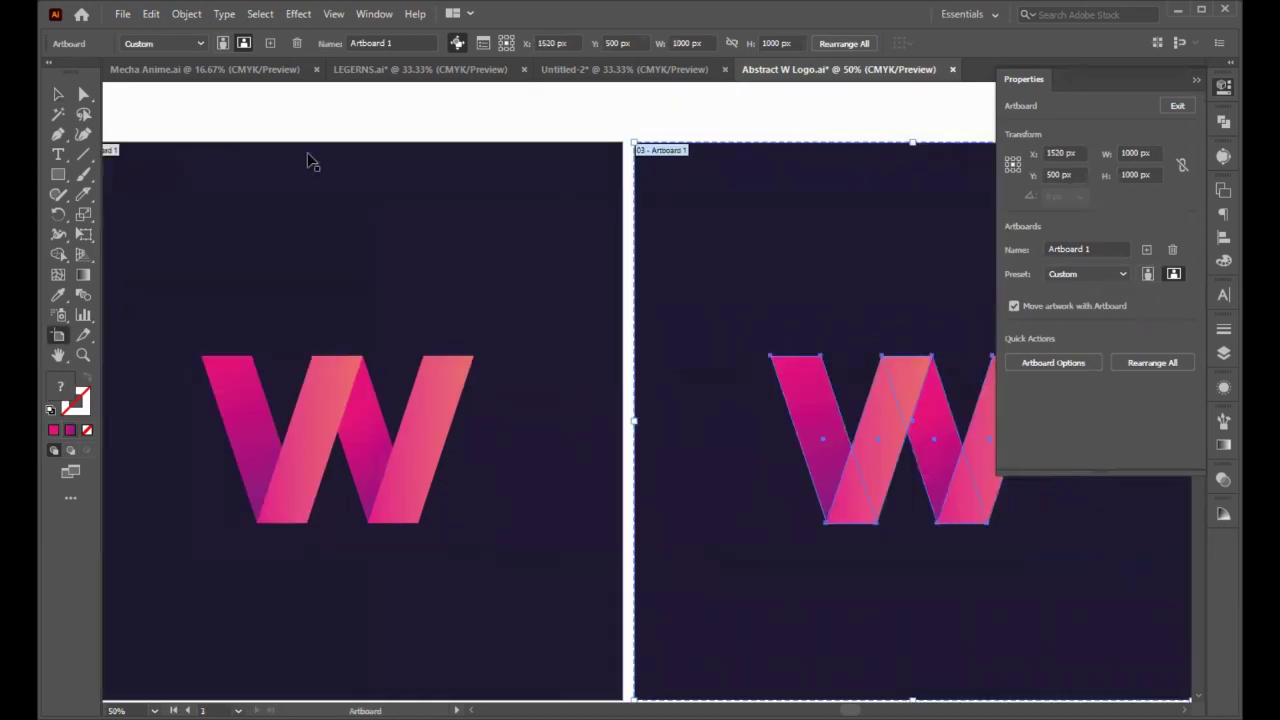
pyautogui.press('v')
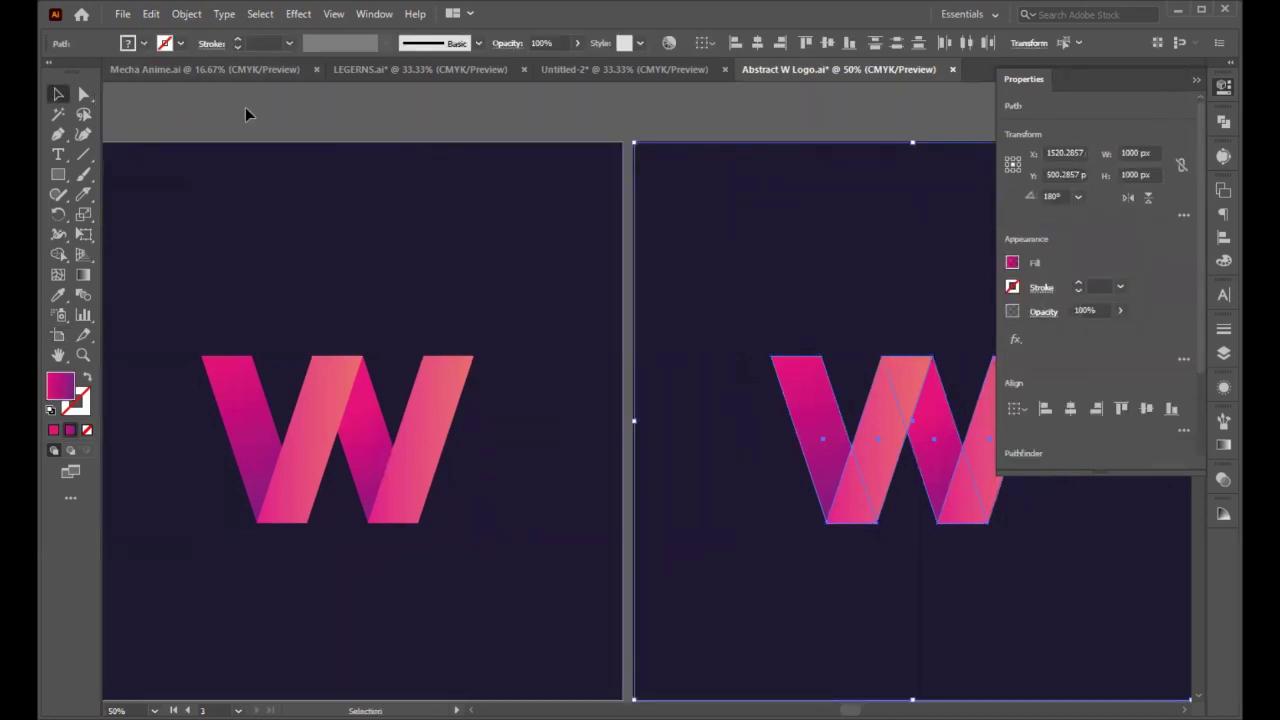
pyautogui.click(245, 107)
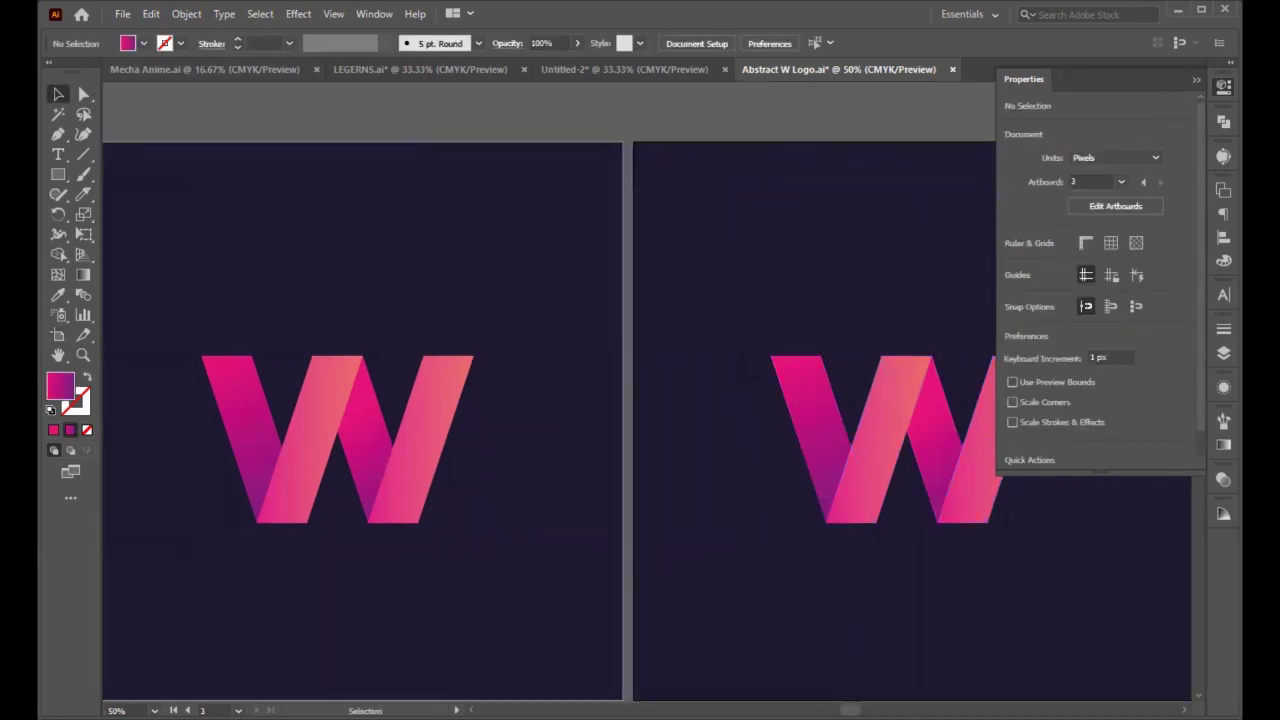
# Step: Examine the duplicated gradient W and the individual bars of the original pink W on the last artboard
pyautogui.hscroll(2, 267, 482)
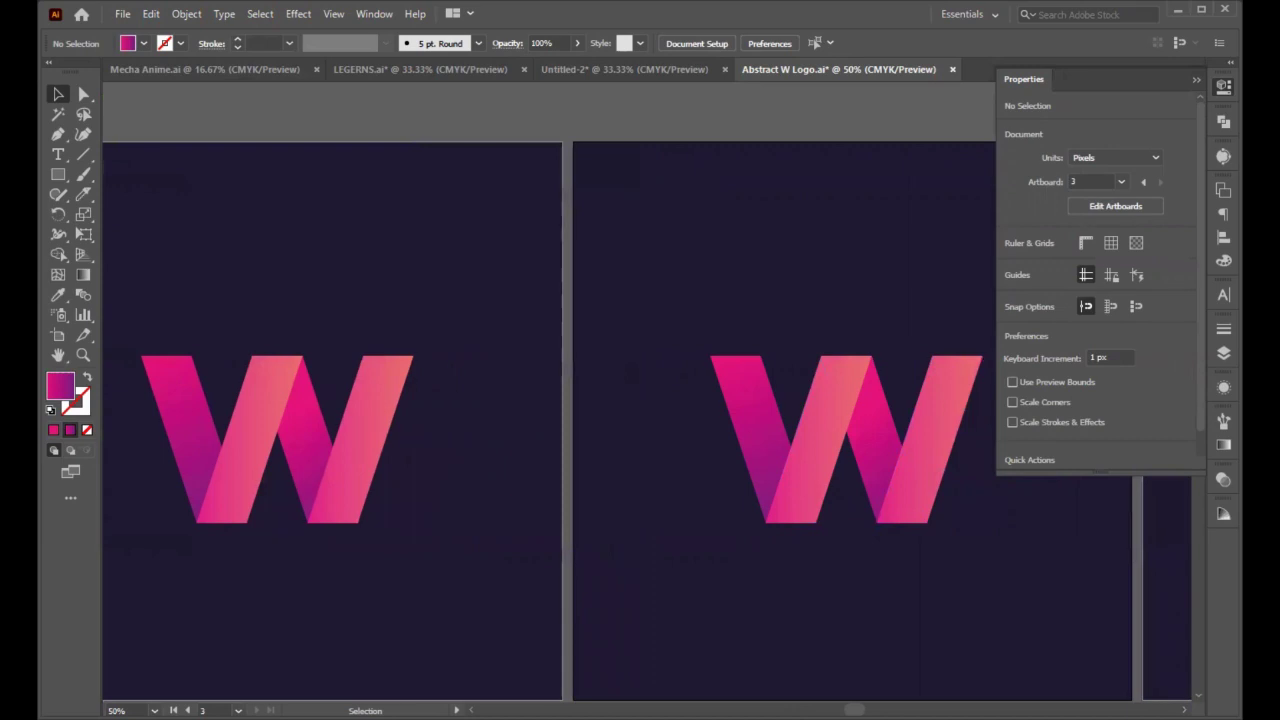
pyautogui.hscroll(6, 550, 420)
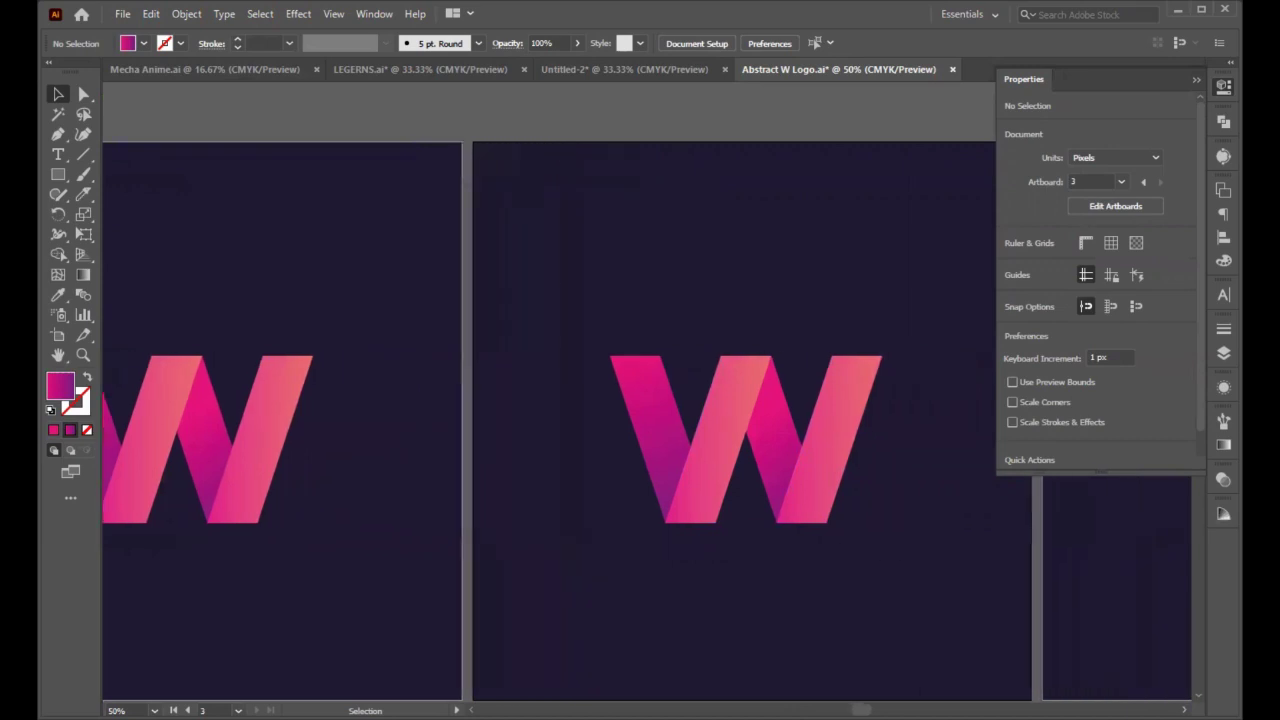
pyautogui.hscroll(4, 687, 465)
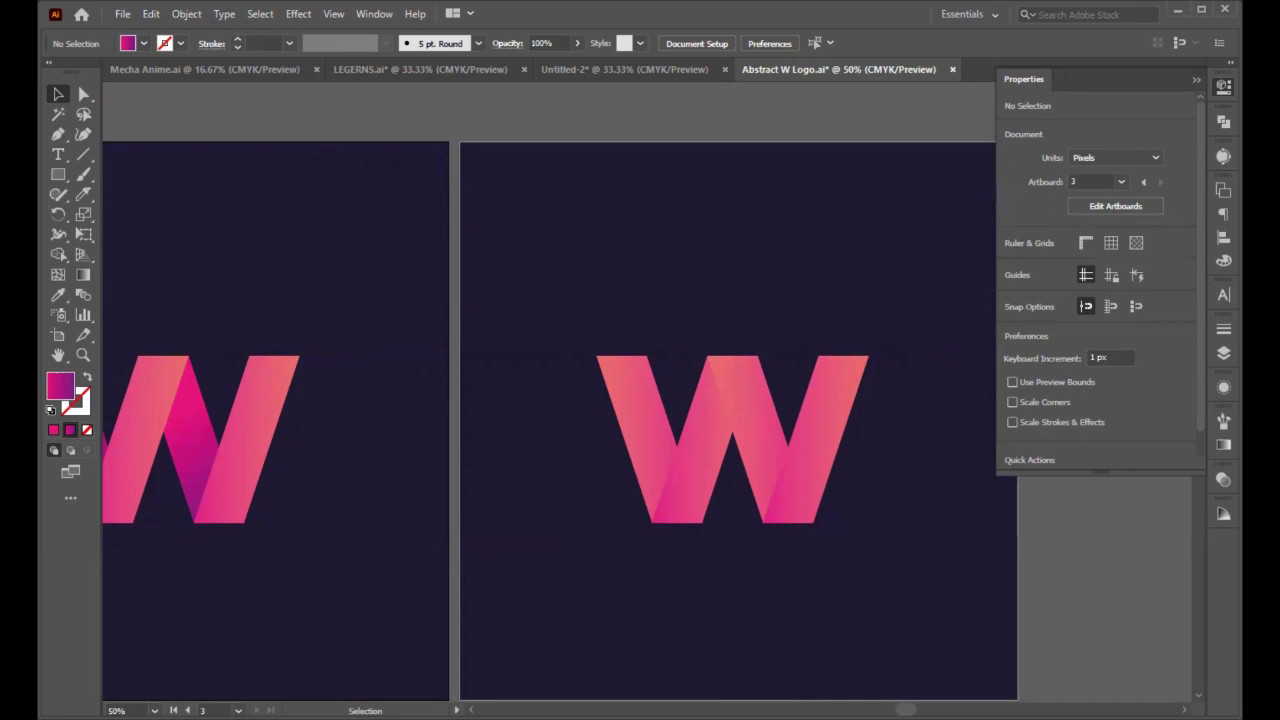
pyautogui.scroll(1, 840, 643)
pyautogui.click(645, 479)
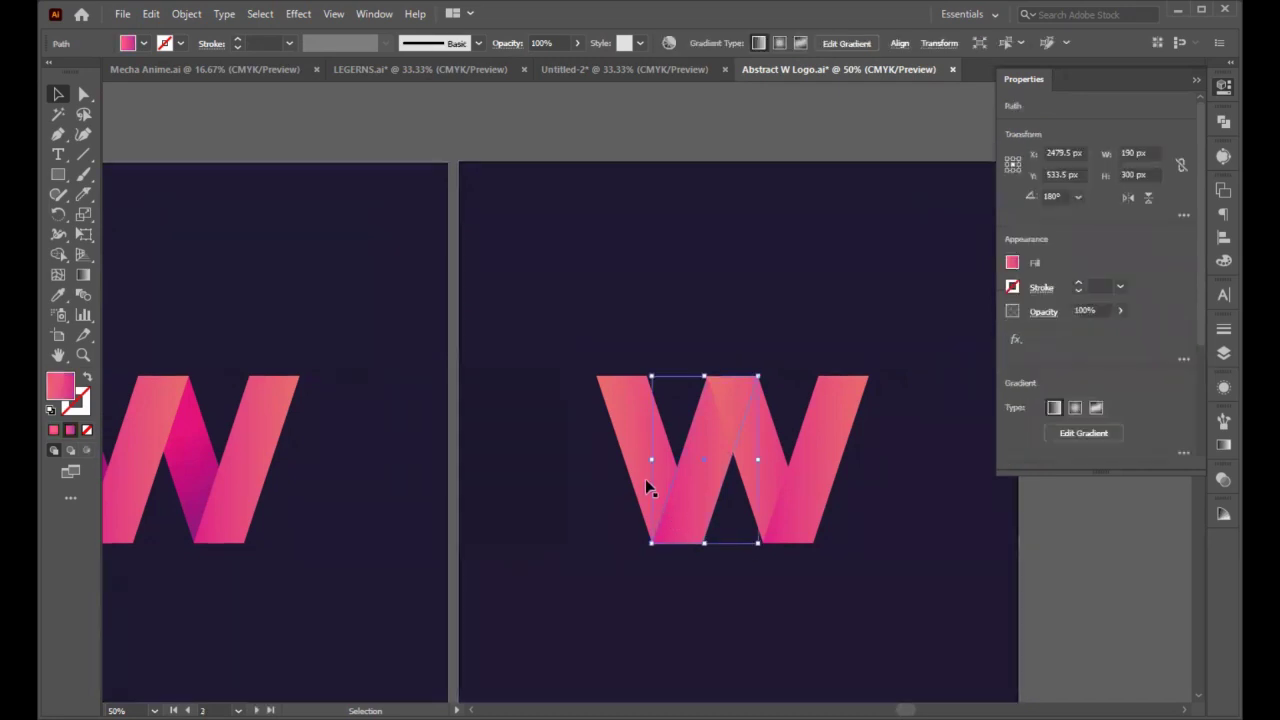
pyautogui.click(632, 425)
pyautogui.click(806, 486)
pyautogui.click(729, 409)
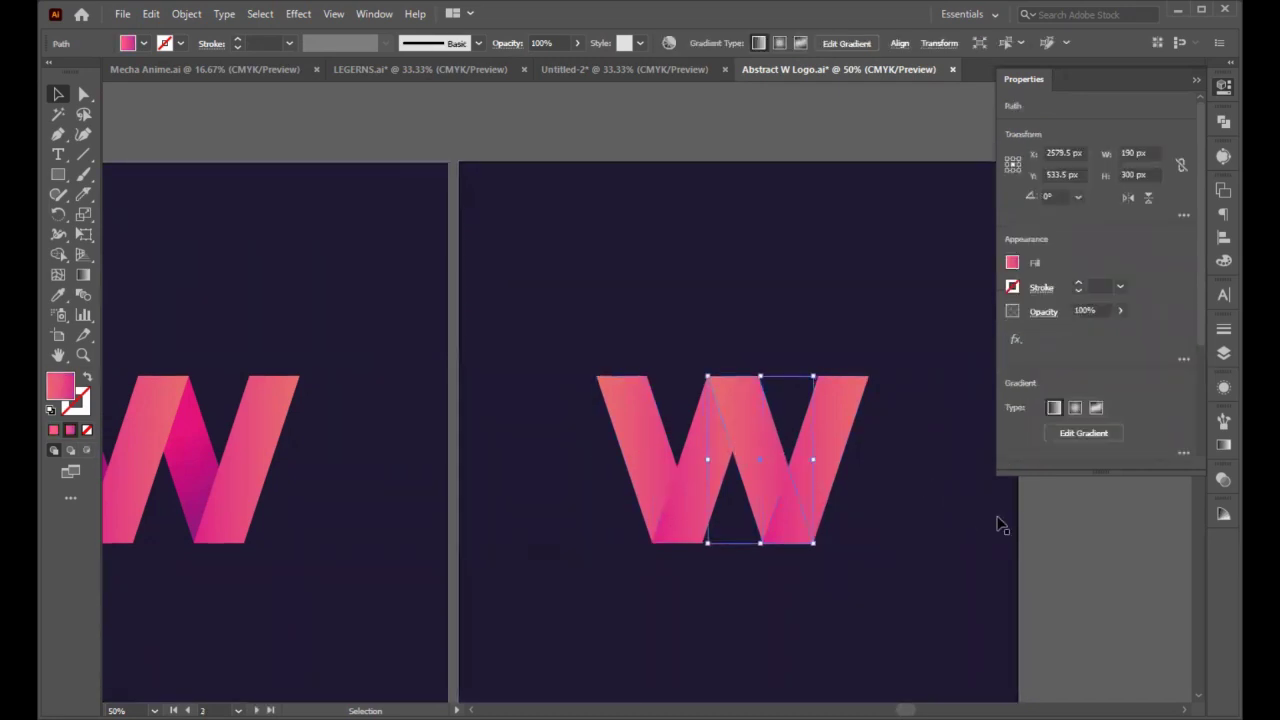
pyautogui.click(1001, 525)
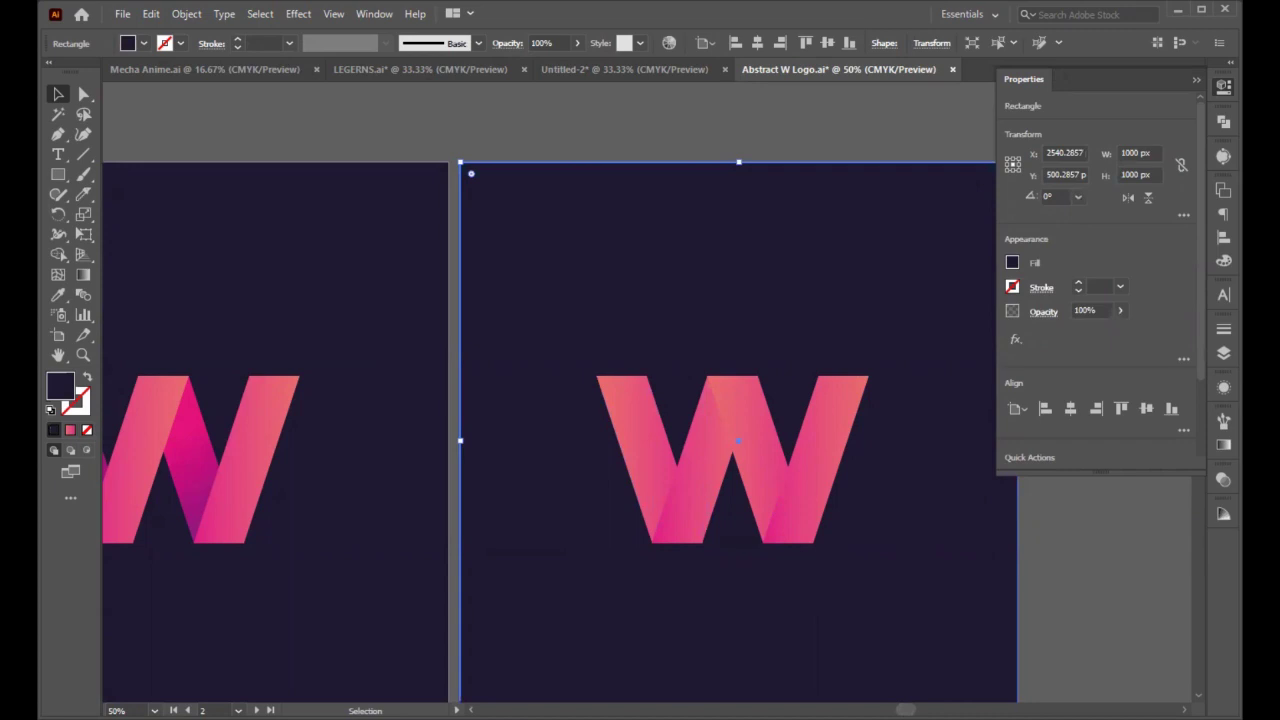
# Step: On the first artboard, draw a curved Pen edge from the last bar's top right corner to the W's lower left corner
pyautogui.hscroll(-15, 548, 432)
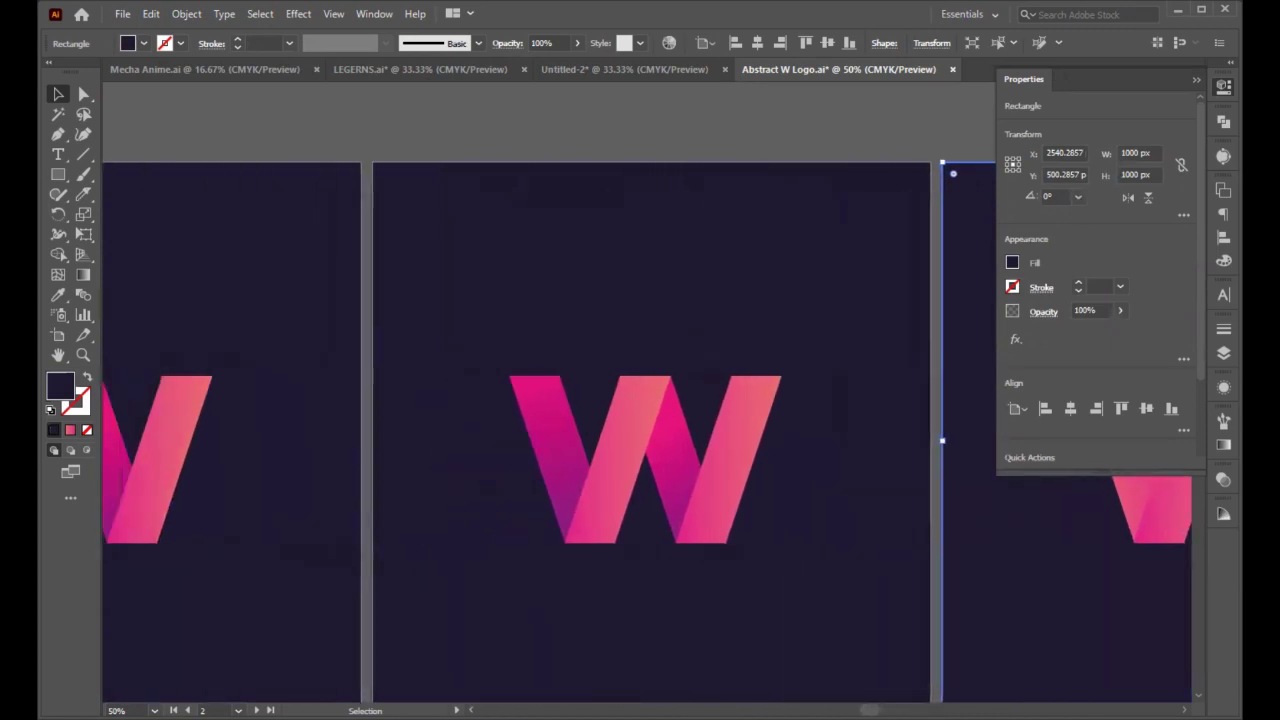
pyautogui.hscroll(-8, 185, 375)
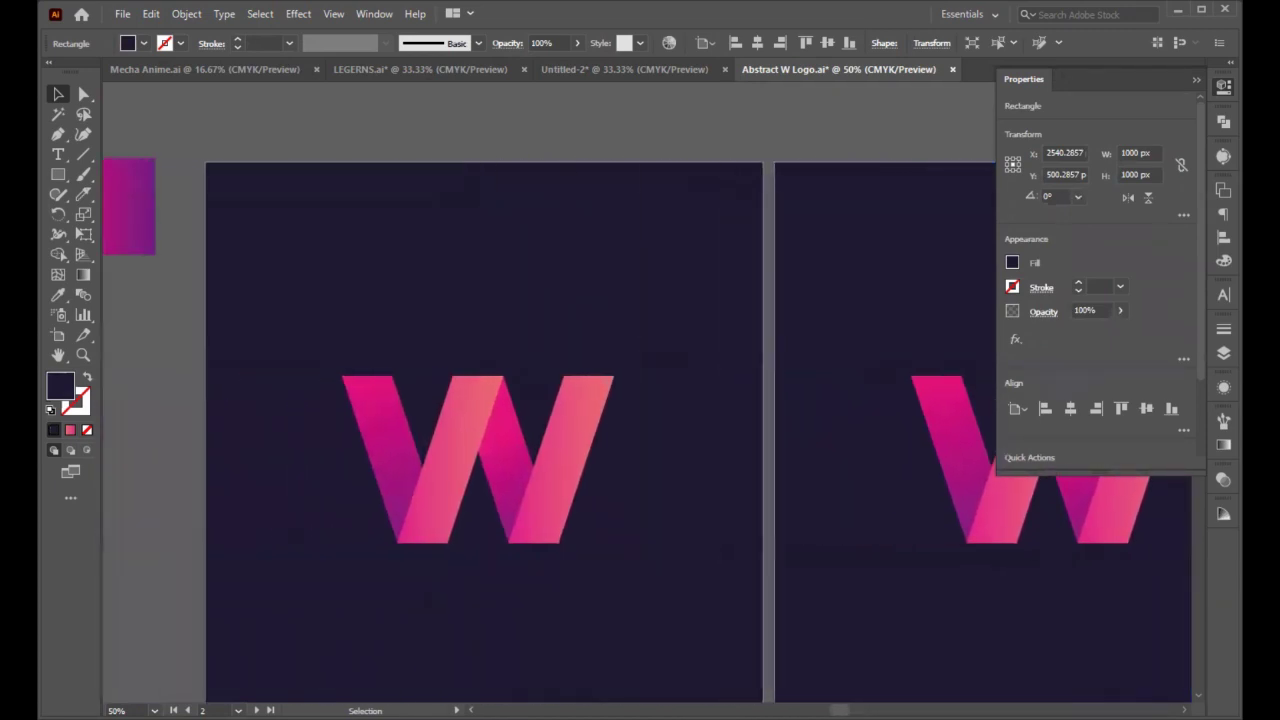
pyautogui.click(185, 375)
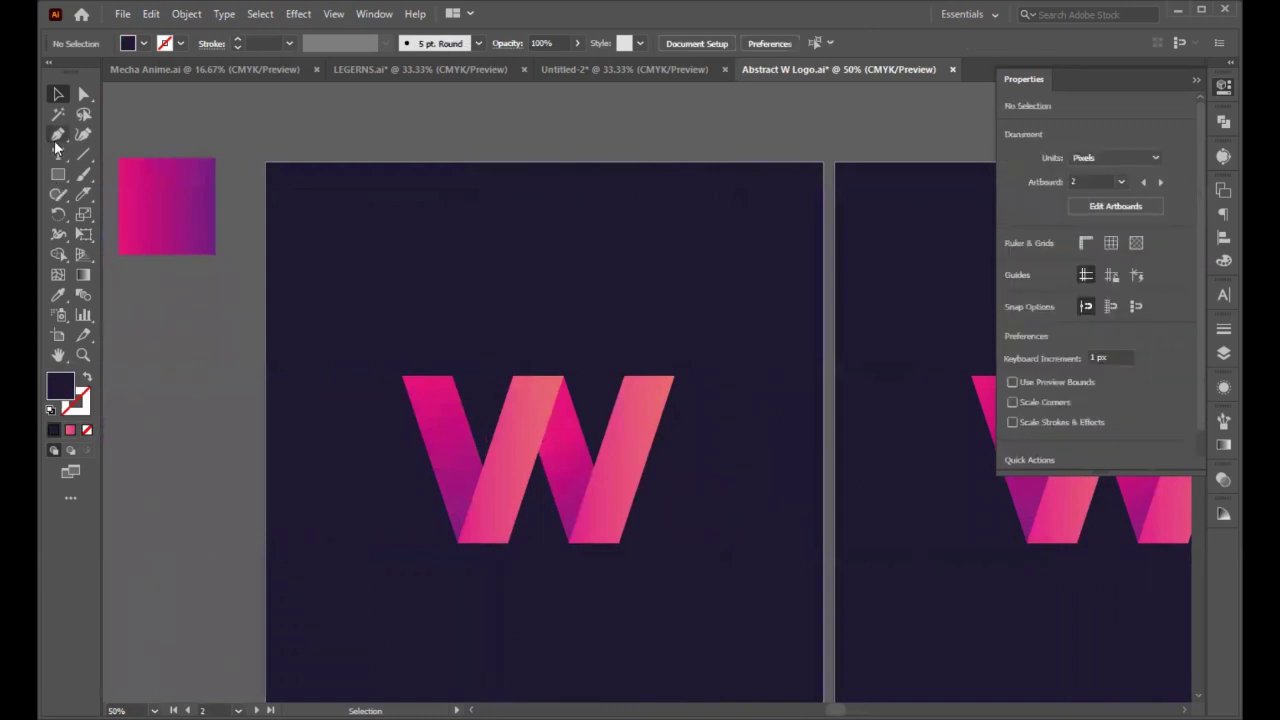
pyautogui.click(59, 135)
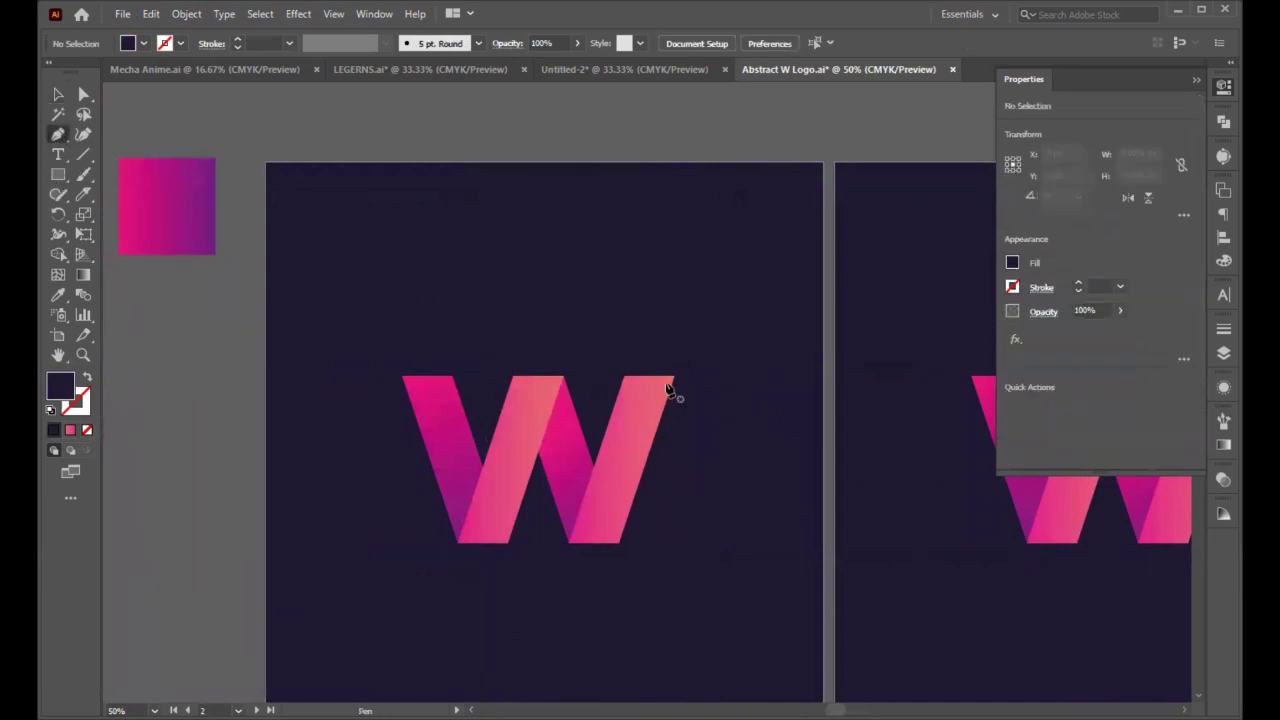
pyautogui.click(675, 377)
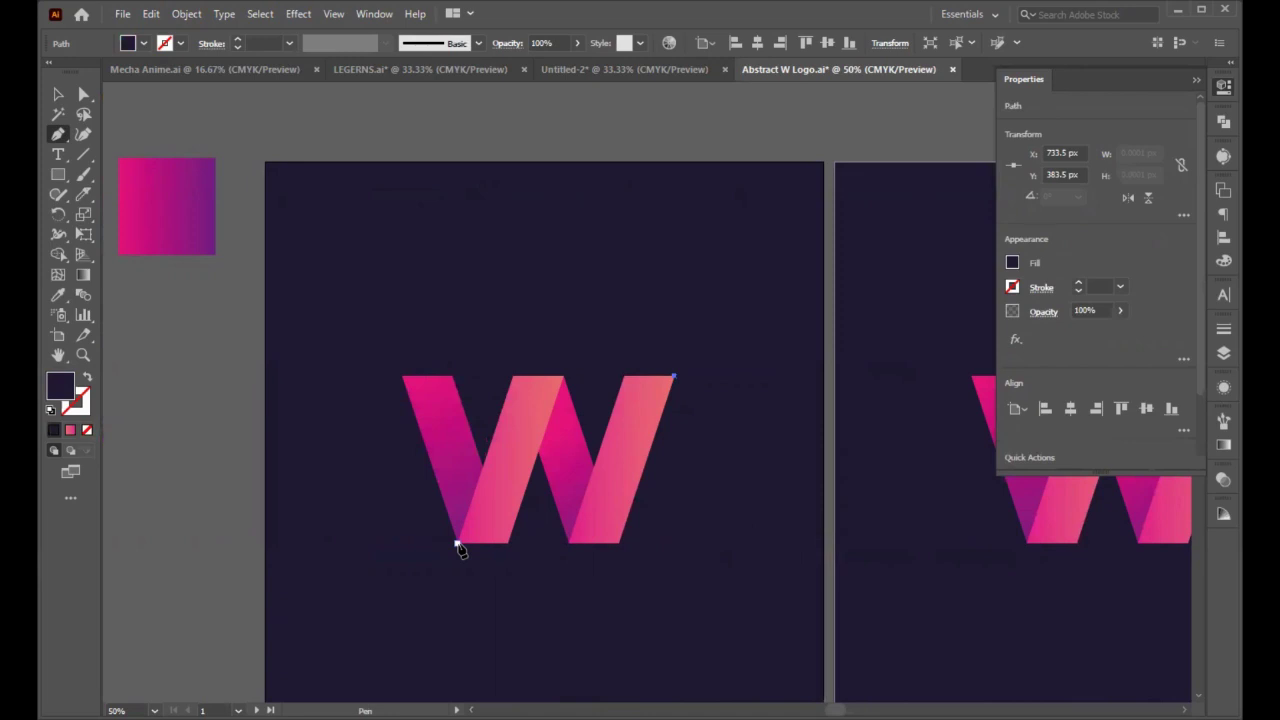
pyautogui.moveTo(457, 544); pyautogui.dragTo(309, 591)
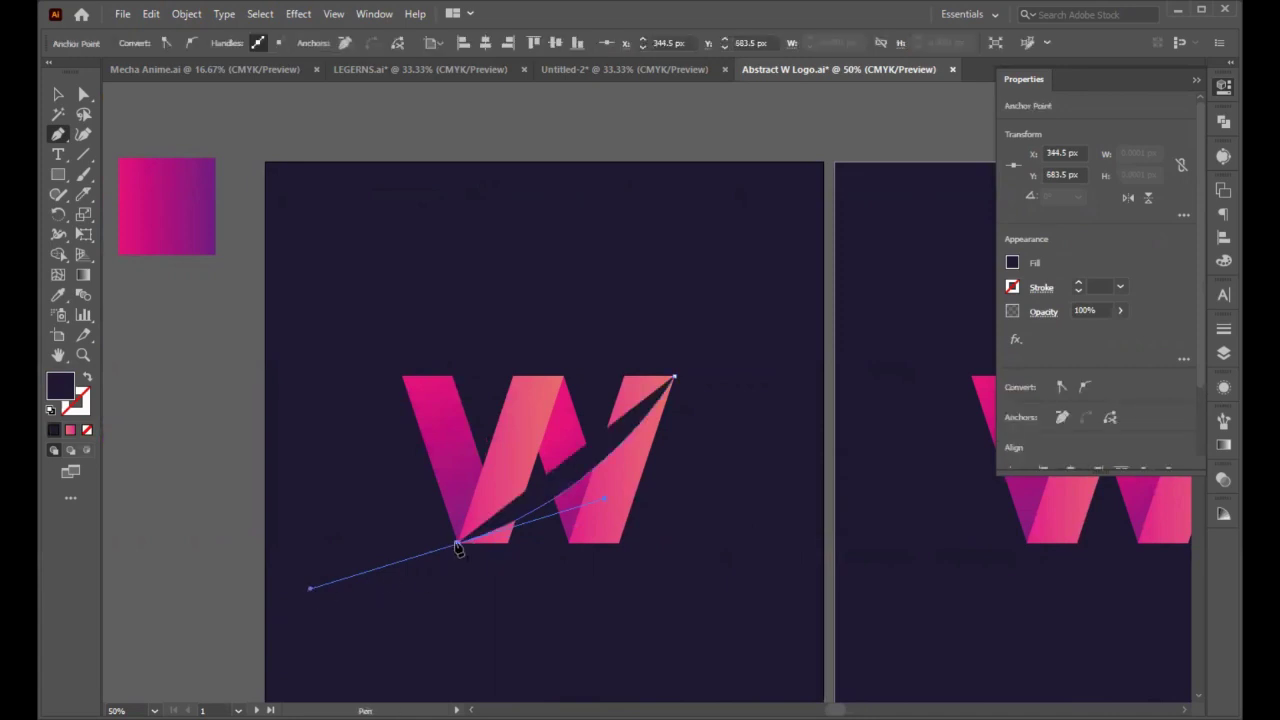
pyautogui.click(456, 547)
# Step: Close the curved path around the W's lower right side as a background-coloured shape covering the bar ends, and deselect it
pyautogui.click(623, 603)
pyautogui.click(717, 550)
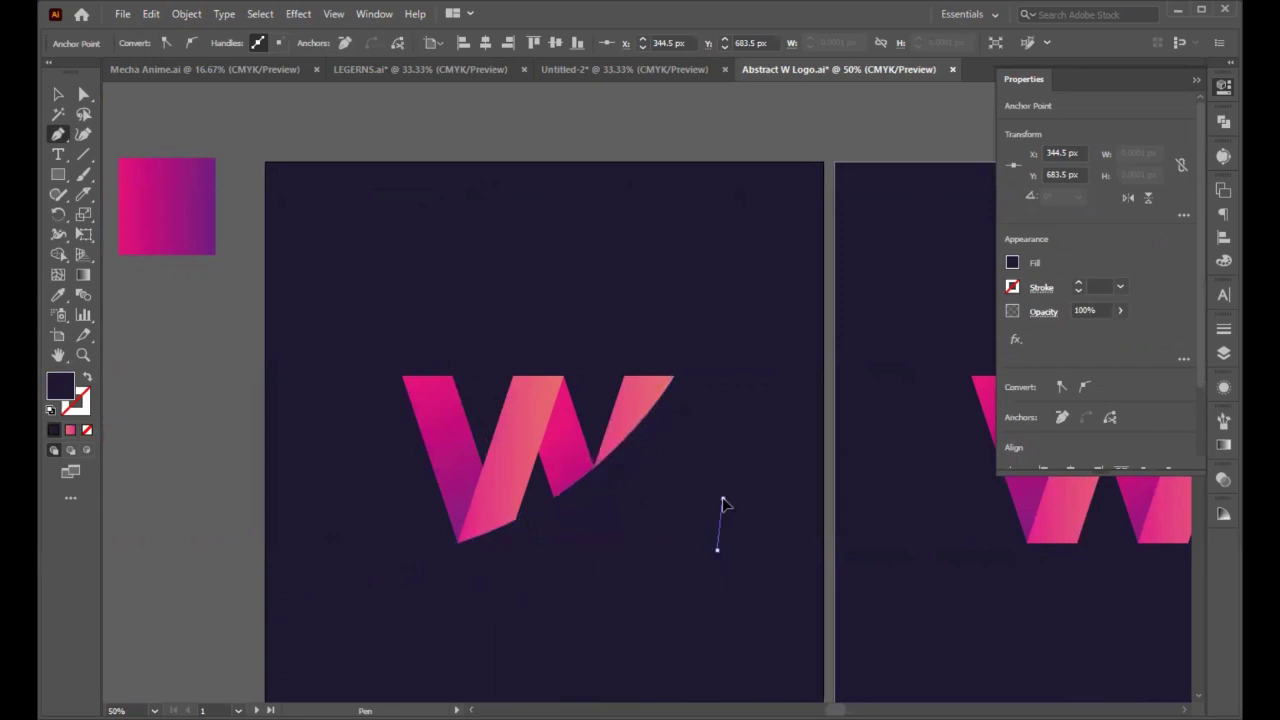
pyautogui.click(723, 498)
pyautogui.click(723, 420)
pyautogui.click(723, 353)
pyautogui.click(674, 376)
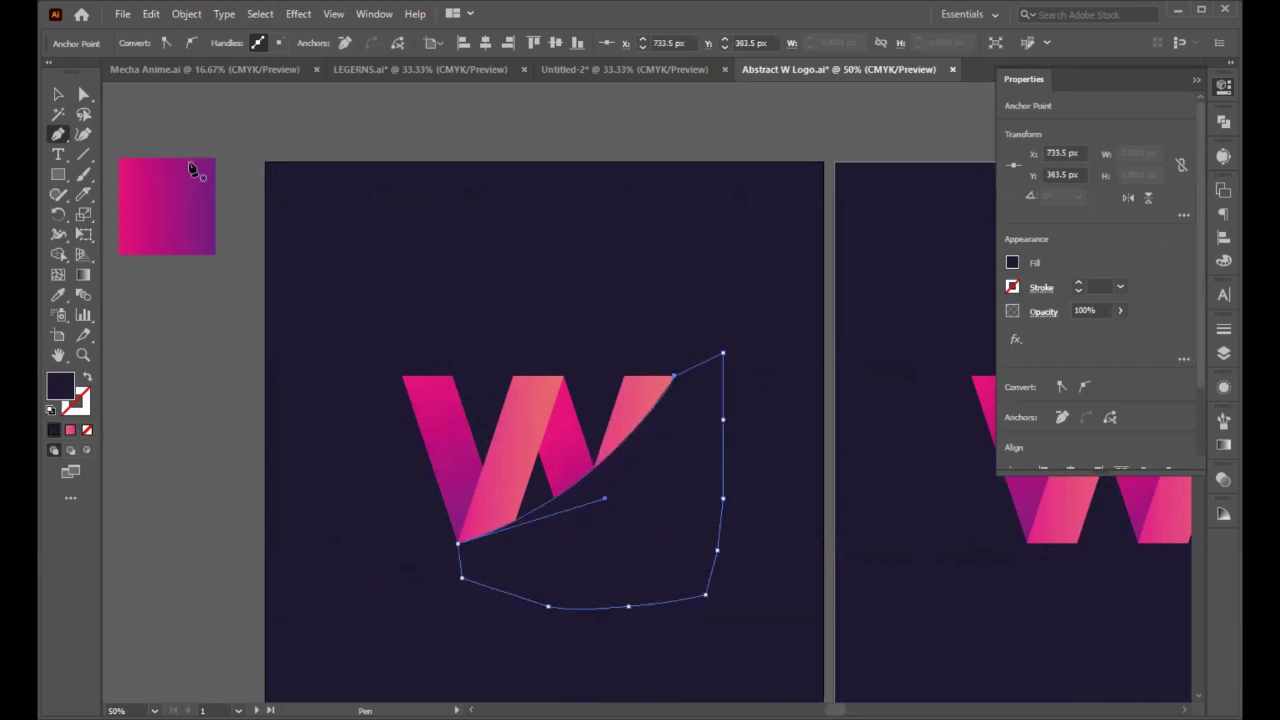
pyautogui.click(57, 94)
pyautogui.click(260, 443)
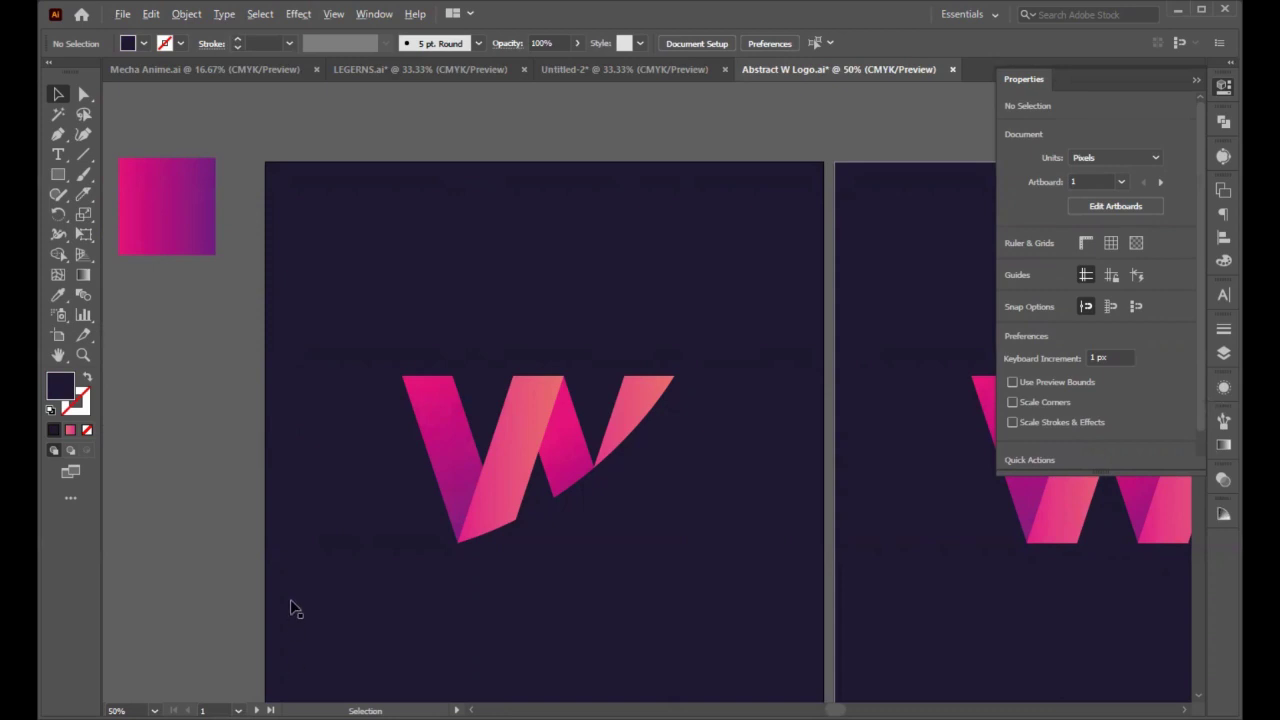
# Step: Duplicate the first artboard together with its curved-cut W
pyautogui.scroll(-3, 290, 609)
pyautogui.scroll(-2, 272, 599)
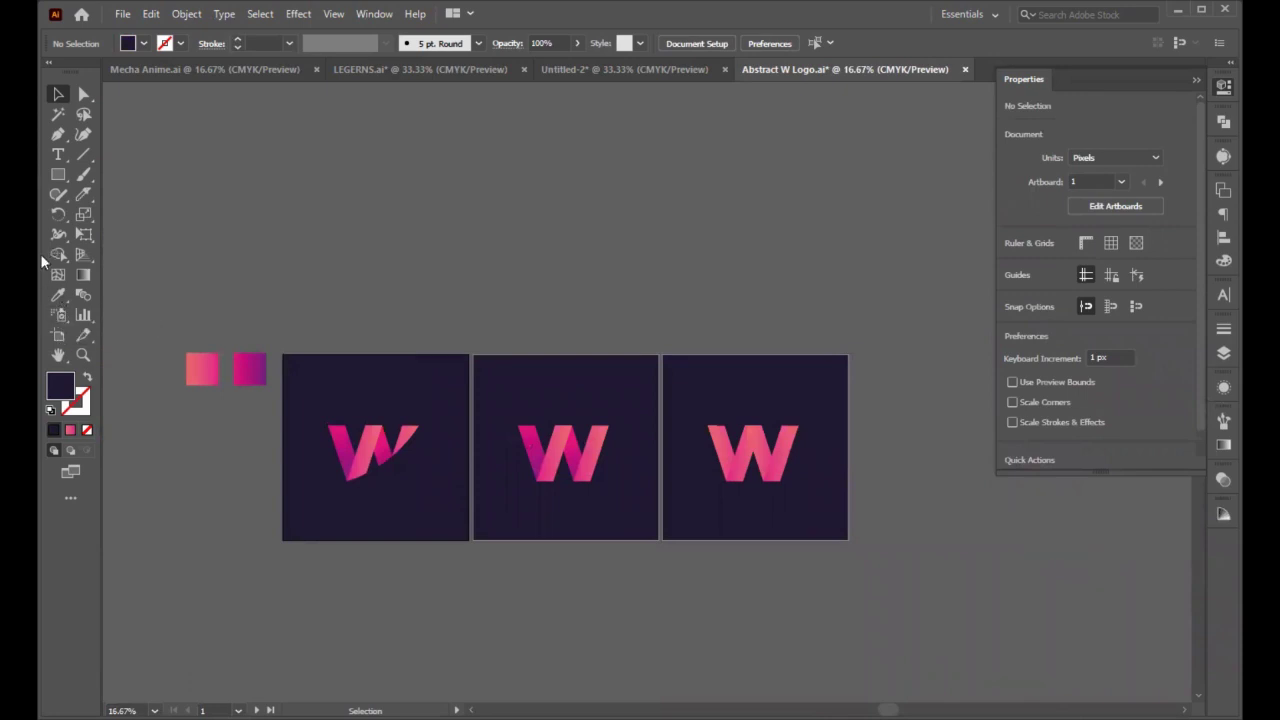
pyautogui.click(58, 335)
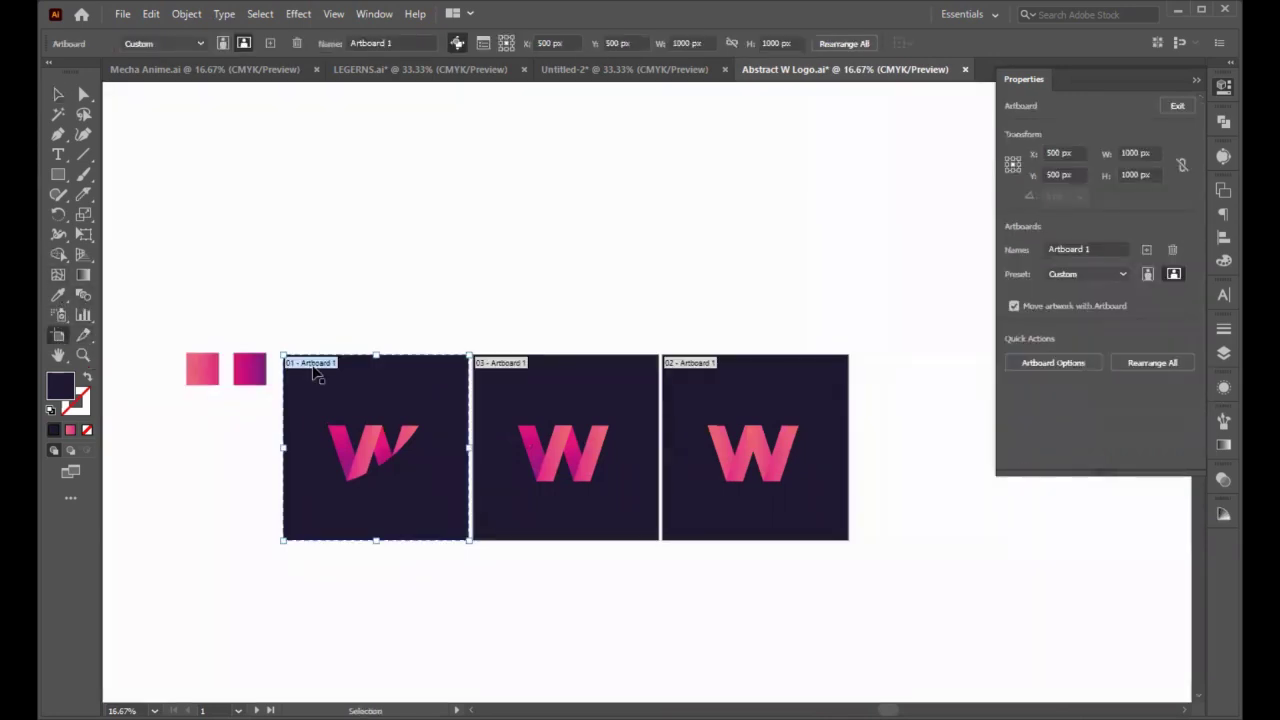
pyautogui.hotkey('ctrl', 'c')
pyautogui.hotkey('ctrl', 'v')
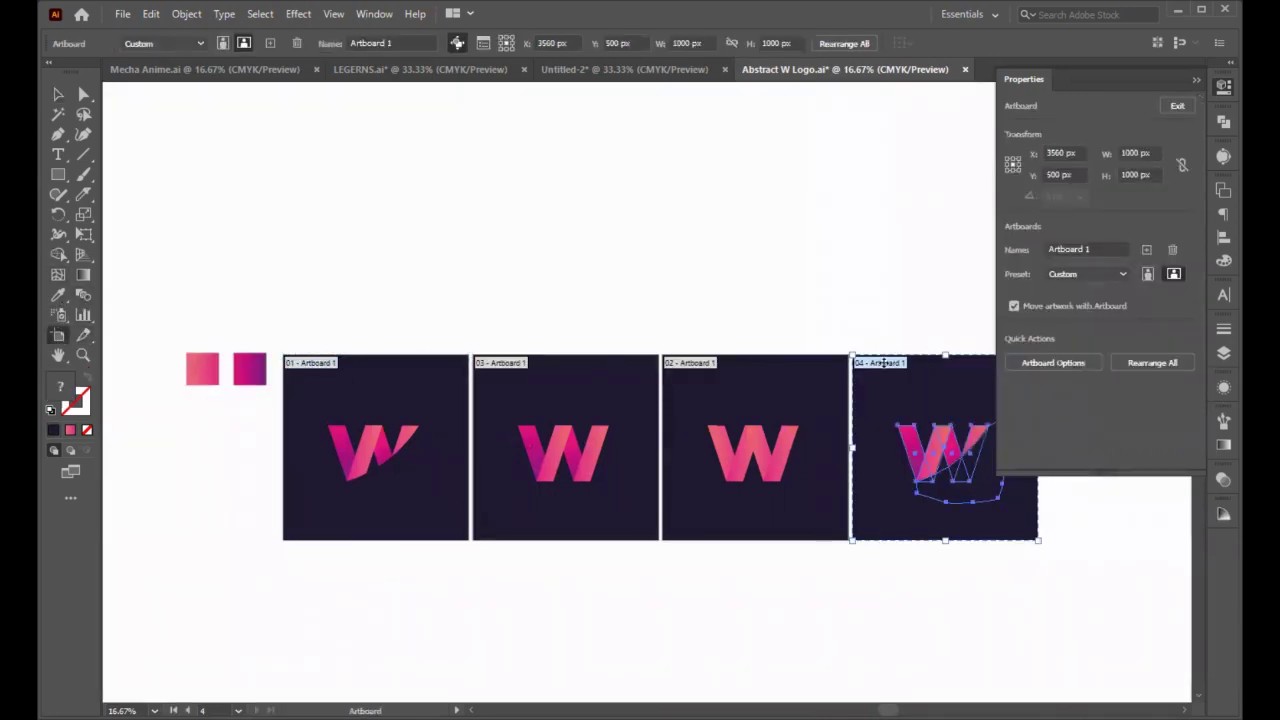
# Step: Move the duplicated artboard directly below the first artboard and align the right edges of both
pyautogui.moveTo(866, 358); pyautogui.dragTo(309, 553)
pyautogui.keyDown('shift'); pyautogui.click(307, 369); pyautogui.keyUp('shift')
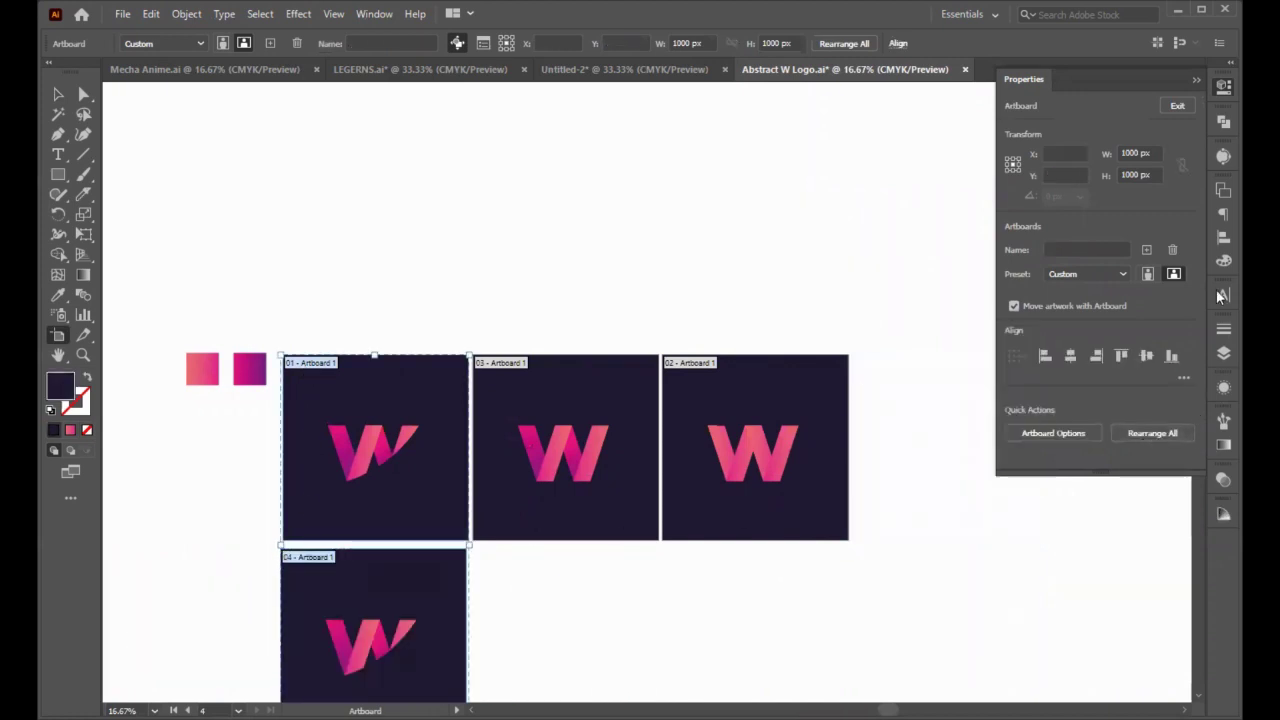
pyautogui.click(1096, 356)
pyautogui.click(222, 519)
pyautogui.hscroll(-2, 350, 500)
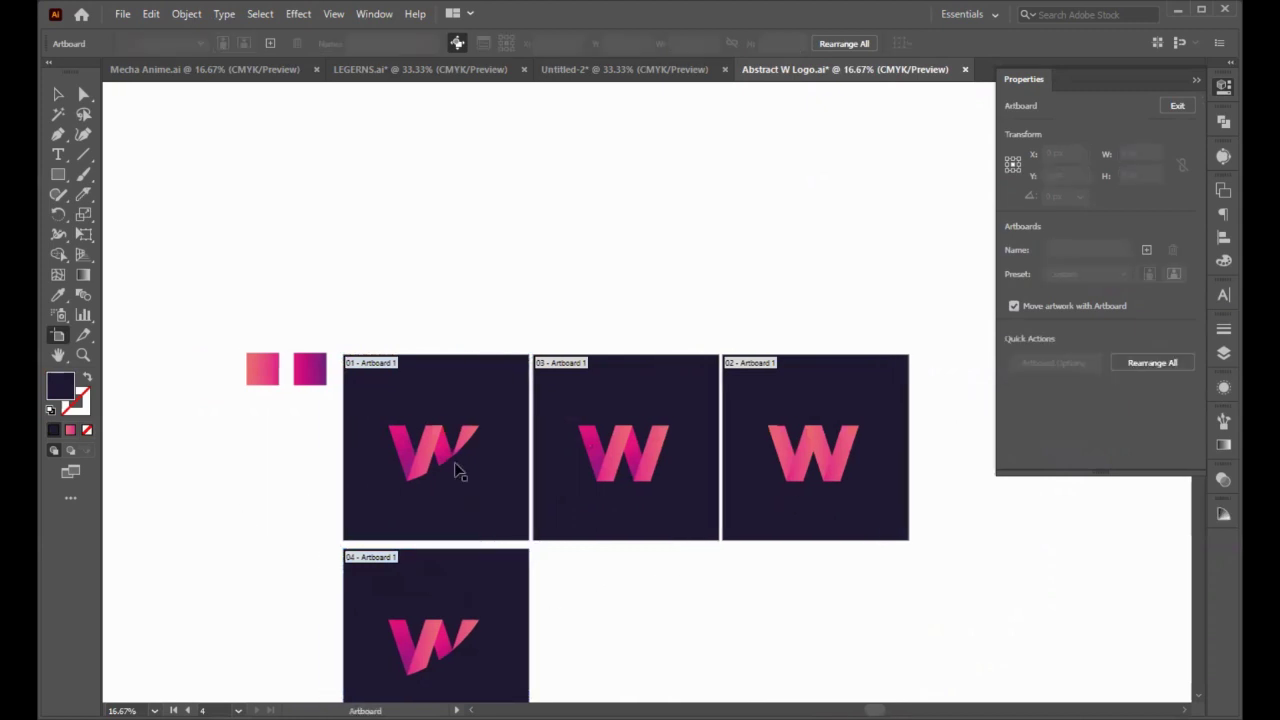
# Step: Select the second, third and fourth bars of the first artboard's W, excluding the background, and duplicate them in place
pyautogui.click(57, 92)
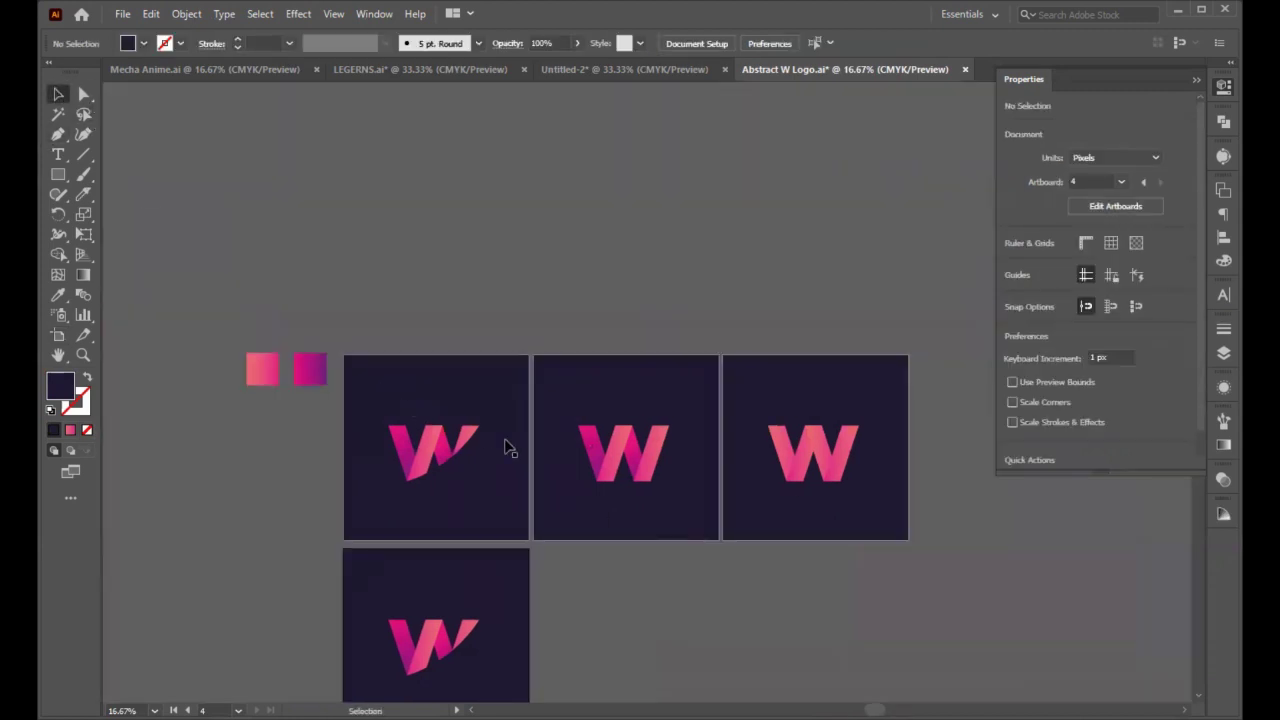
pyautogui.scroll(3, 580, 460)
pyautogui.scroll(2, 182, 437)
pyautogui.hscroll(-6, 208, 471)
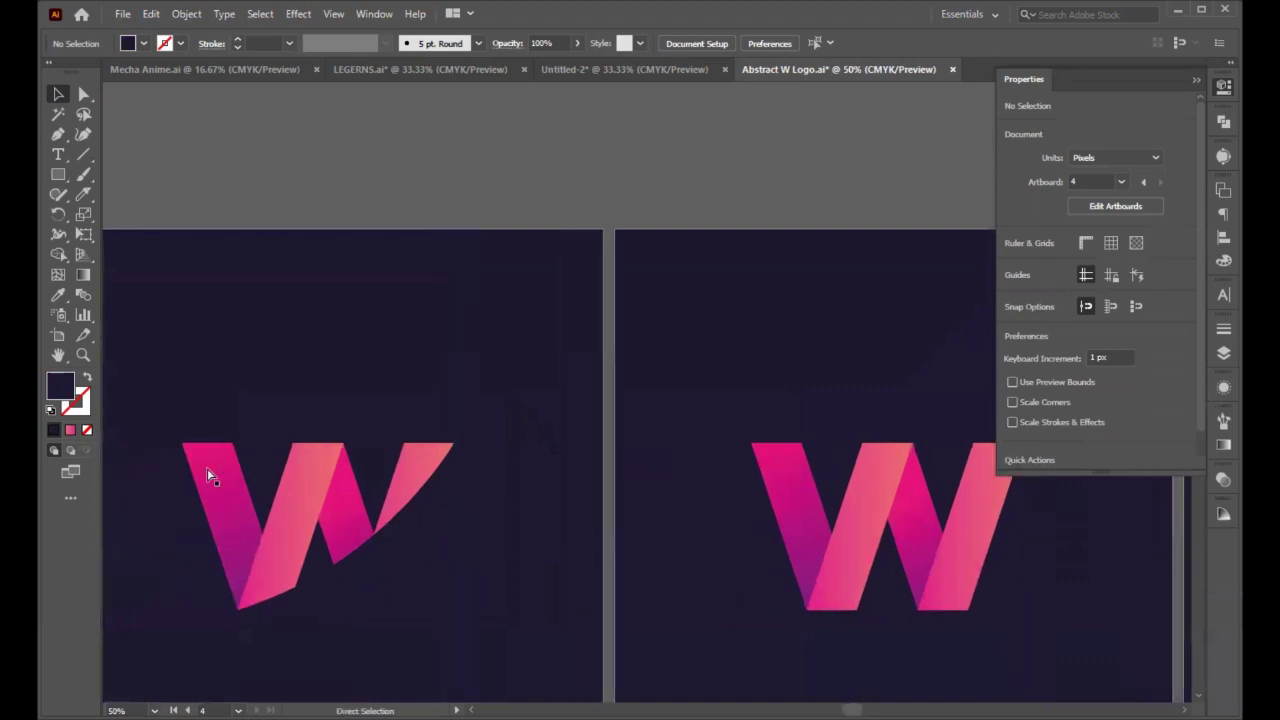
pyautogui.scroll(-4, 211, 474)
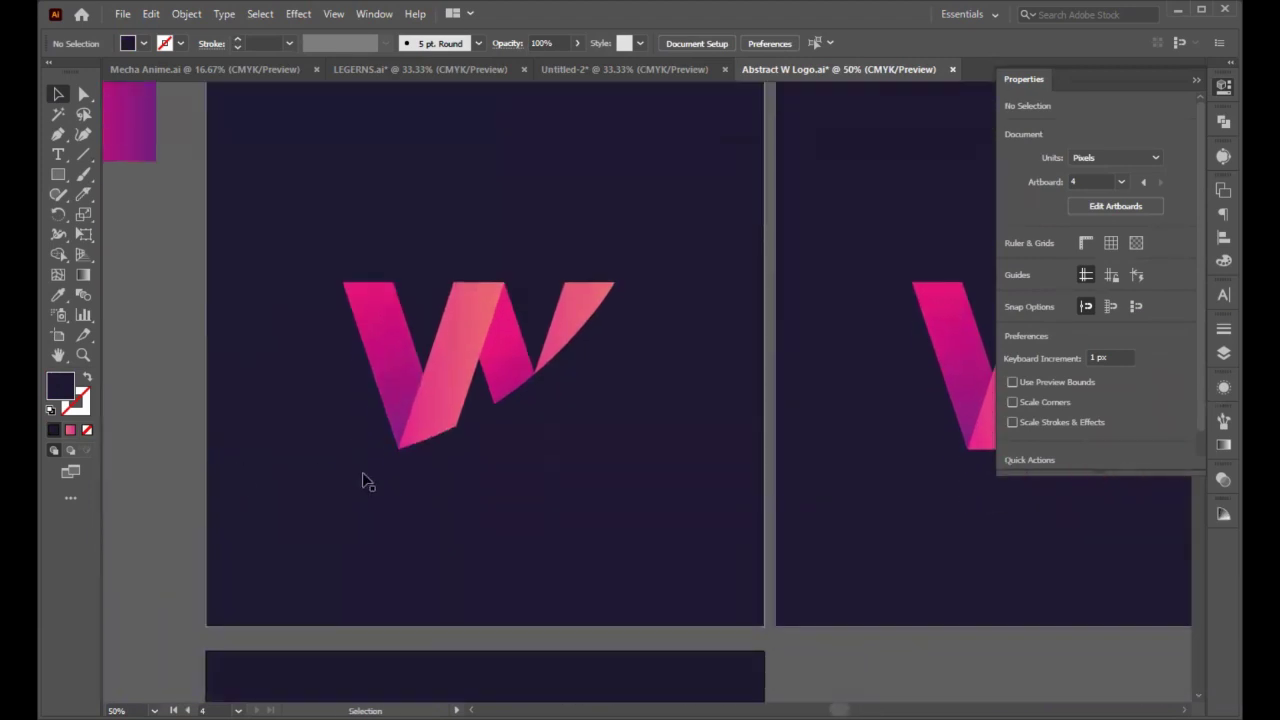
pyautogui.click(562, 316)
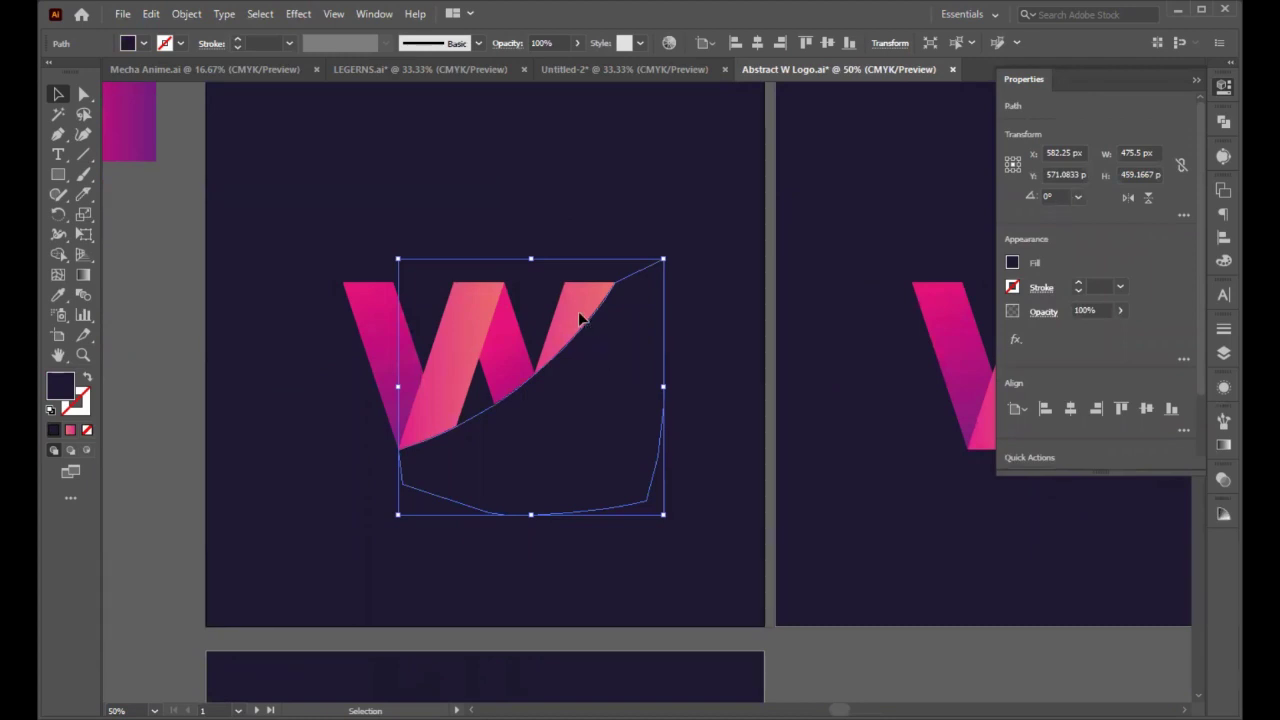
pyautogui.click(583, 320)
pyautogui.press('a')
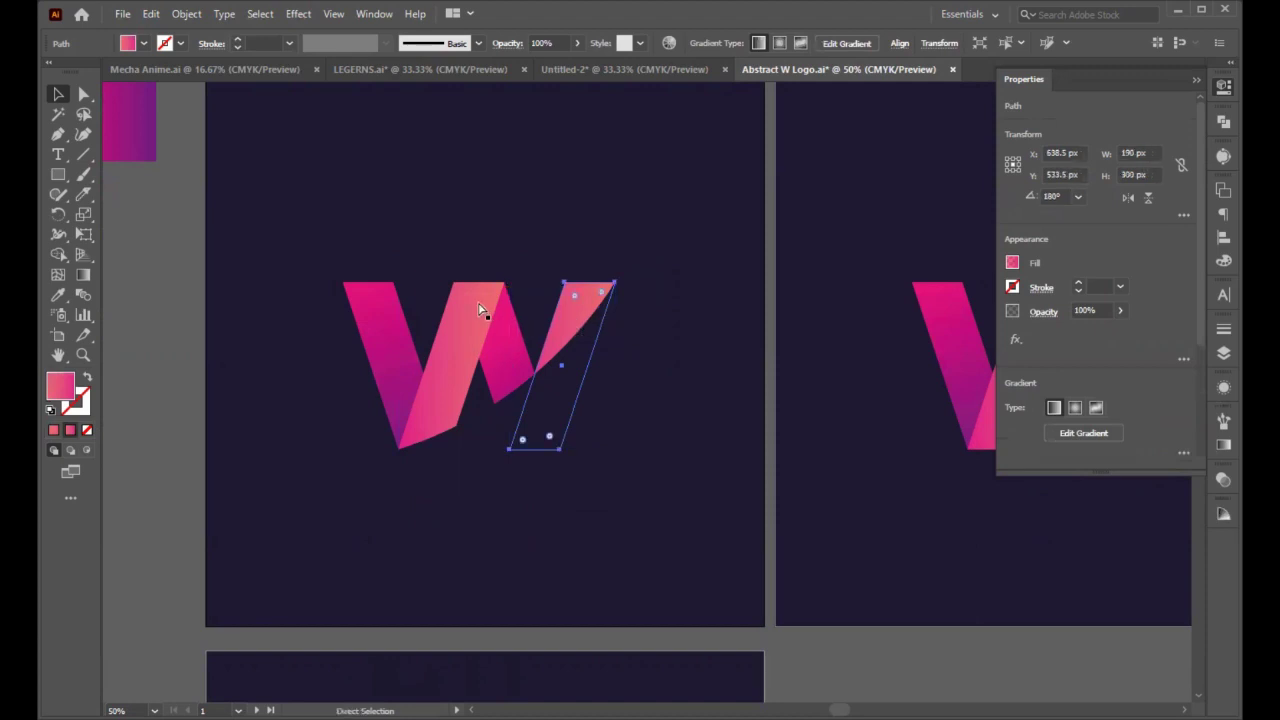
pyautogui.click(453, 358)
pyautogui.click(537, 331)
pyautogui.press('v')
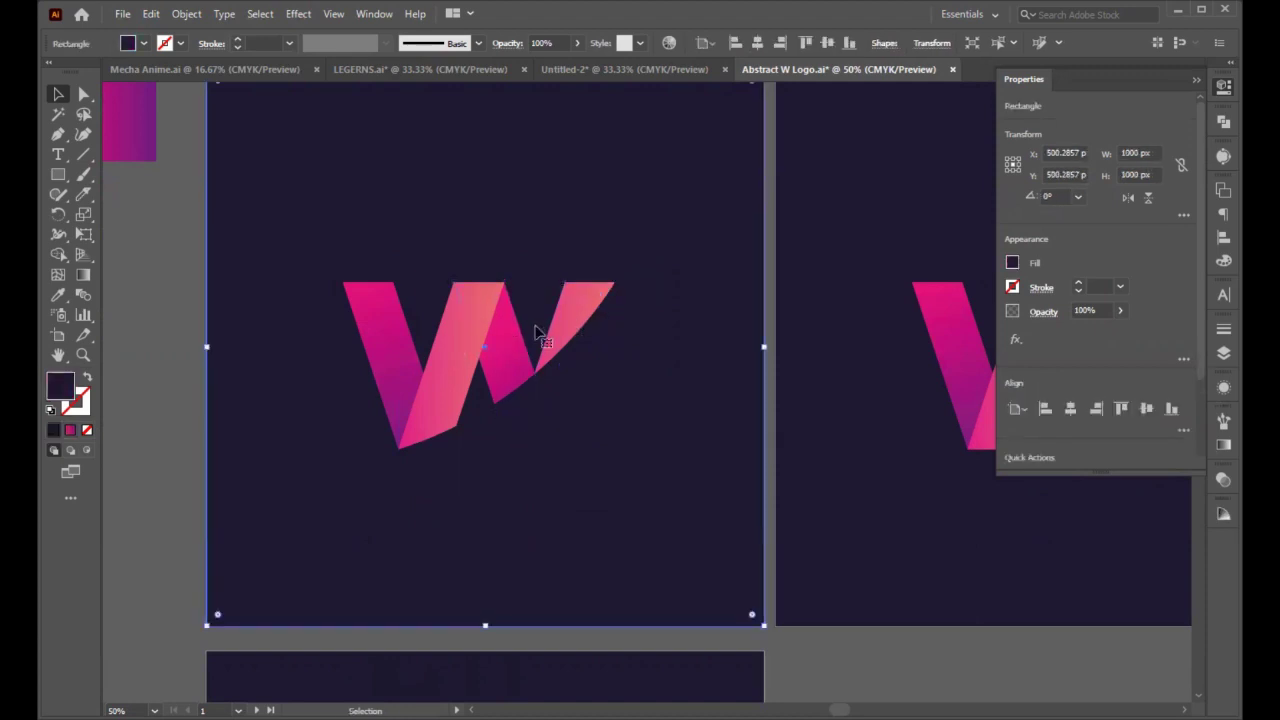
pyautogui.keyDown('shift'); pyautogui.click(499, 336); pyautogui.keyUp('shift')
pyautogui.keyDown('shift'); pyautogui.click(500, 337); pyautogui.keyUp('shift')
pyautogui.keyDown('shift'); pyautogui.click(570, 322); pyautogui.keyUp('shift')
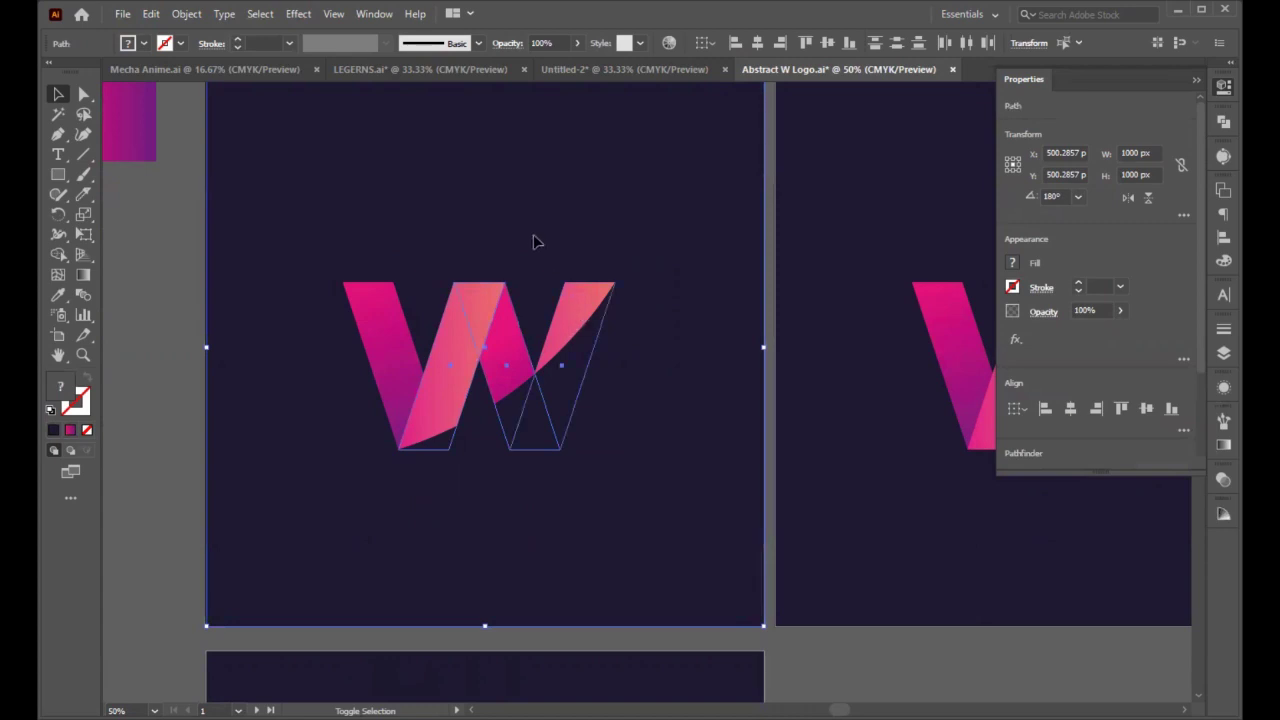
pyautogui.keyDown('shift'); pyautogui.click(532, 235); pyautogui.keyUp('shift')
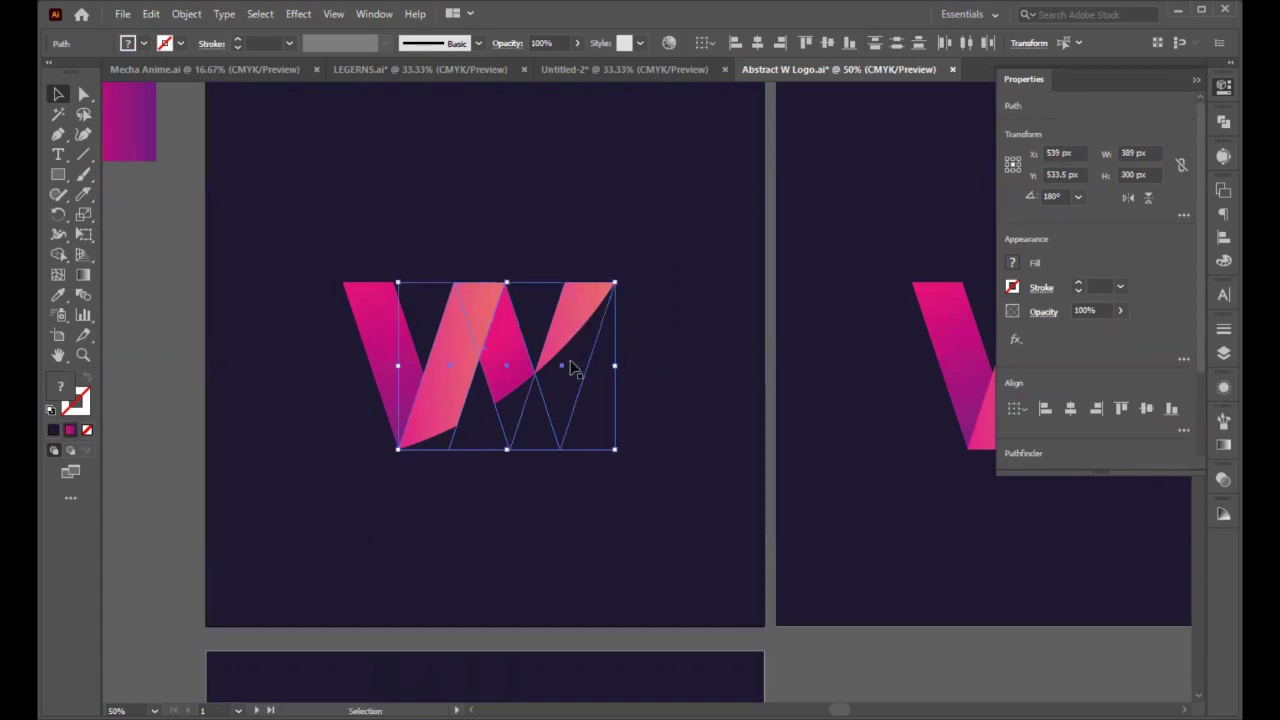
pyautogui.press('a')
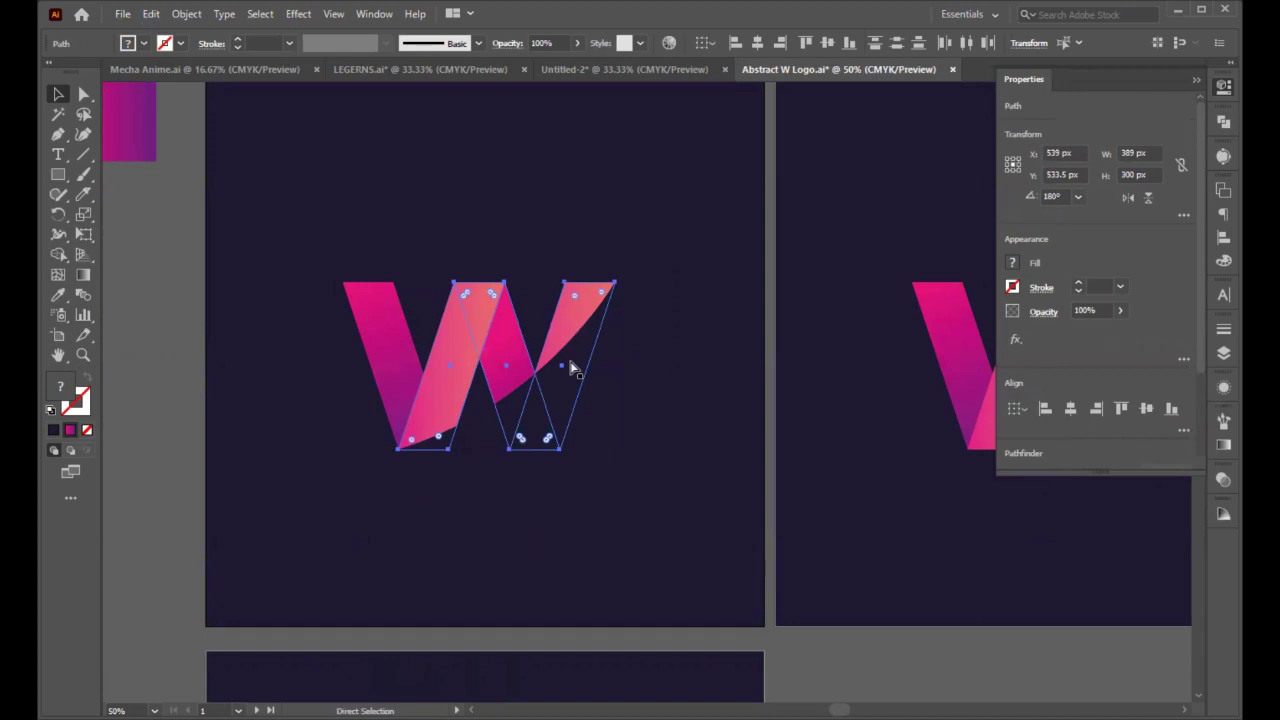
pyautogui.press('v')
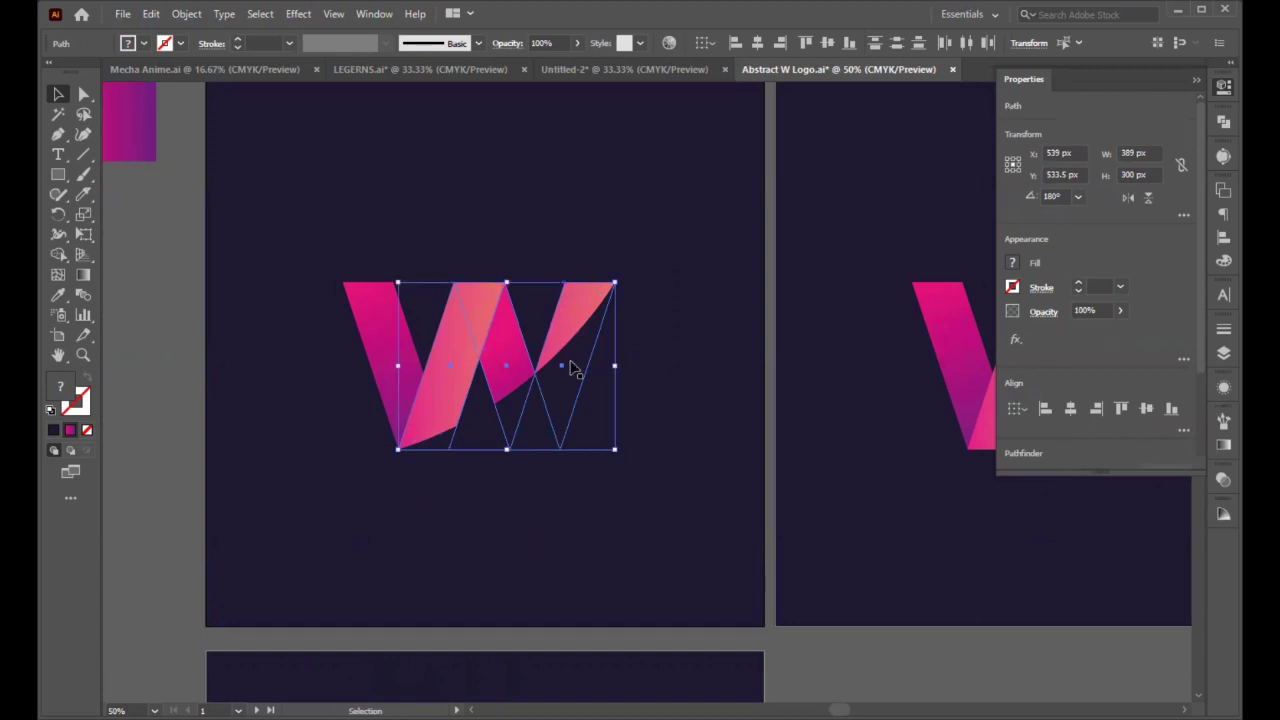
# Step: Copy the curved cut-off shape and intersect it with the duplicate of the W's last bar using Pathfinder
pyautogui.click(588, 426)
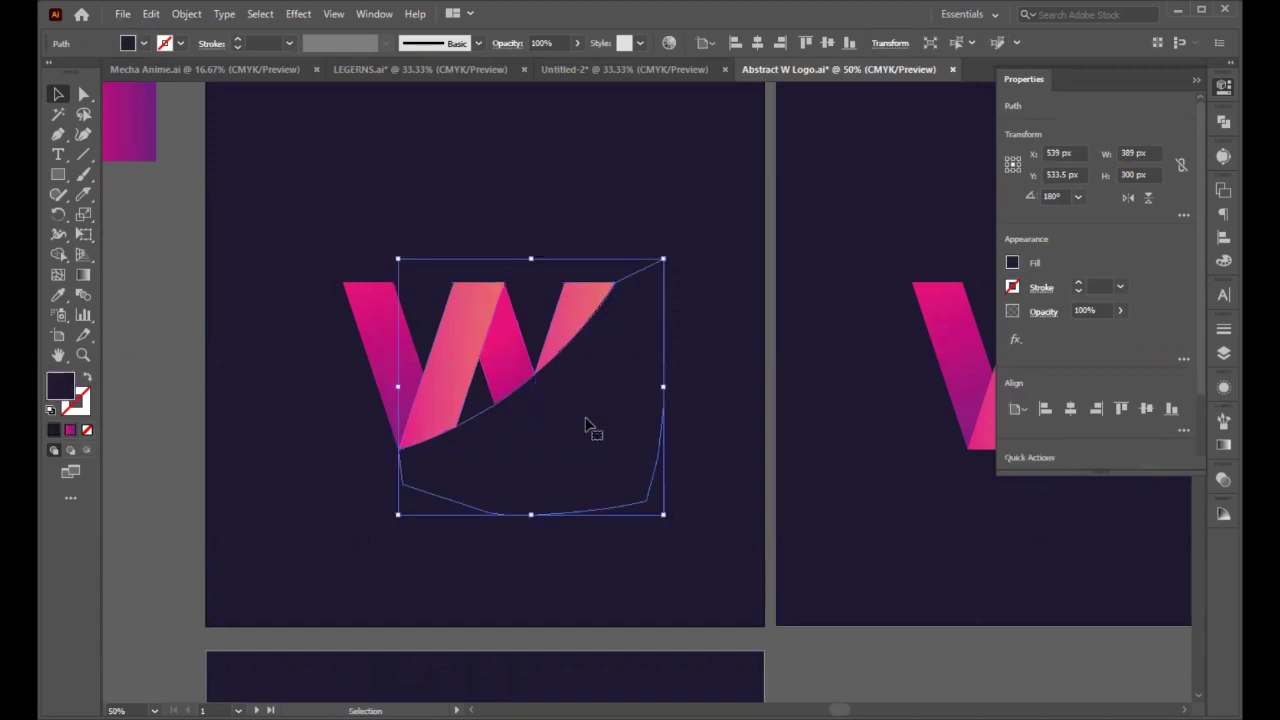
pyautogui.press('a')
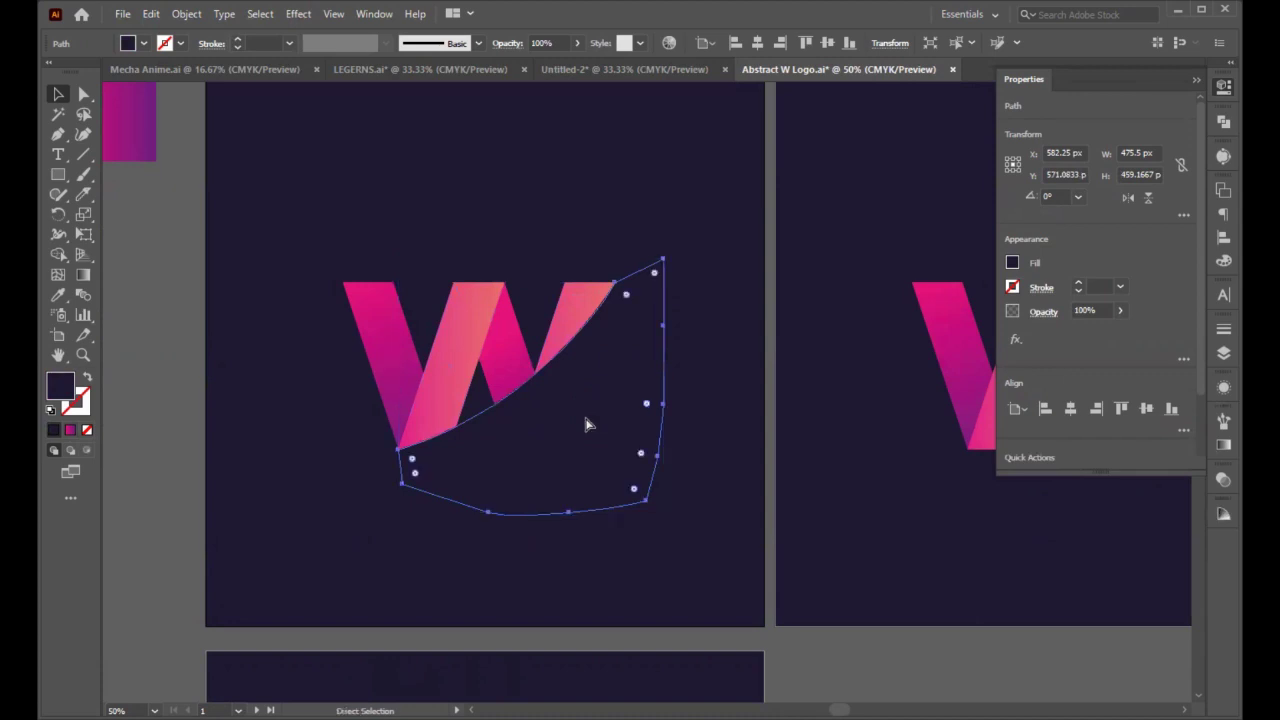
pyautogui.press('v')
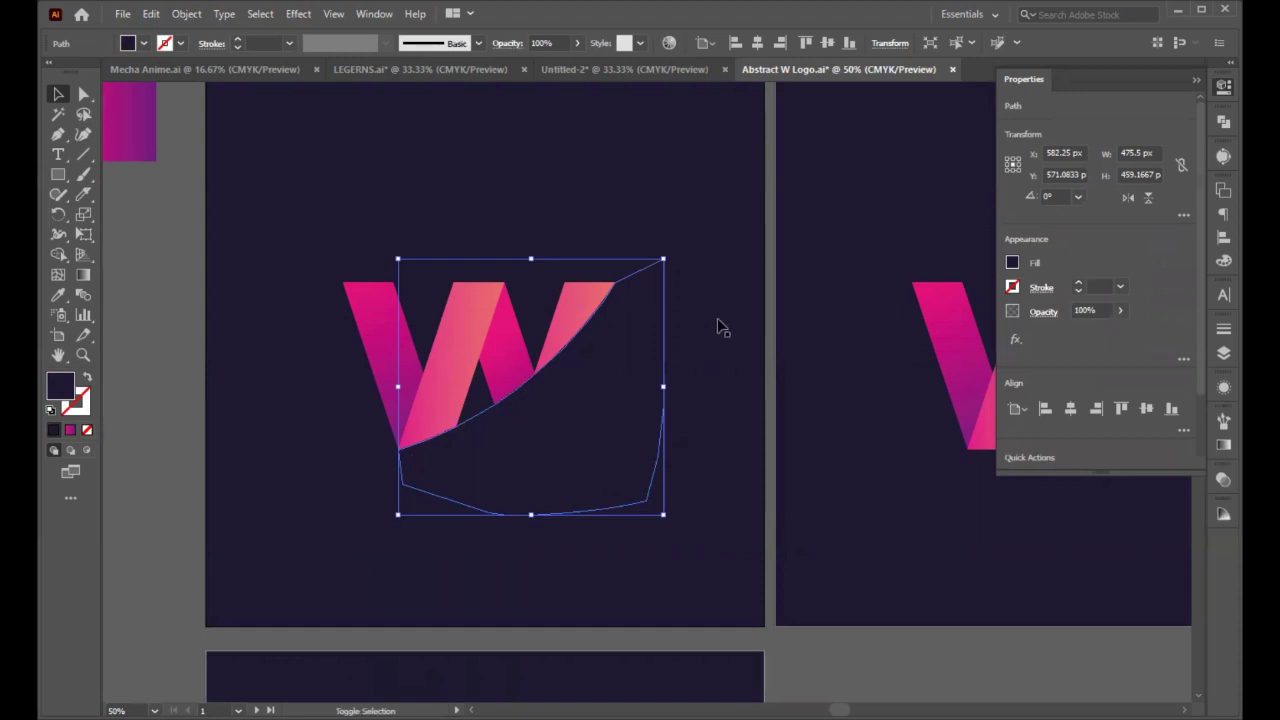
pyautogui.hotkey('ctrl', 'alt', '3')
pyautogui.click(1222, 122)
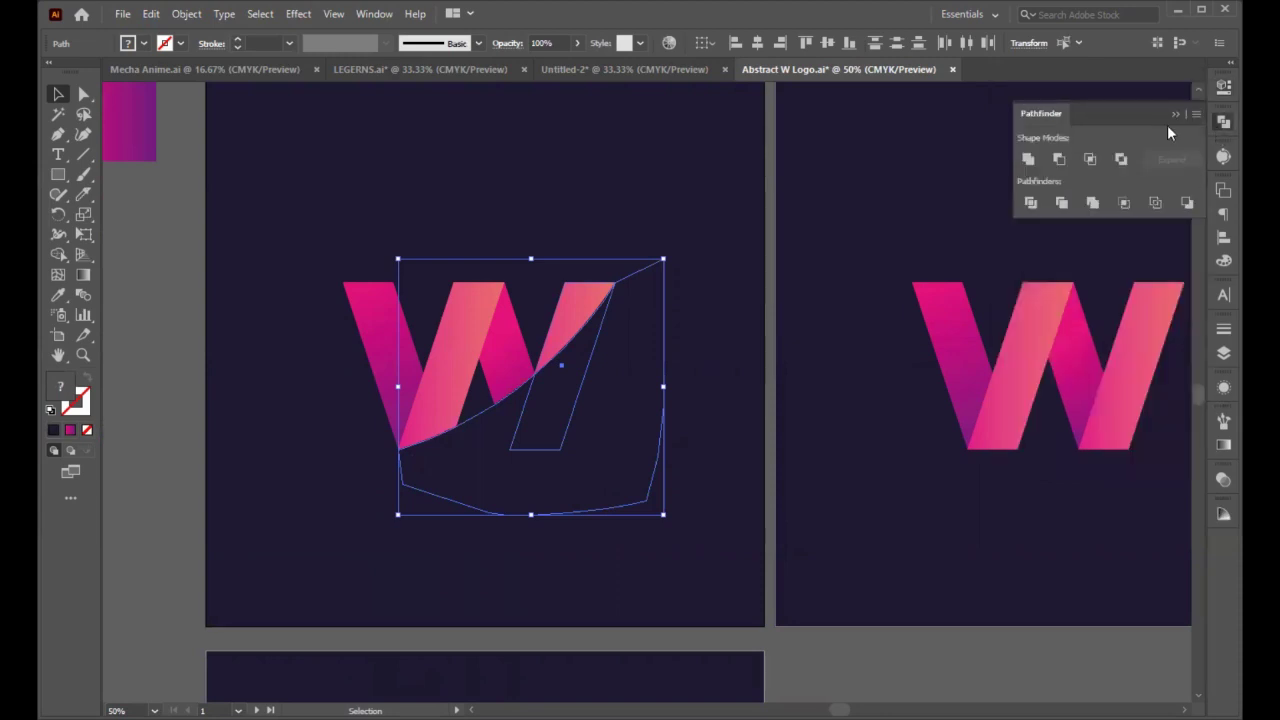
pyautogui.click(1089, 160)
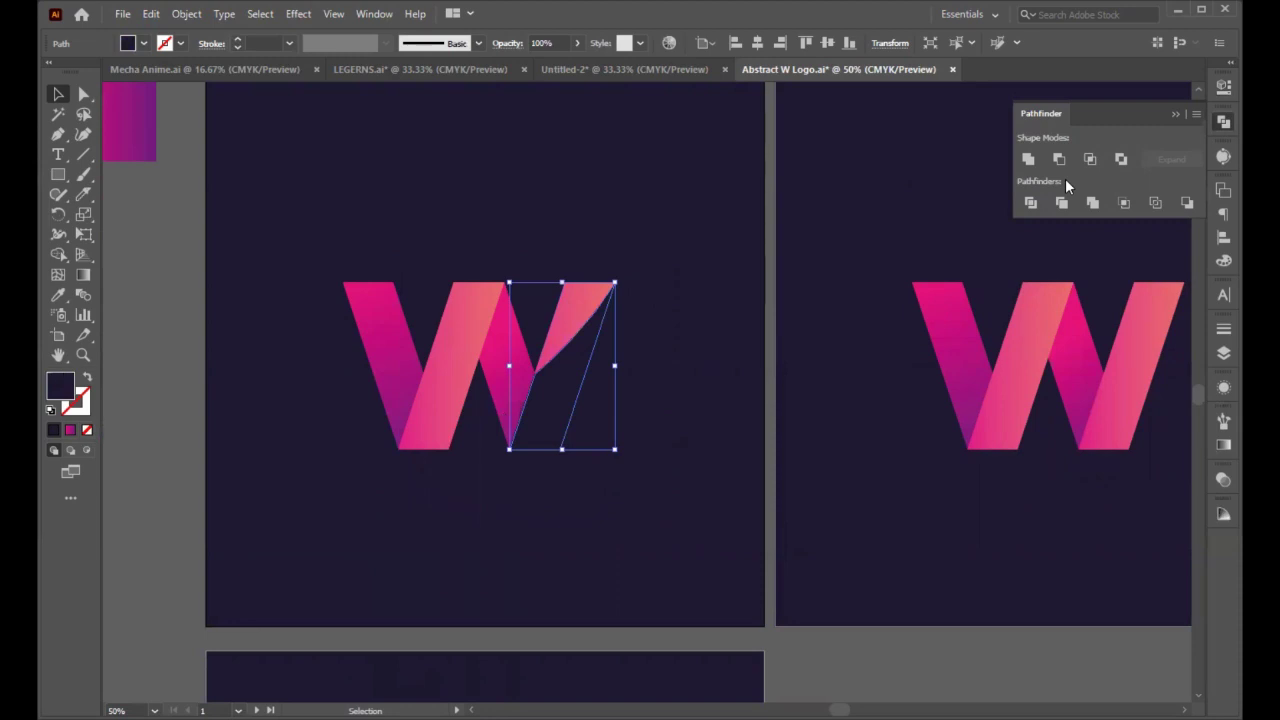
# Step: Paste the curved cut-off shape back in place and intersect it with the duplicate of the third bar
pyautogui.hotkey('ctrl', 'z')
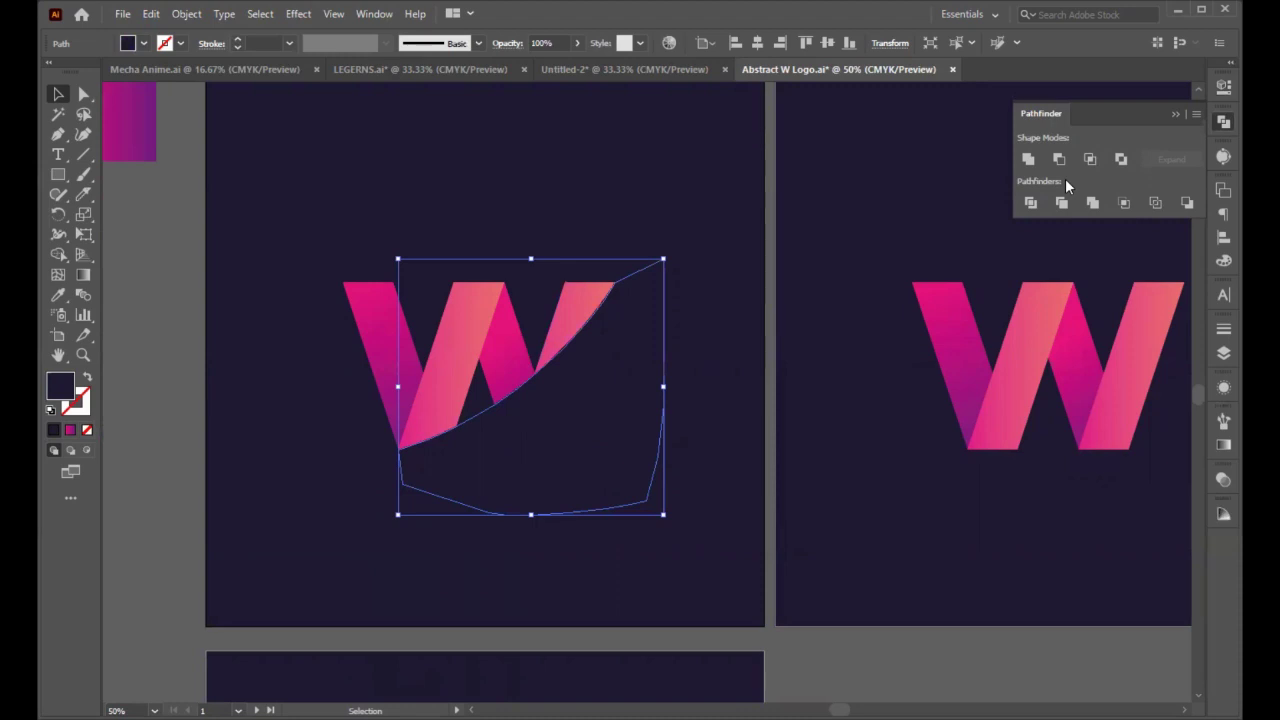
pyautogui.keyDown('shift'); pyautogui.click(498, 365); pyautogui.keyUp('shift')
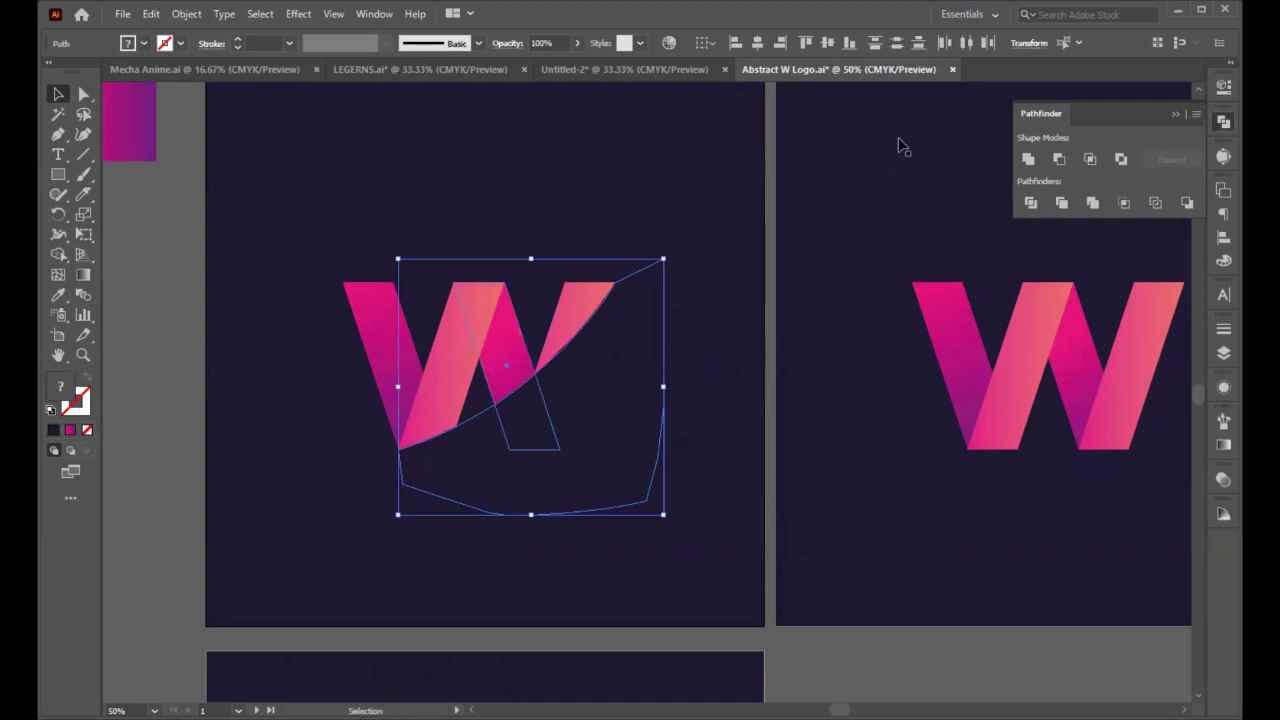
pyautogui.click(1092, 160)
# Step: Restore the curved cut-off shape once more, intersect it with the duplicate of the second bar, and deselect the result
pyautogui.click(593, 344)
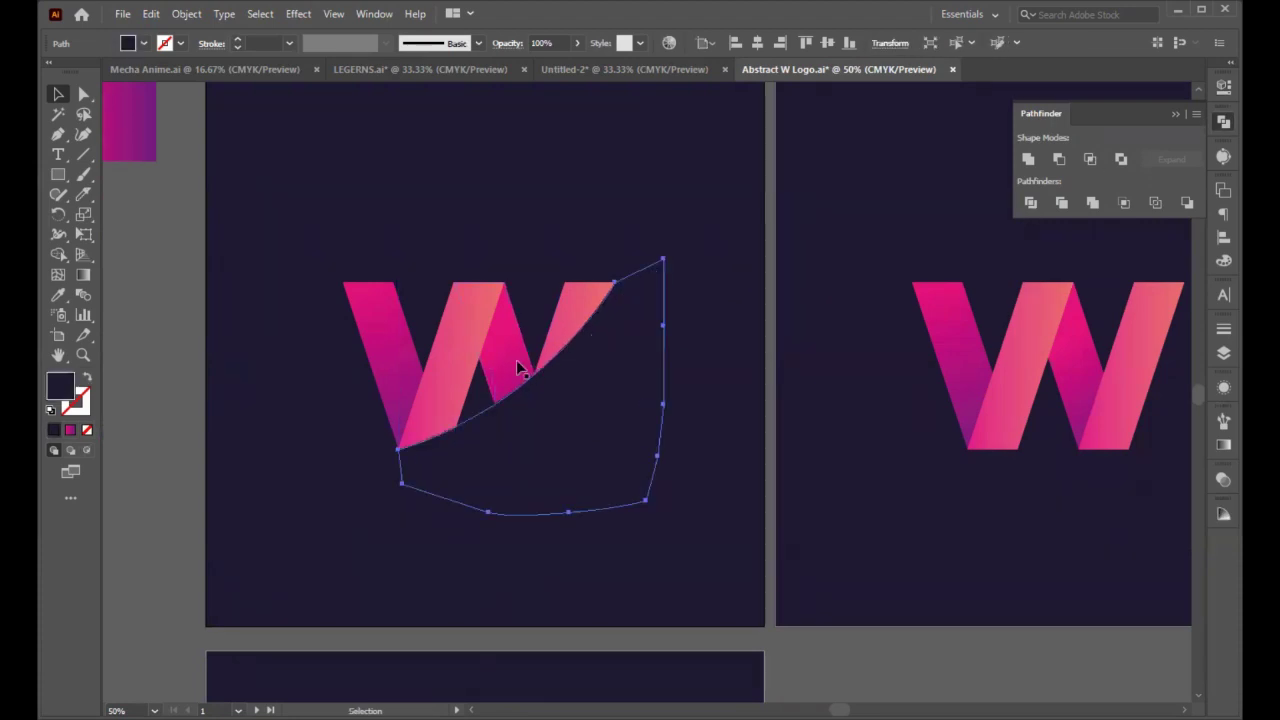
pyautogui.press('v')
pyautogui.keyDown('shift'); pyautogui.click(457, 363); pyautogui.keyUp('shift')
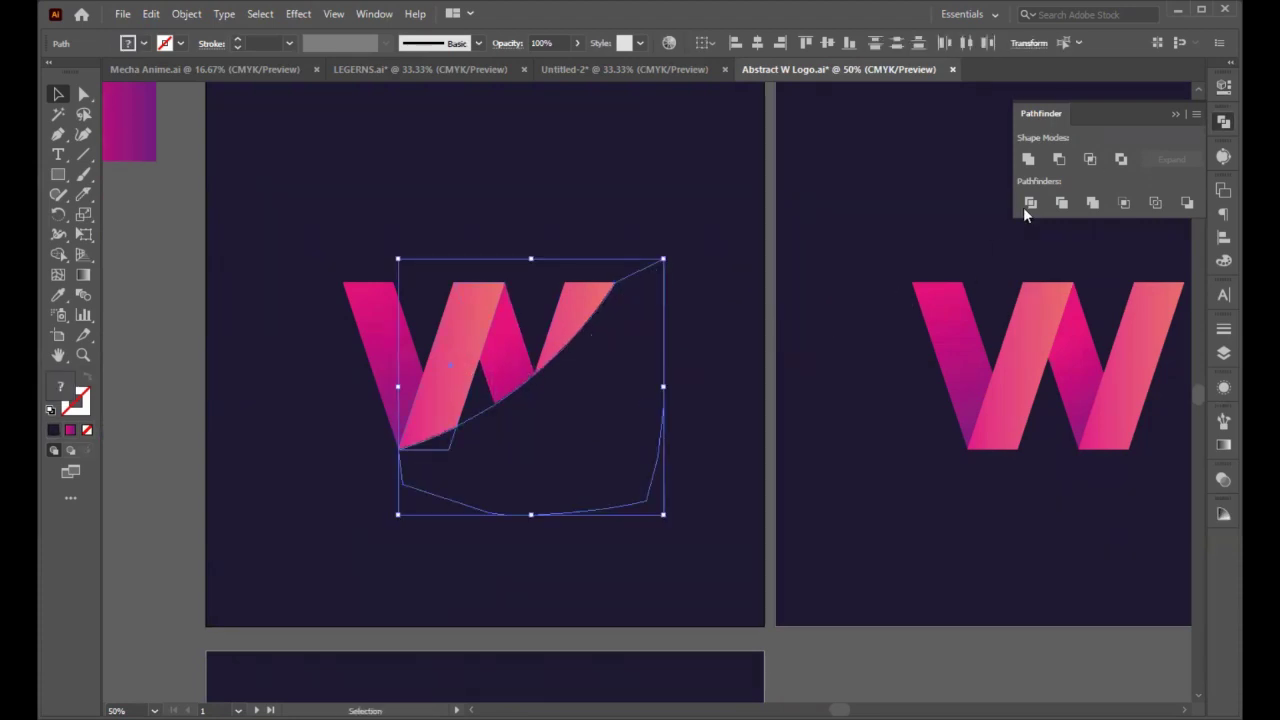
pyautogui.click(1086, 159)
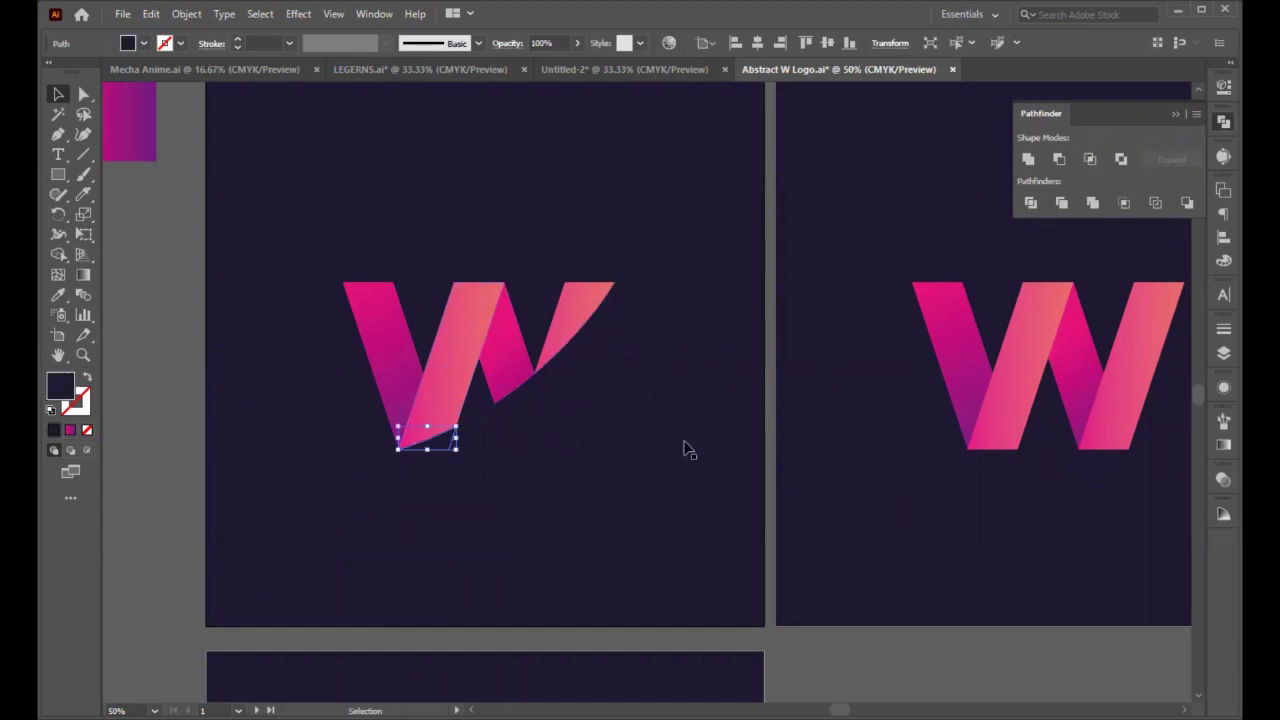
pyautogui.click(134, 276)
pyautogui.scroll(2, 449, 417)
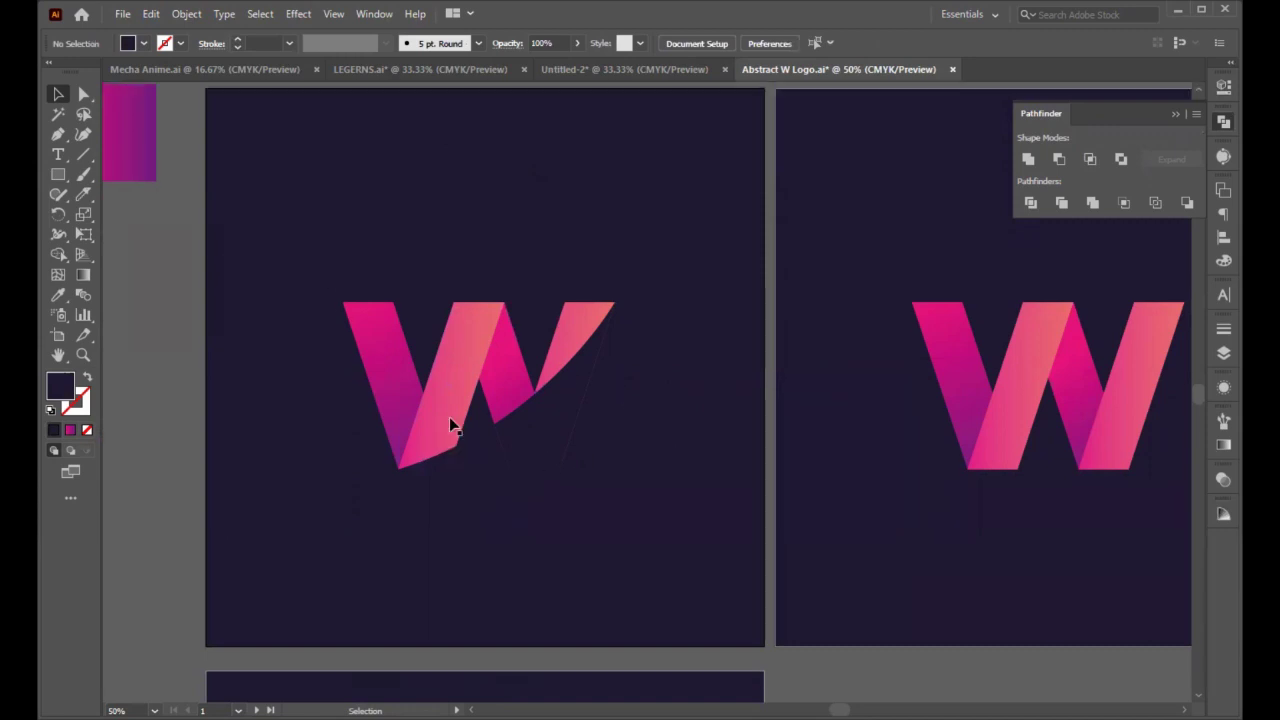
# Step: Shift the pink-to-purple swatch closer to the first artboard and sample its gradient onto the three pieces below the curve
pyautogui.click(558, 453)
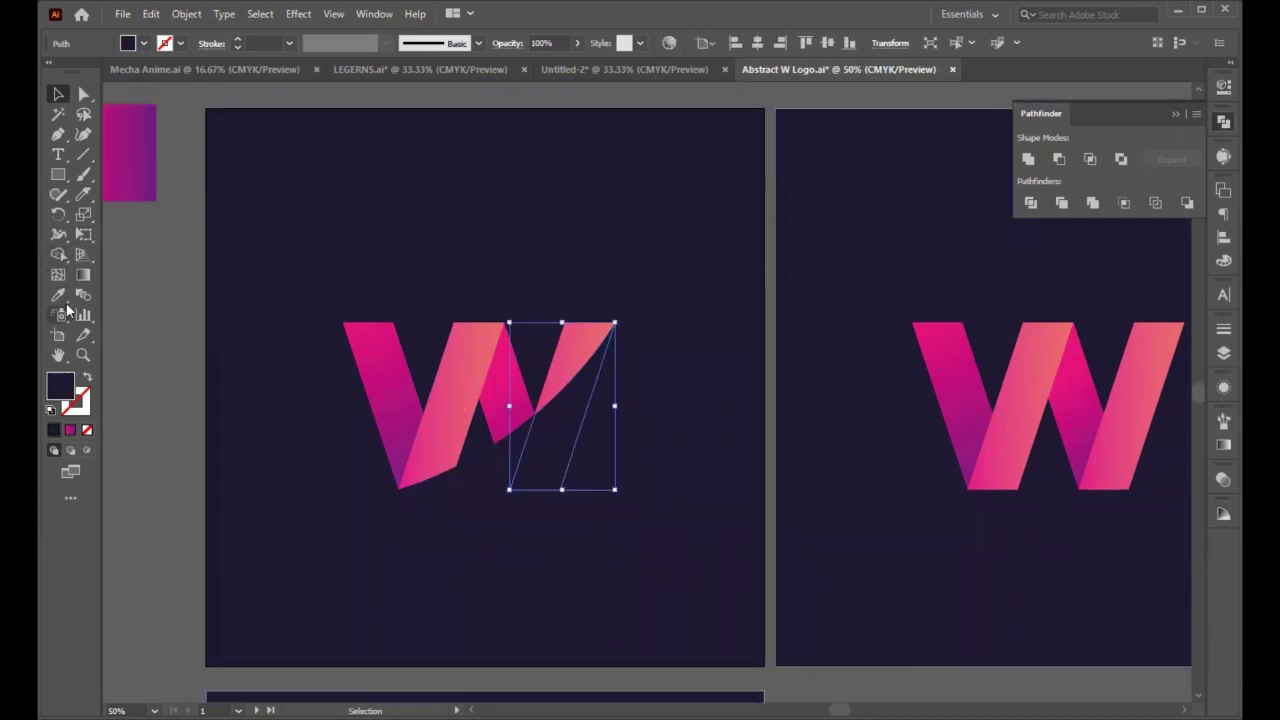
pyautogui.moveTo(131, 165); pyautogui.dragTo(173, 182)
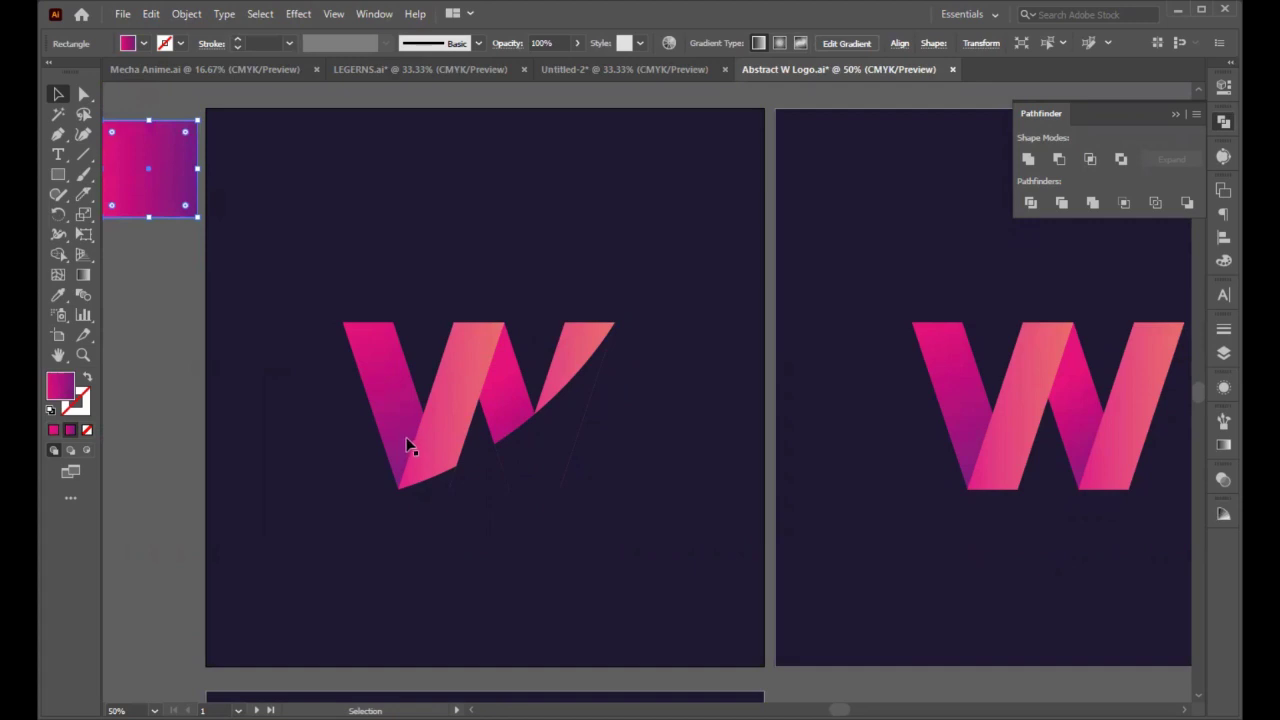
pyautogui.click(546, 462)
pyautogui.keyDown('shift'); pyautogui.click(576, 400); pyautogui.keyUp('shift')
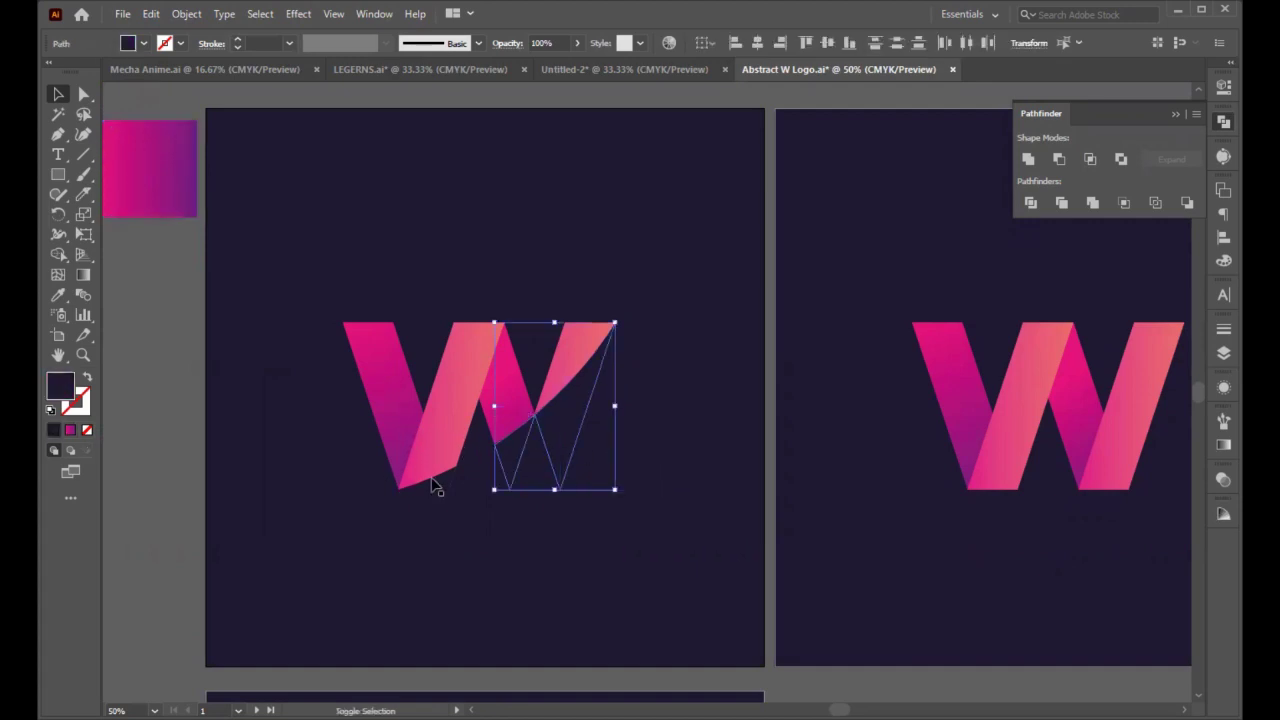
pyautogui.keyDown('shift'); pyautogui.click(433, 484); pyautogui.keyUp('shift')
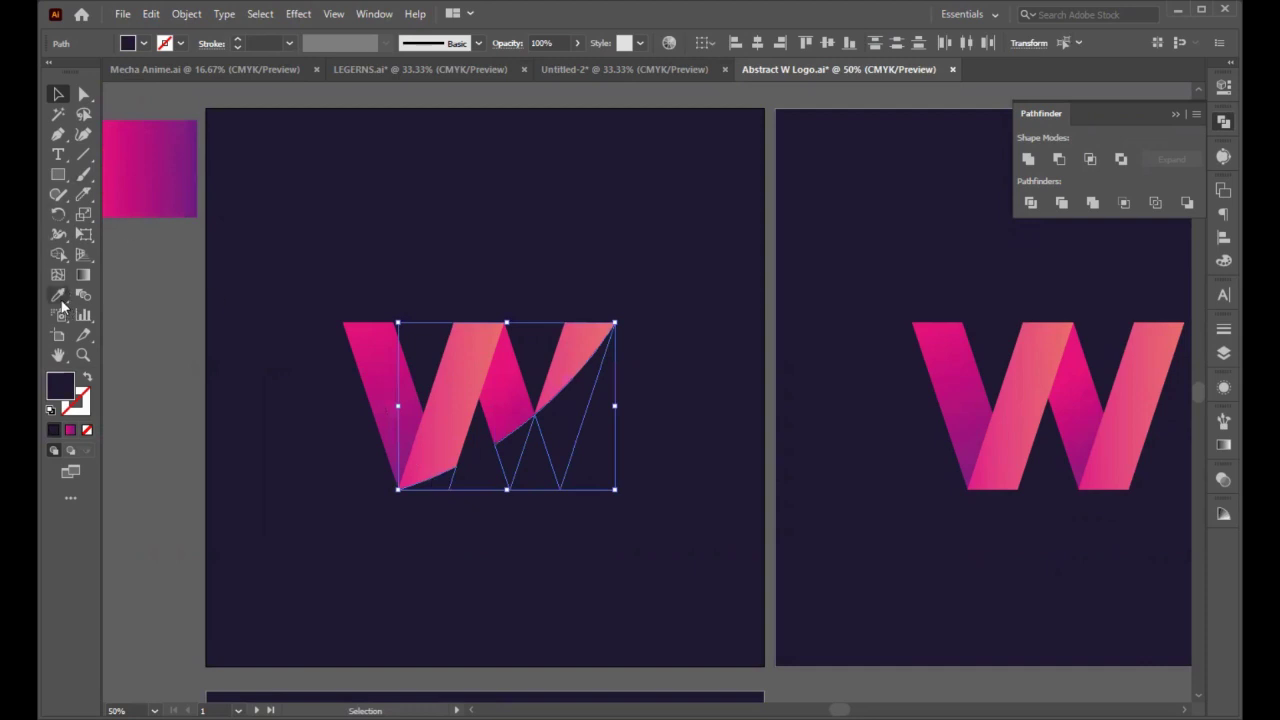
pyautogui.click(59, 298)
pyautogui.click(163, 165)
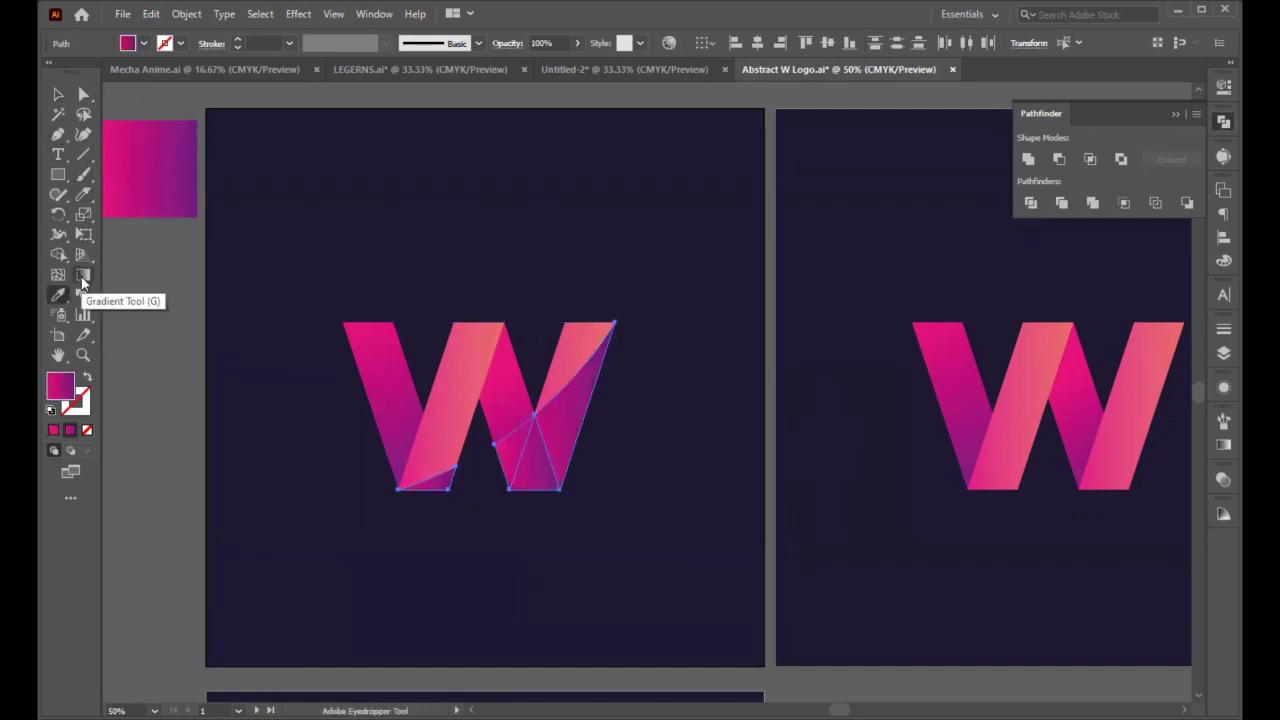
# Step: Angle the gradients of the three lower pieces diagonally from the W's upper right corner toward its lower left, and deselect them
pyautogui.click(82, 280)
pyautogui.moveTo(491, 349); pyautogui.dragTo(538, 505)
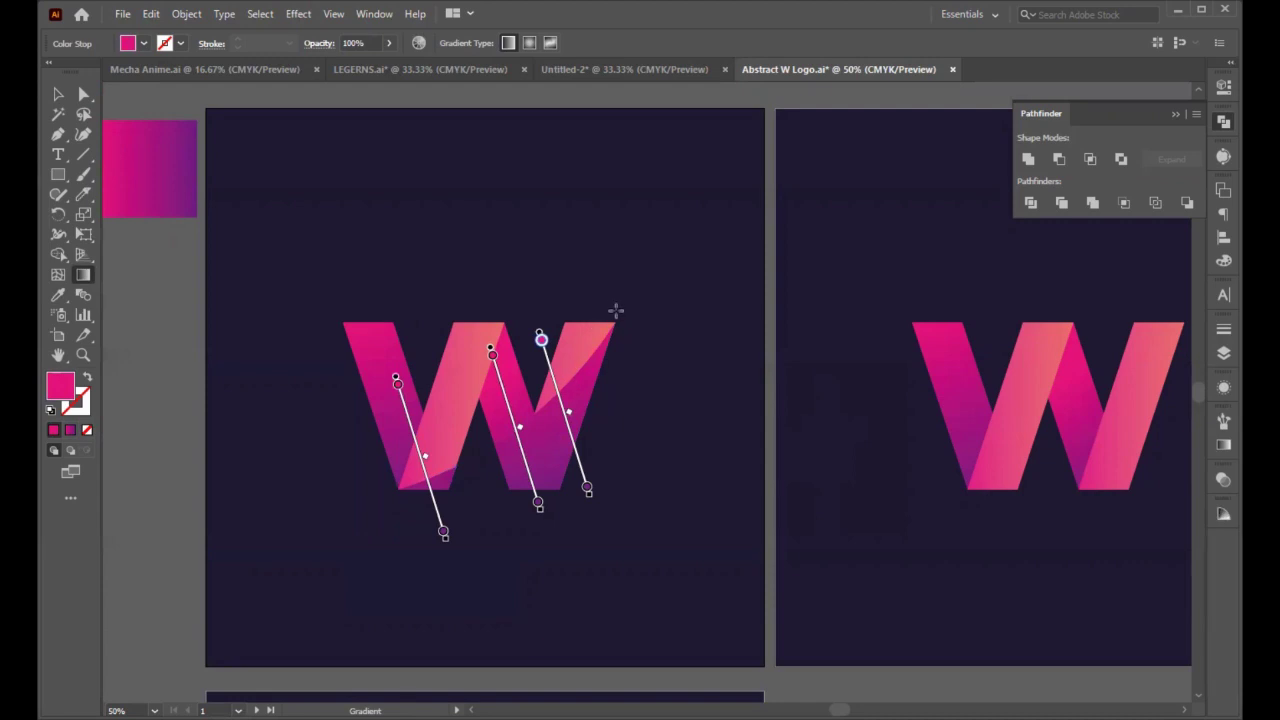
pyautogui.moveTo(620, 313)
pyautogui.mouseDown()
pyautogui.moveTo(560, 384)
pyautogui.moveTo(402, 504)
pyautogui.mouseUp()
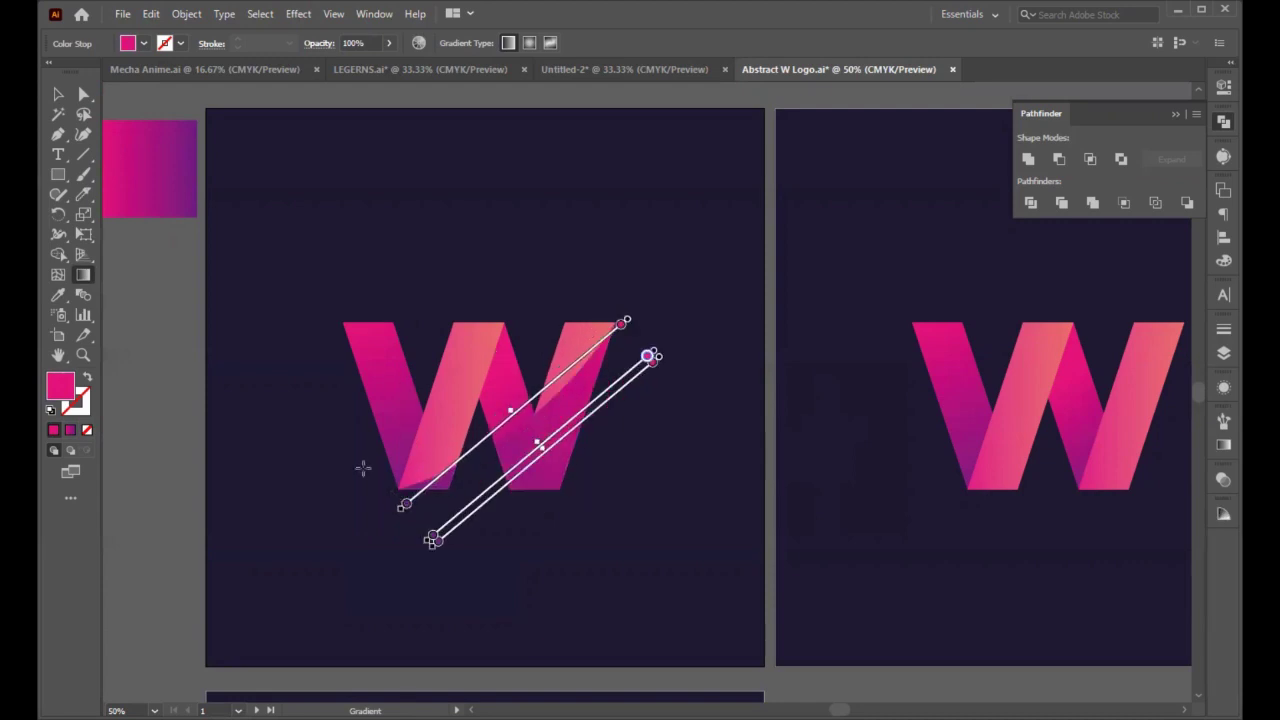
pyautogui.click(59, 96)
pyautogui.click(238, 390)
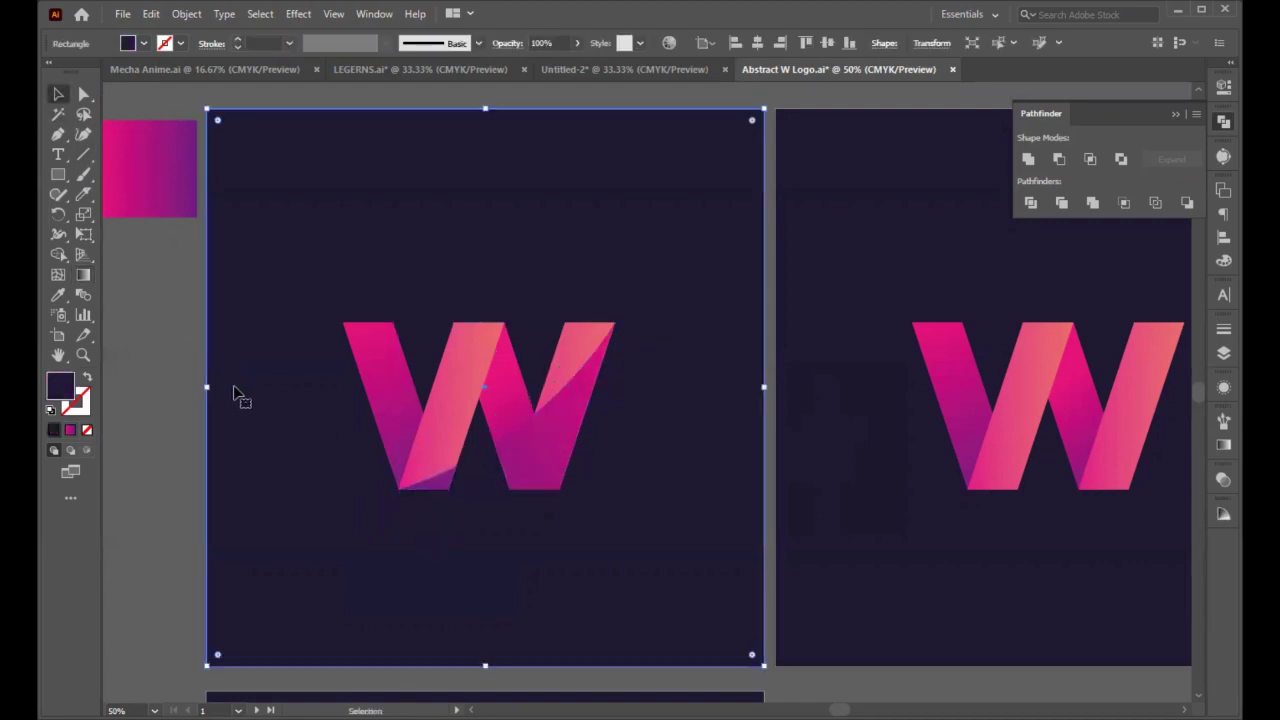
pyautogui.scroll(3, 631, 366)
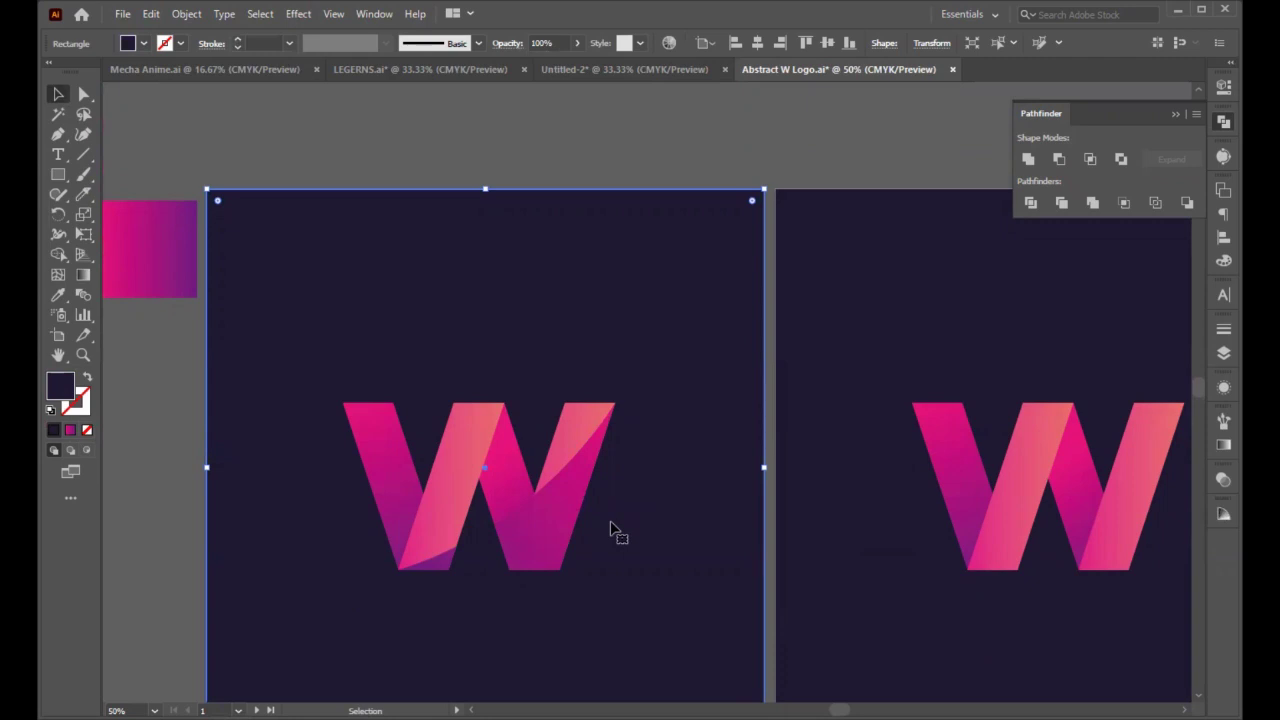
# Step: Reverse the third bar's gradient to start purple at its top, and move the pink stop up to about the curve
pyautogui.click(507, 477)
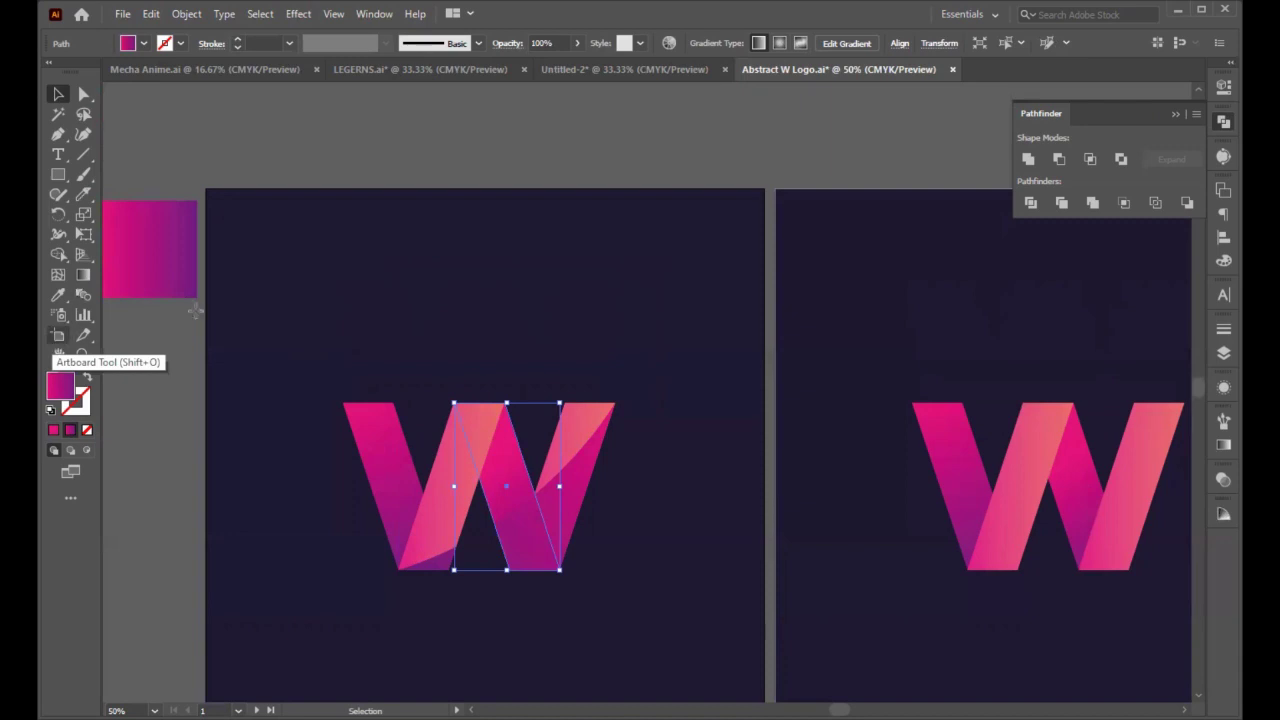
pyautogui.press('g')
pyautogui.moveTo(550, 577)
pyautogui.mouseDown()
pyautogui.moveTo(494, 509)
pyautogui.moveTo(483, 424)
pyautogui.mouseUp()
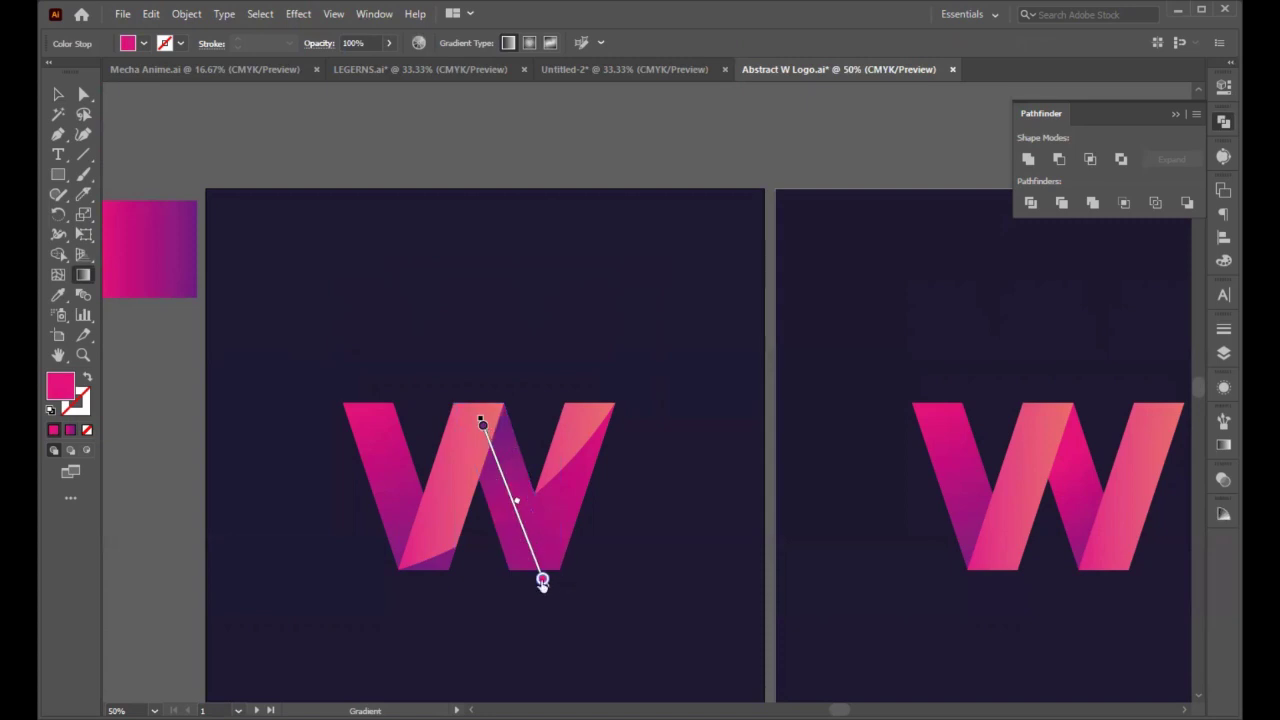
pyautogui.click(517, 516)
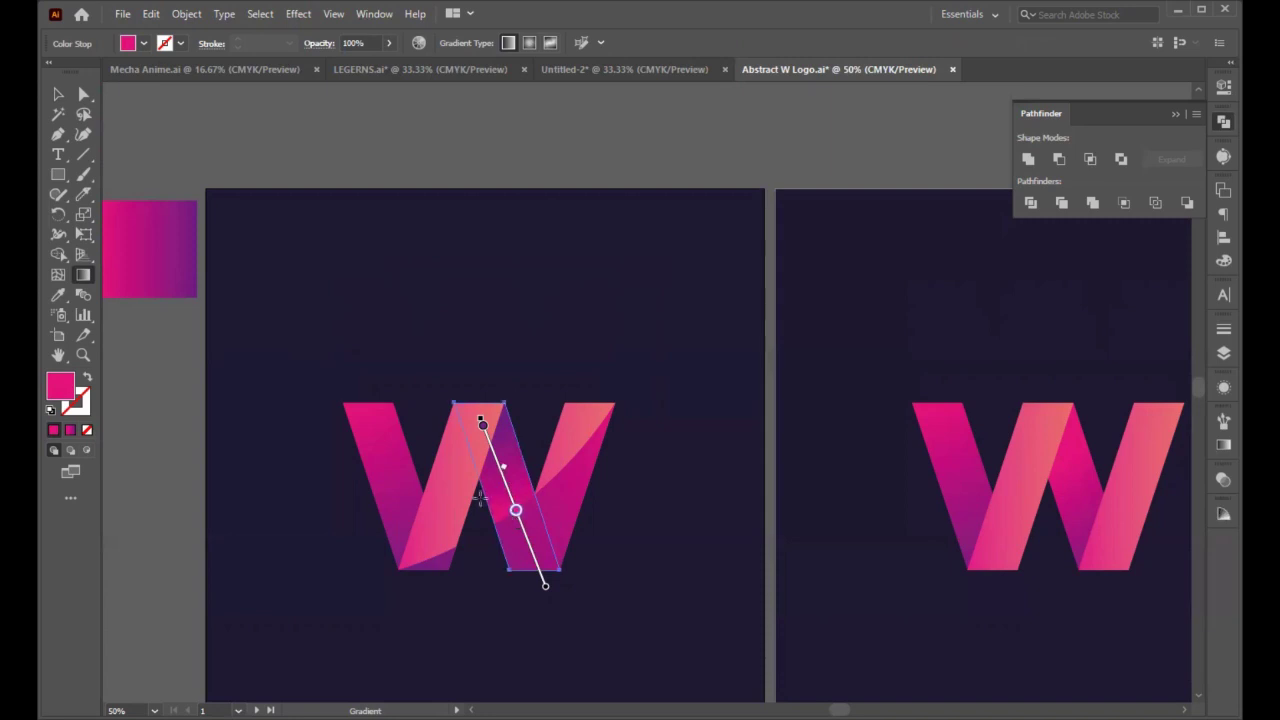
pyautogui.click(58, 94)
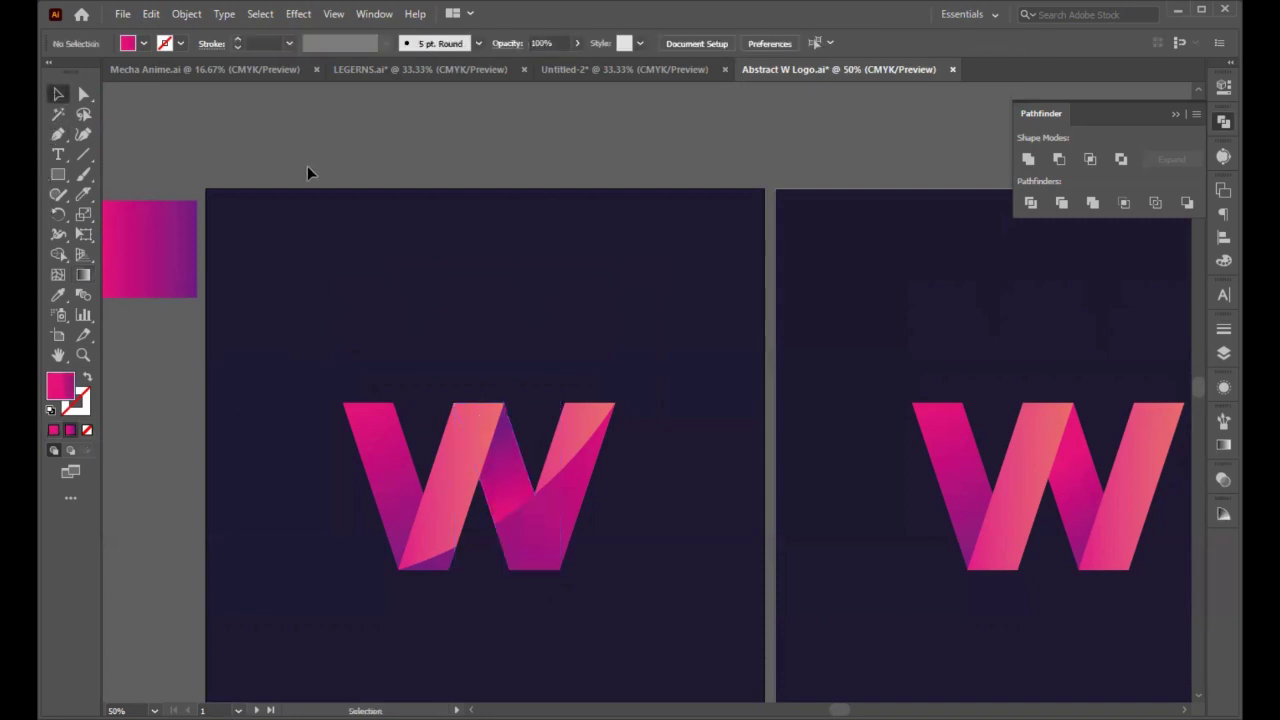
# Step: Set the opacity of the three lower pieces below the curve to 50% and deselect them
pyautogui.scroll(-4, 330, 190)
pyautogui.click(526, 443)
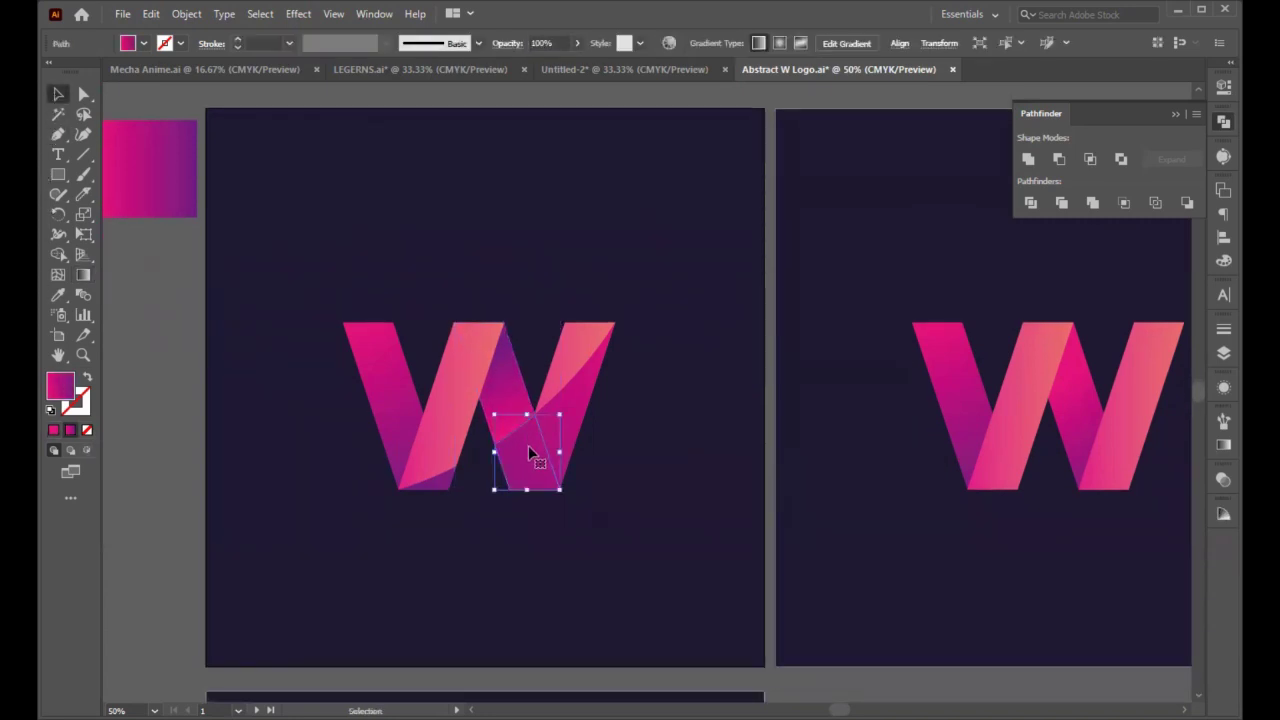
pyautogui.keyDown('shift'); pyautogui.click(575, 390); pyautogui.keyUp('shift')
pyautogui.keyDown('shift'); pyautogui.click(446, 494); pyautogui.keyUp('shift')
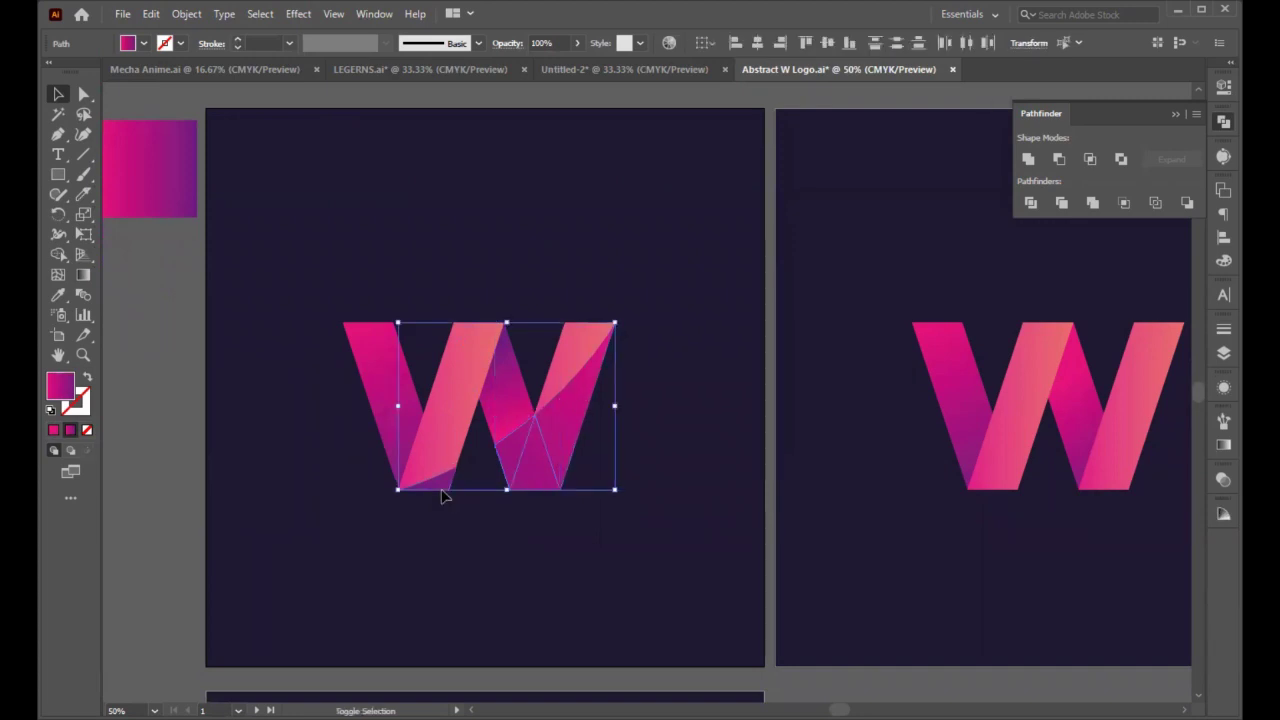
pyautogui.click(550, 42)
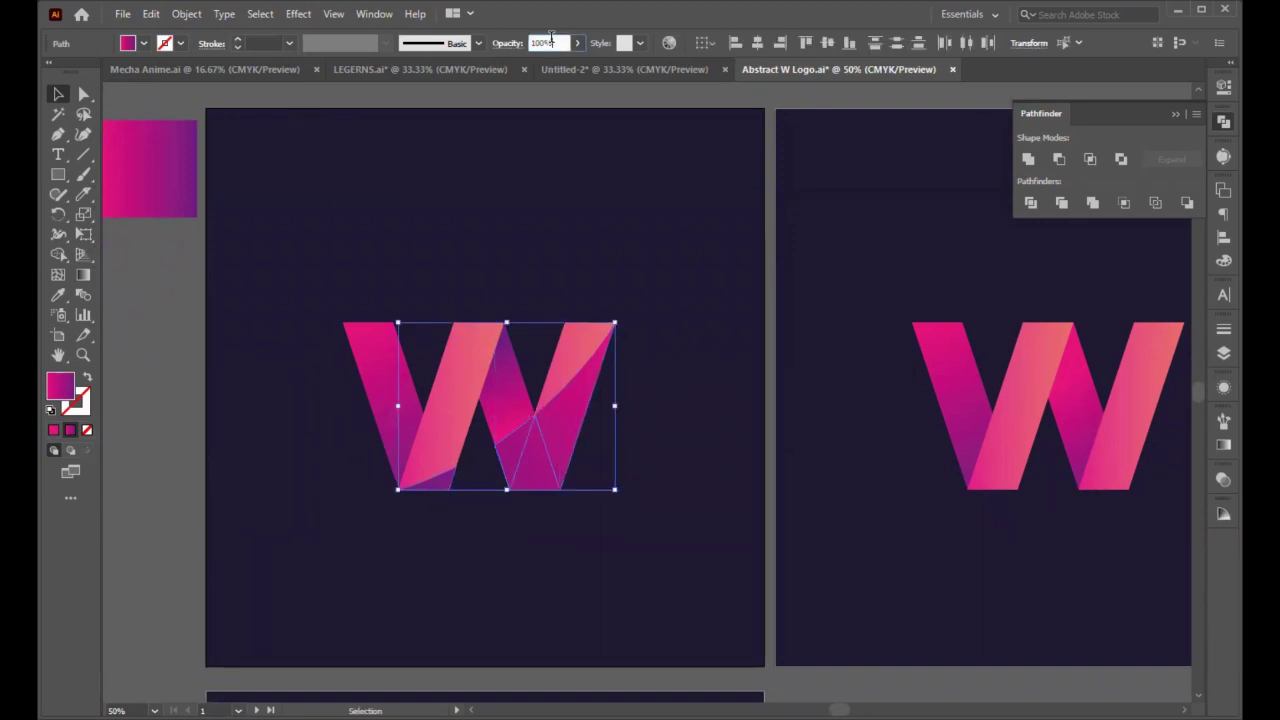
pyautogui.write('80')
pyautogui.press('Return')
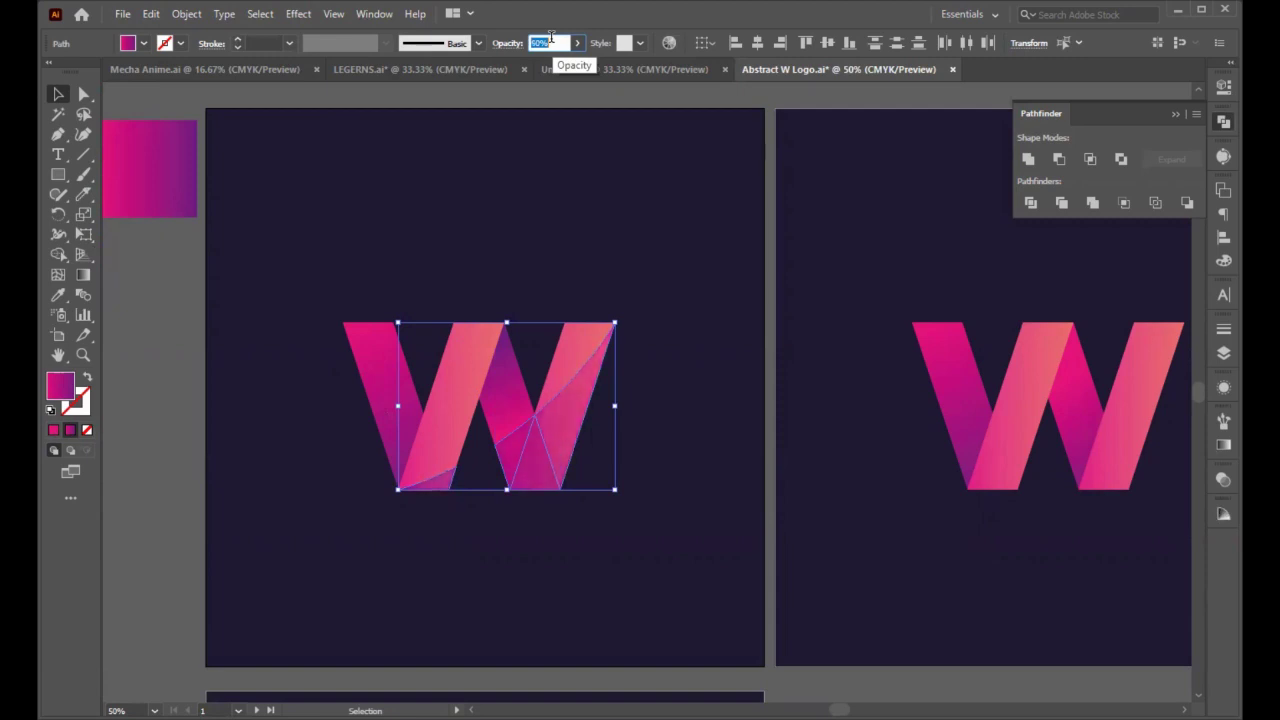
pyautogui.click(144, 348)
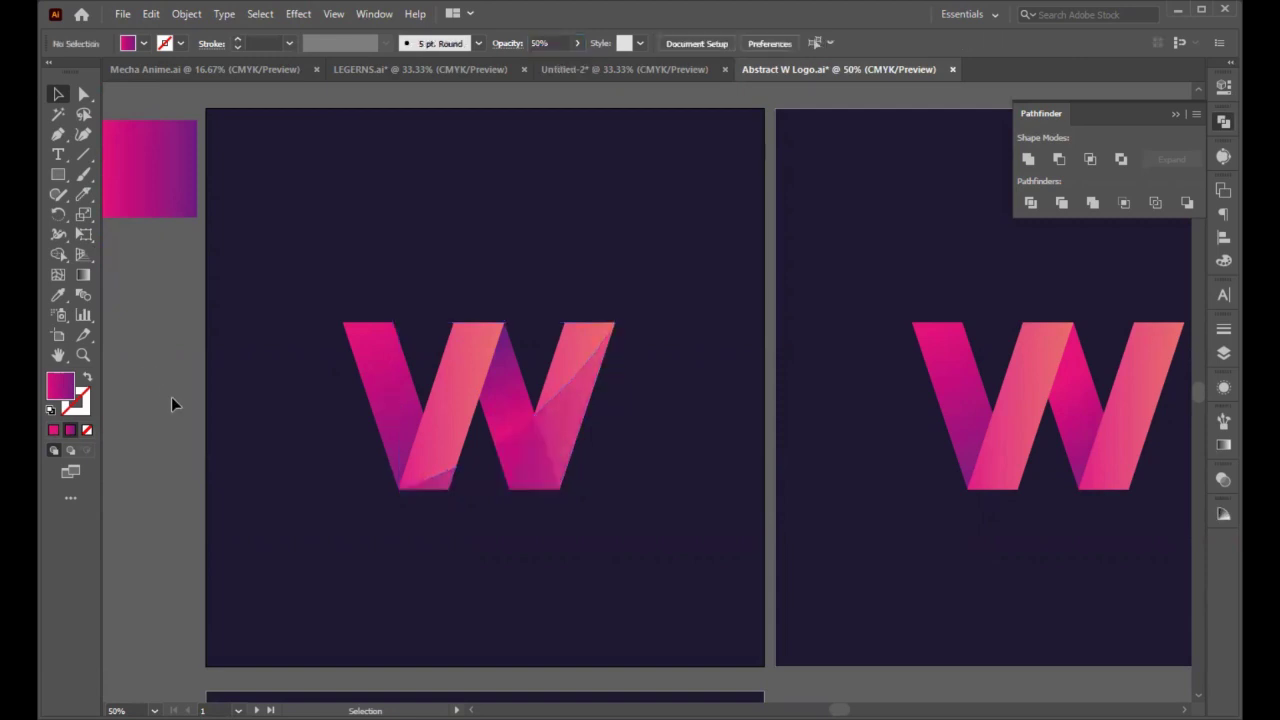
# Step: Unite the lower pieces of the third and fourth bars into one shape and deselect it
pyautogui.scroll(1, 337, 502)
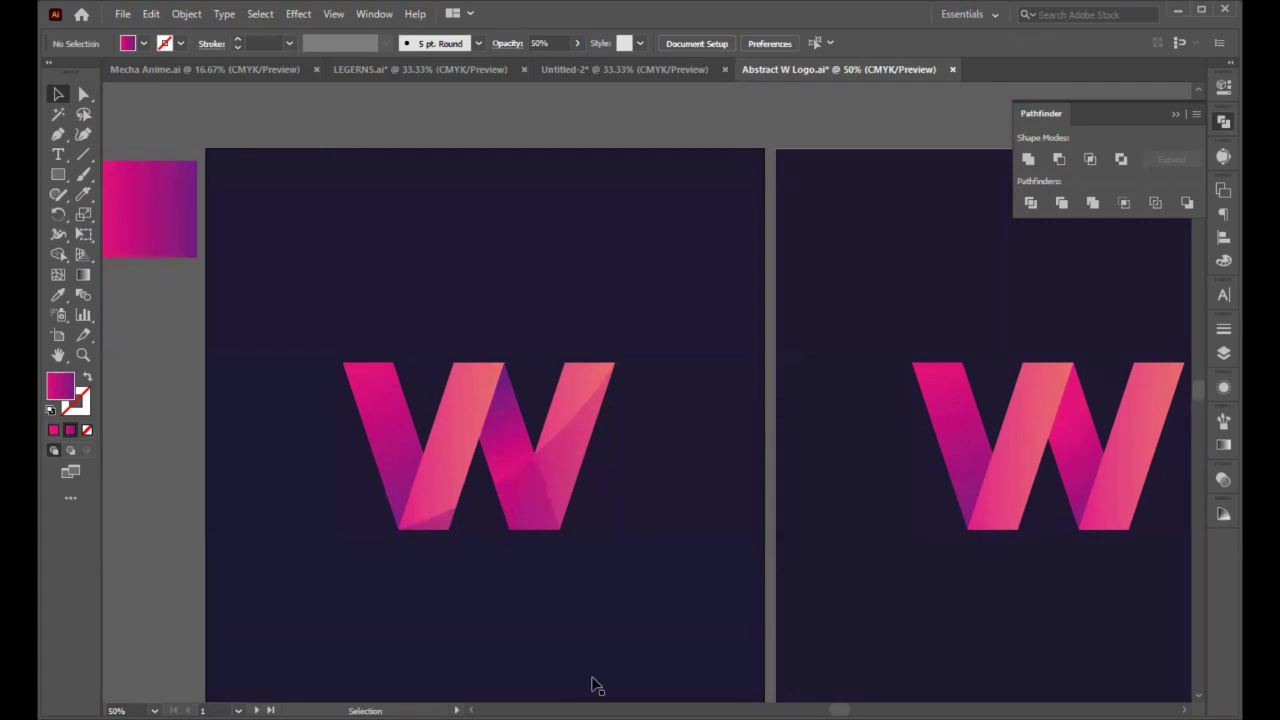
pyautogui.click(529, 503)
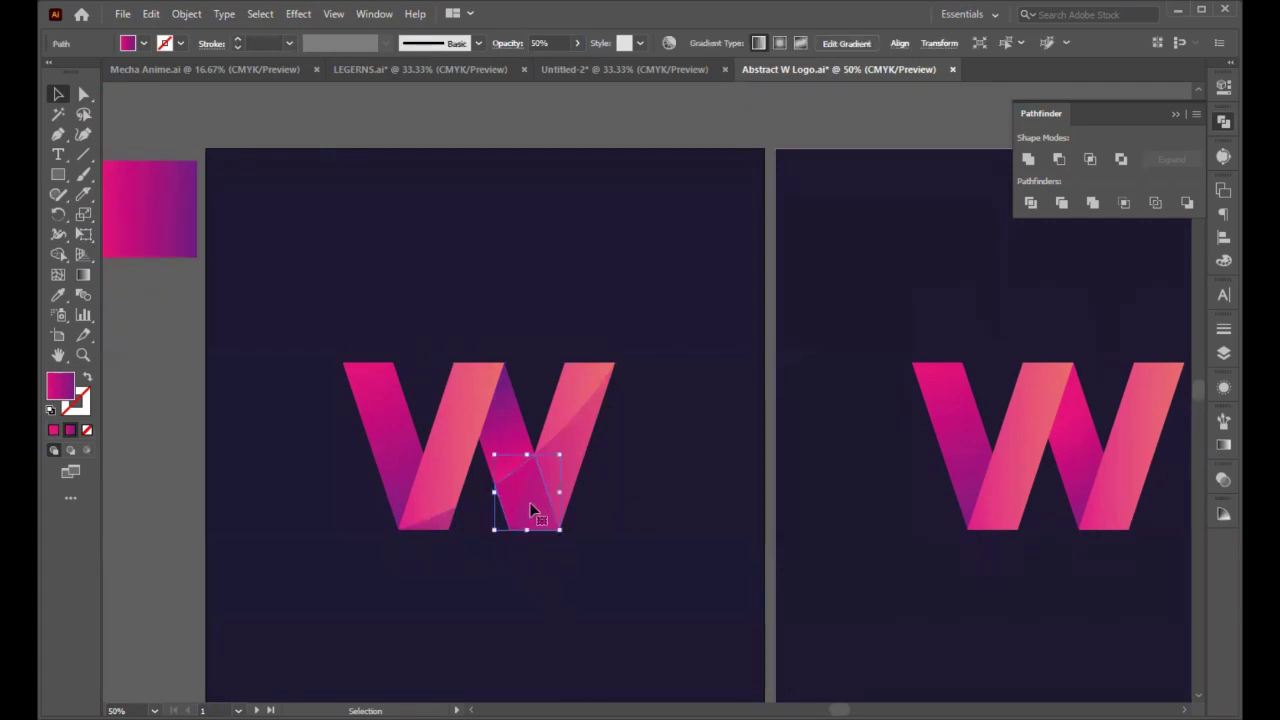
pyautogui.keyDown('shift'); pyautogui.click(569, 437); pyautogui.keyUp('shift')
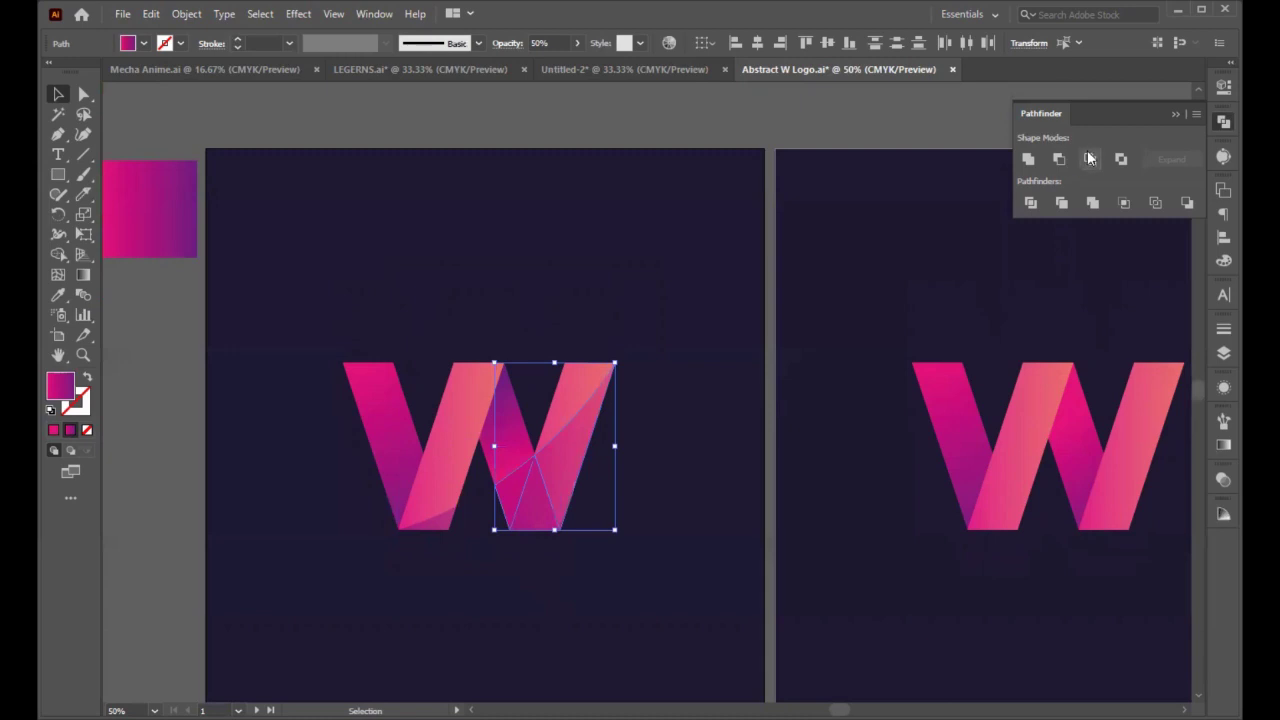
pyautogui.click(1024, 163)
pyautogui.click(804, 425)
pyautogui.scroll(1, 545, 570)
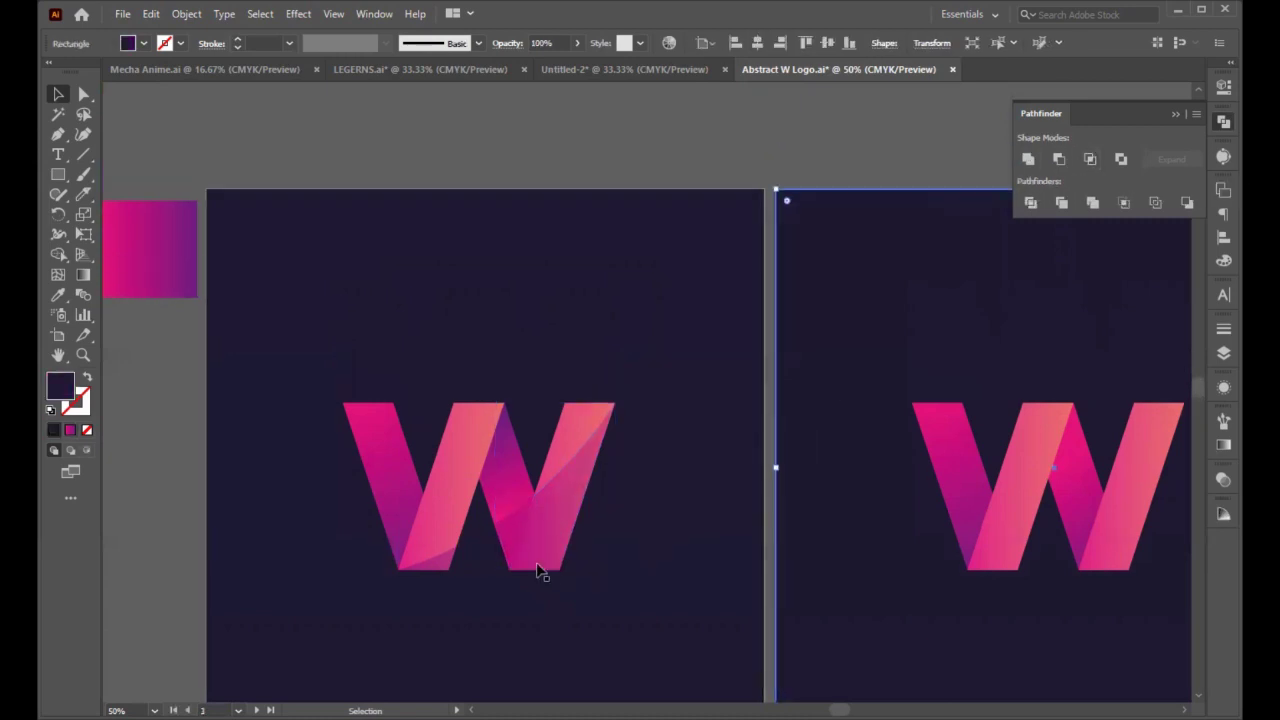
pyautogui.scroll(1, 520, 585)
pyautogui.scroll(-2, 560, 423)
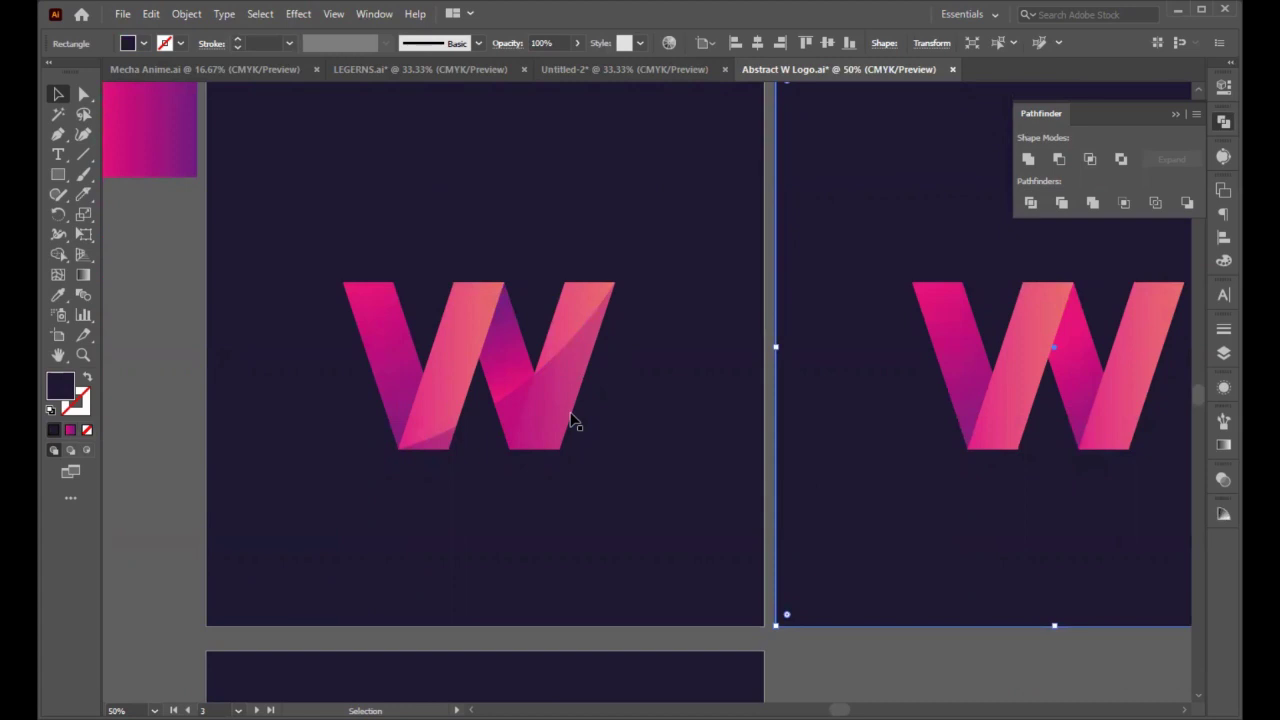
# Step: Undo the uniting, the reduced opacity and the third bar's gradient reversal
pyautogui.press('ctrl')
pyautogui.press('ctrl')
pyautogui.click(571, 416)
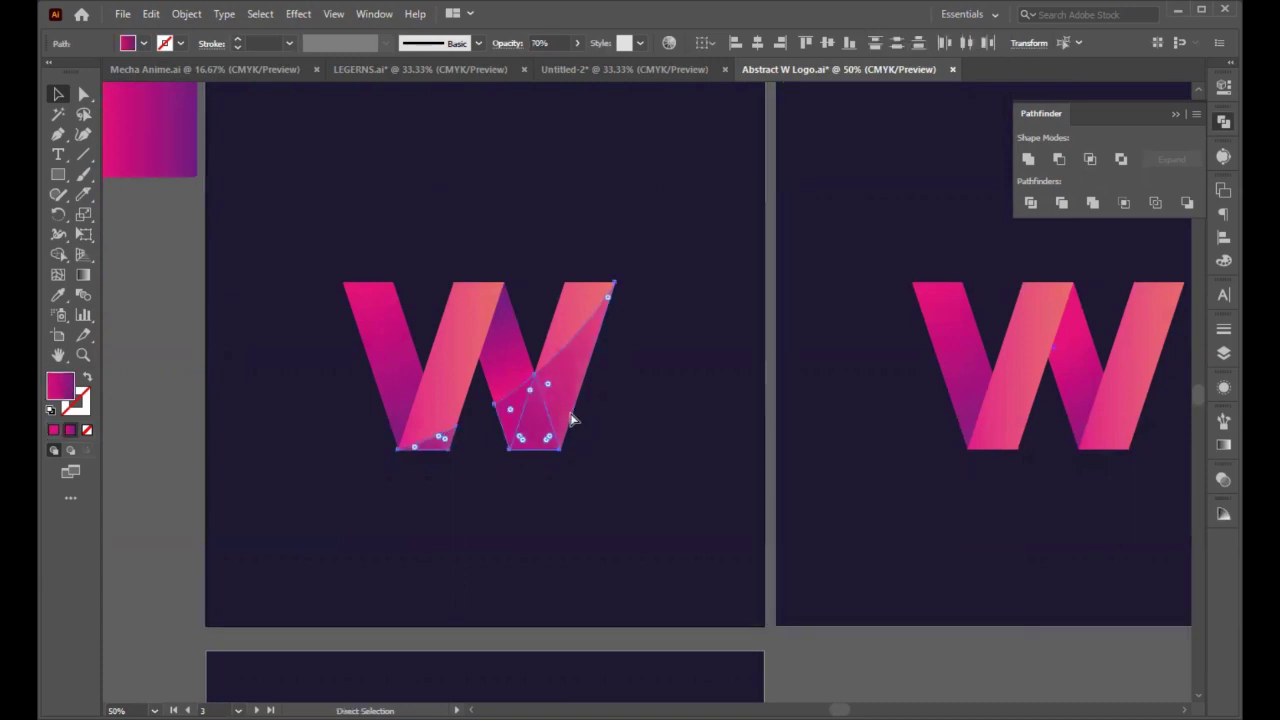
pyautogui.hotkey('ctrl', 'z')
pyautogui.hotkey('ctrl', 'z')
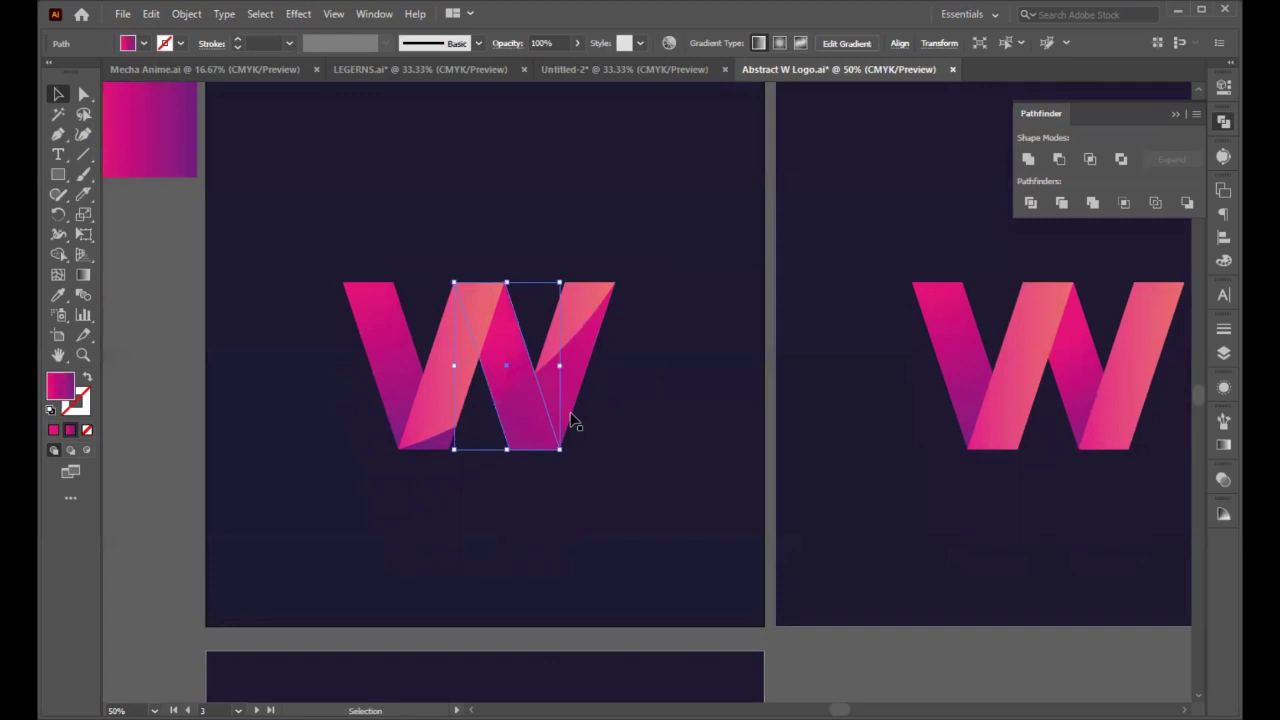
# Step: Select the three lower pieces below the curve and unite them
pyautogui.click(563, 377)
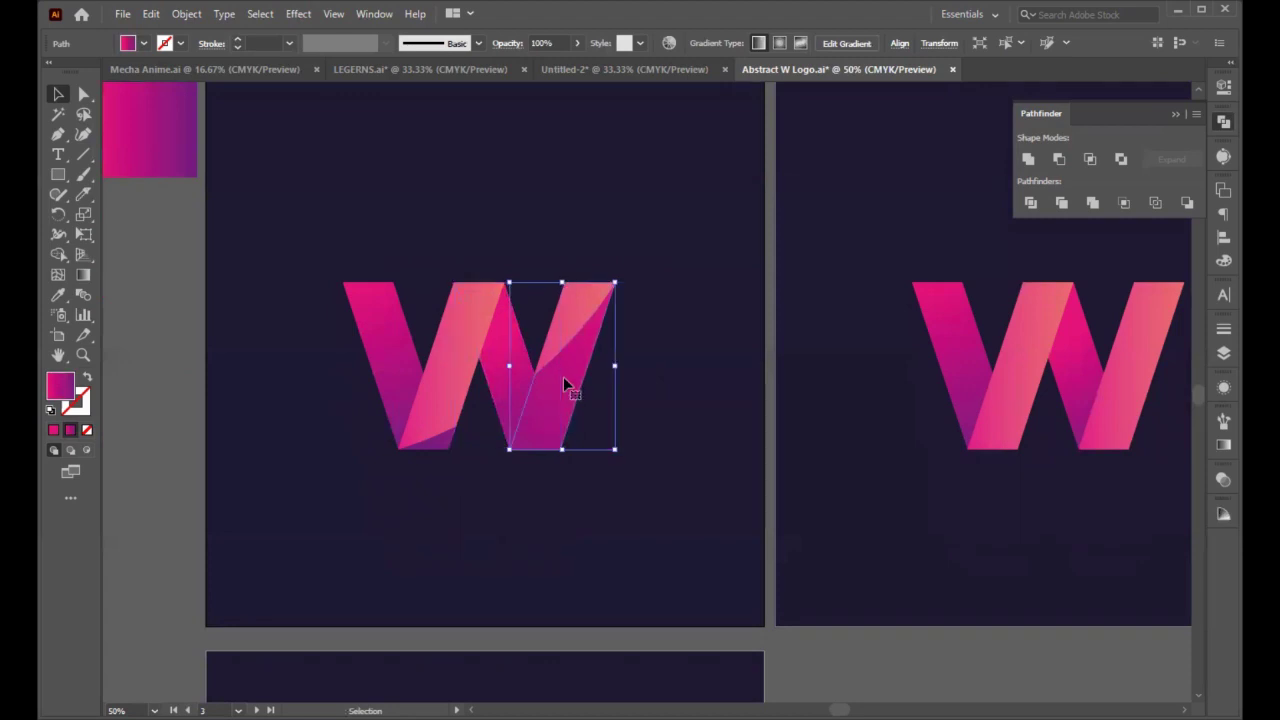
pyautogui.keyDown('shift'); pyautogui.click(518, 407); pyautogui.keyUp('shift')
pyautogui.keyDown('shift'); pyautogui.click(447, 448); pyautogui.keyUp('shift')
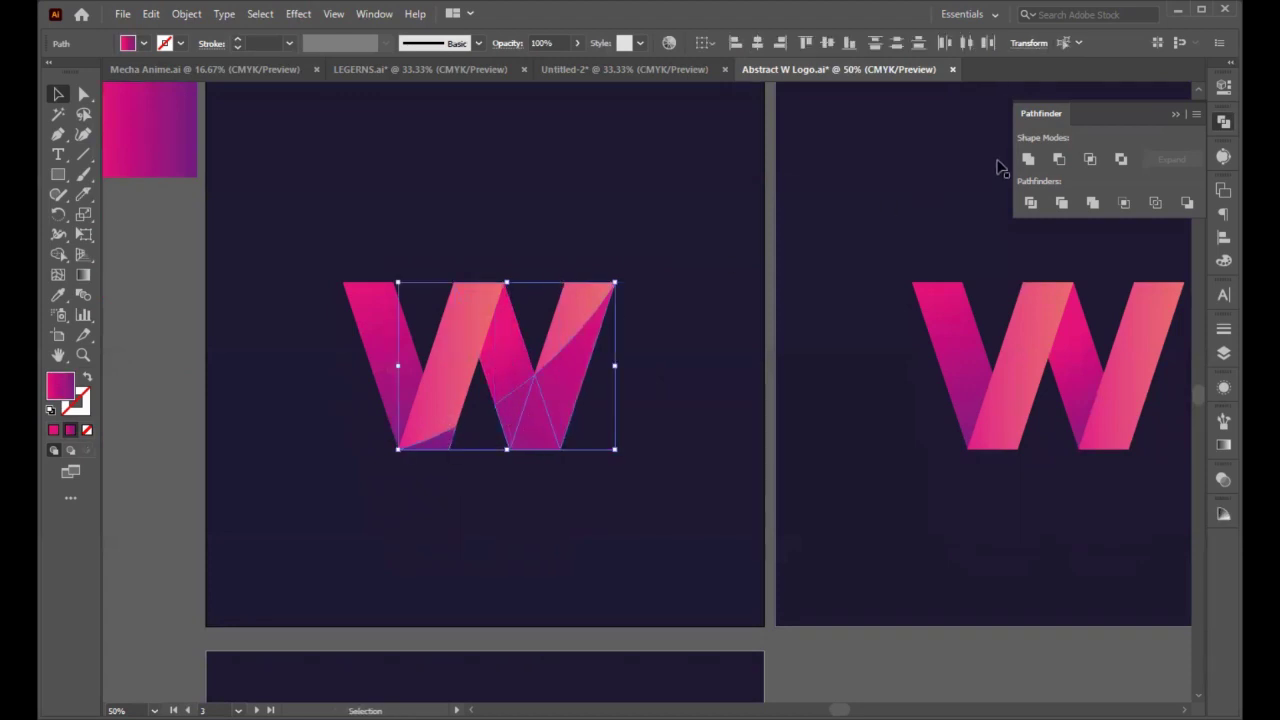
pyautogui.click(1027, 160)
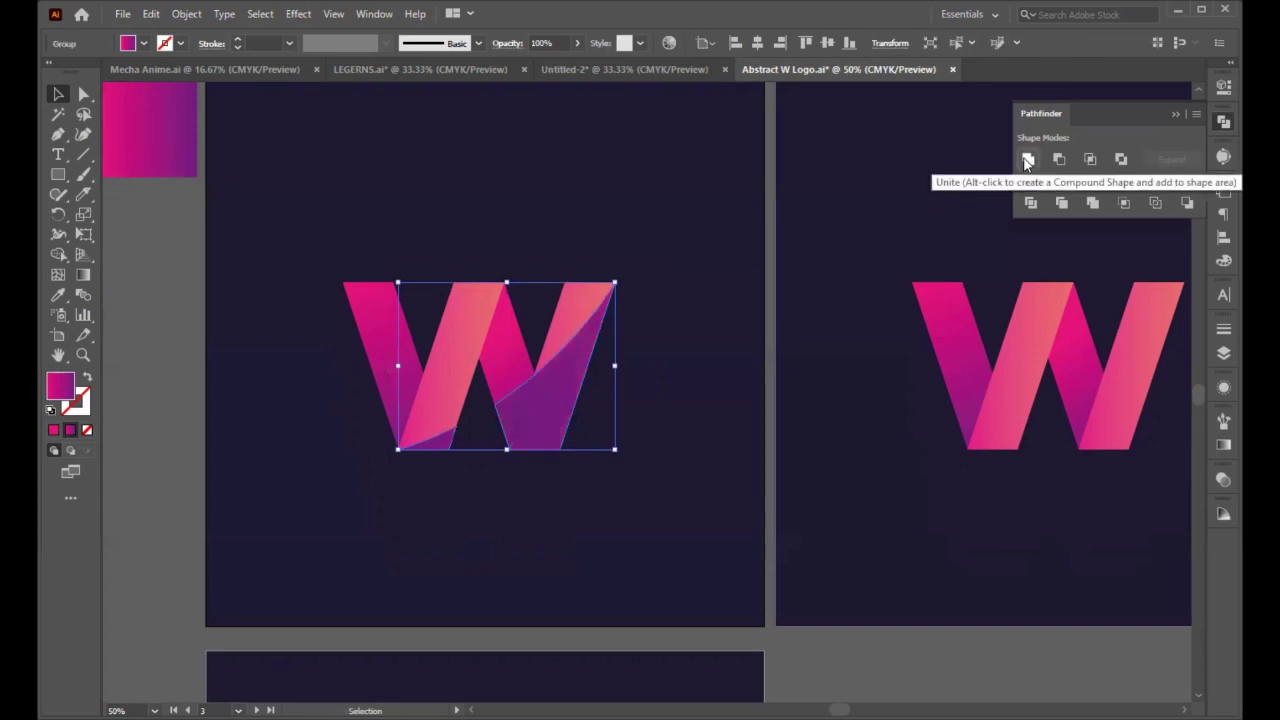
# Step: Sample the artboard's dark navy background onto the united lower pieces, set their opacity to 20%, and deselect them
pyautogui.click(59, 295)
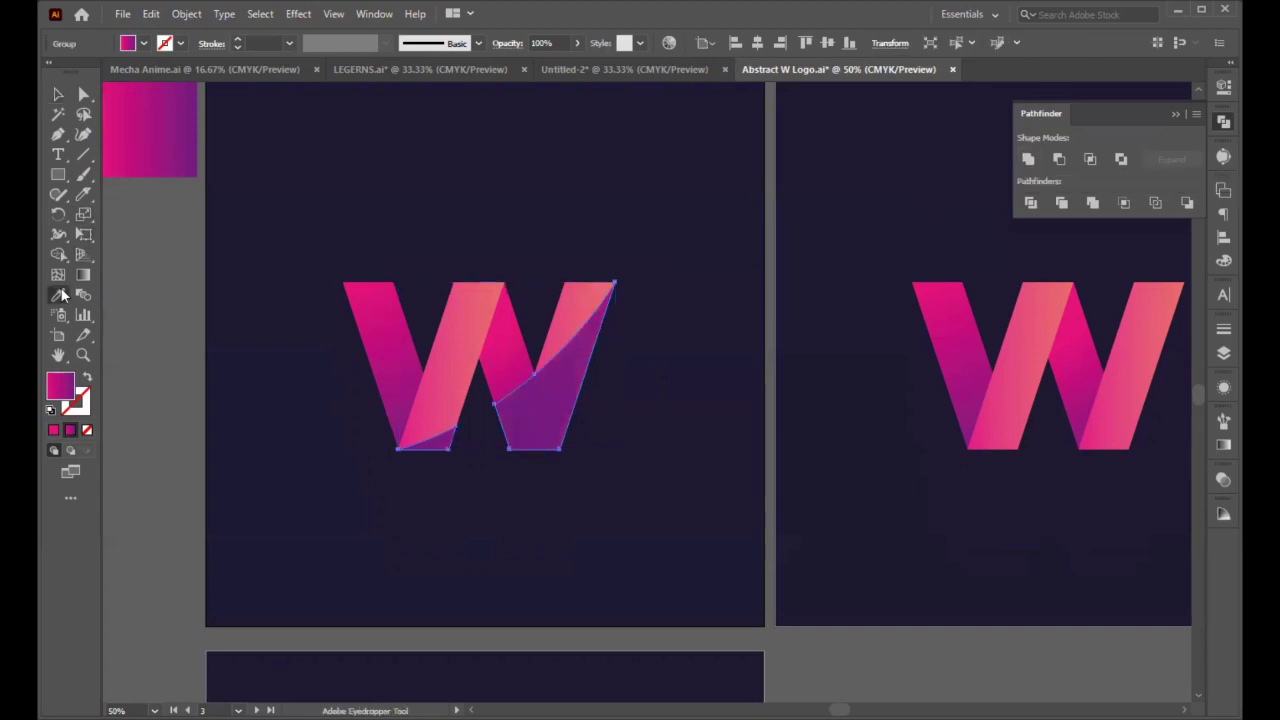
pyautogui.click(362, 222)
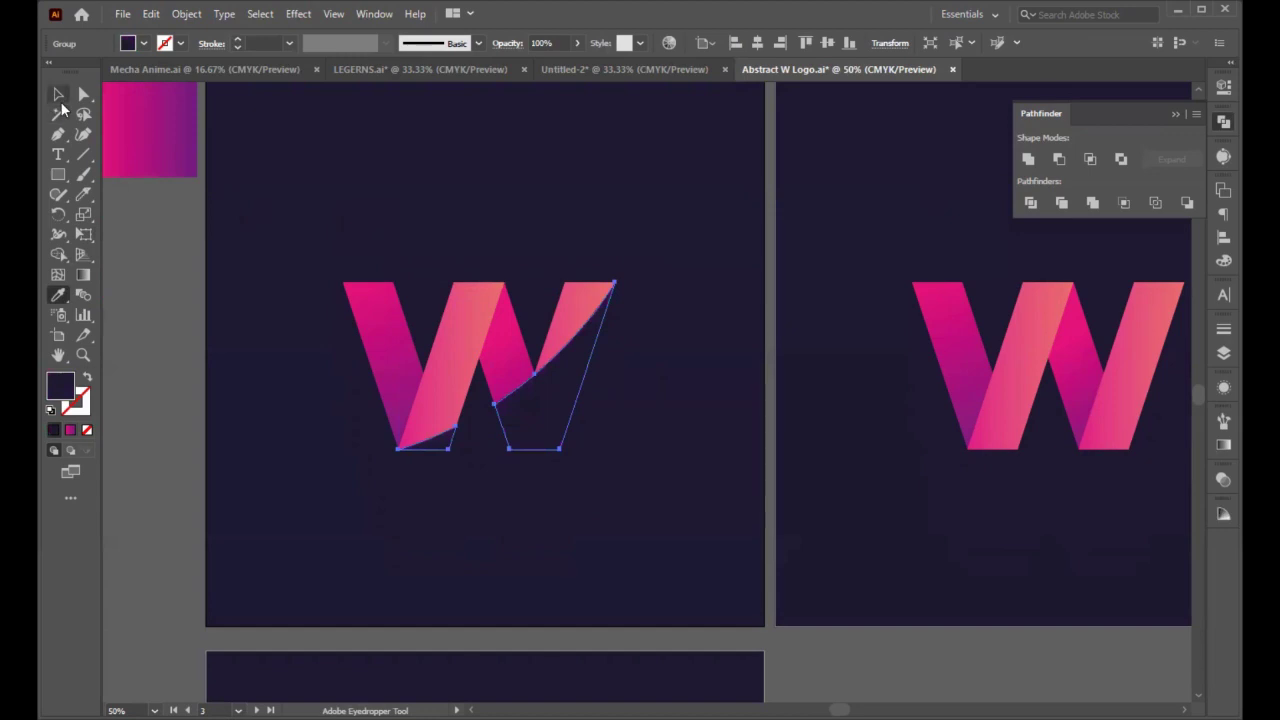
pyautogui.click(58, 97)
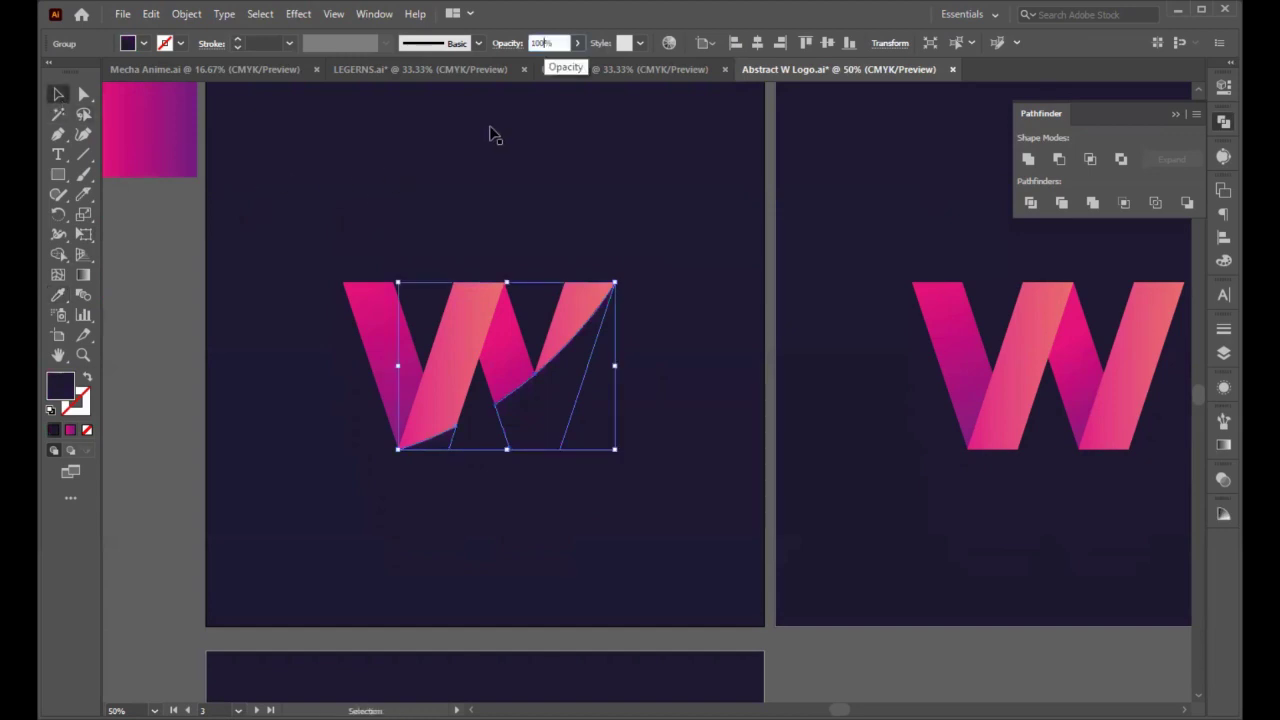
pyautogui.write('30')
pyautogui.press('Return')
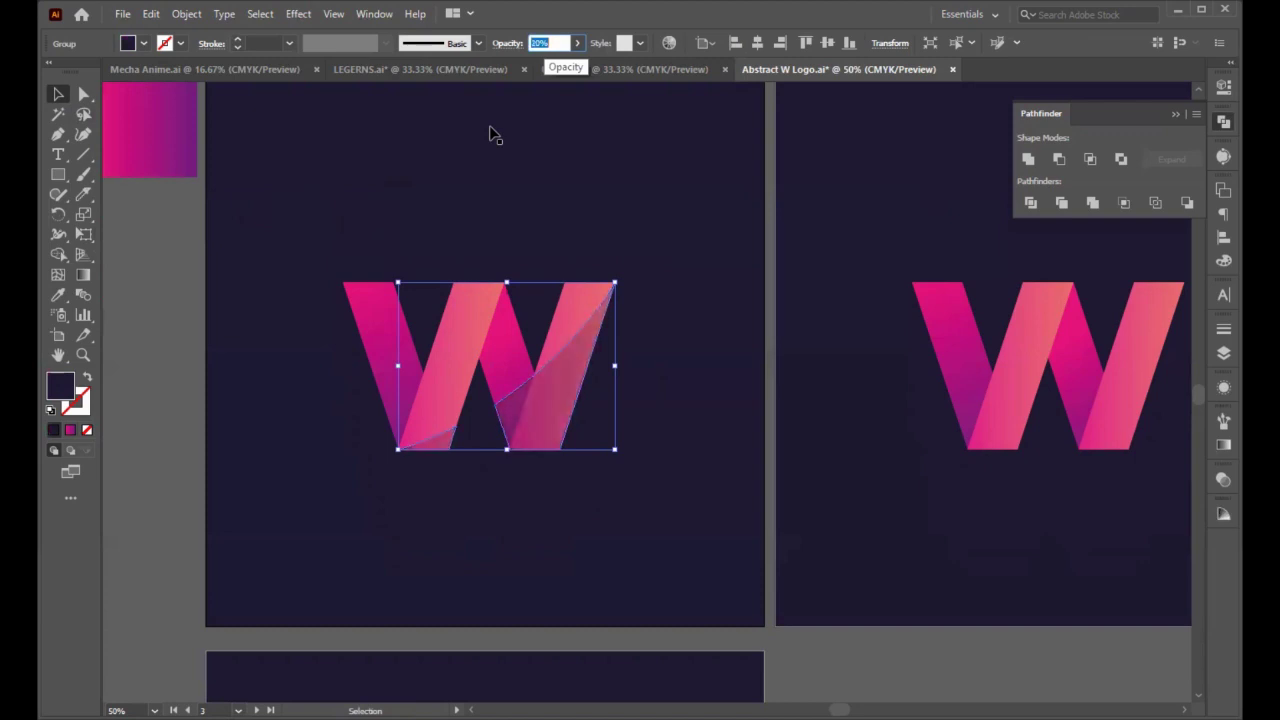
pyautogui.click(962, 630)
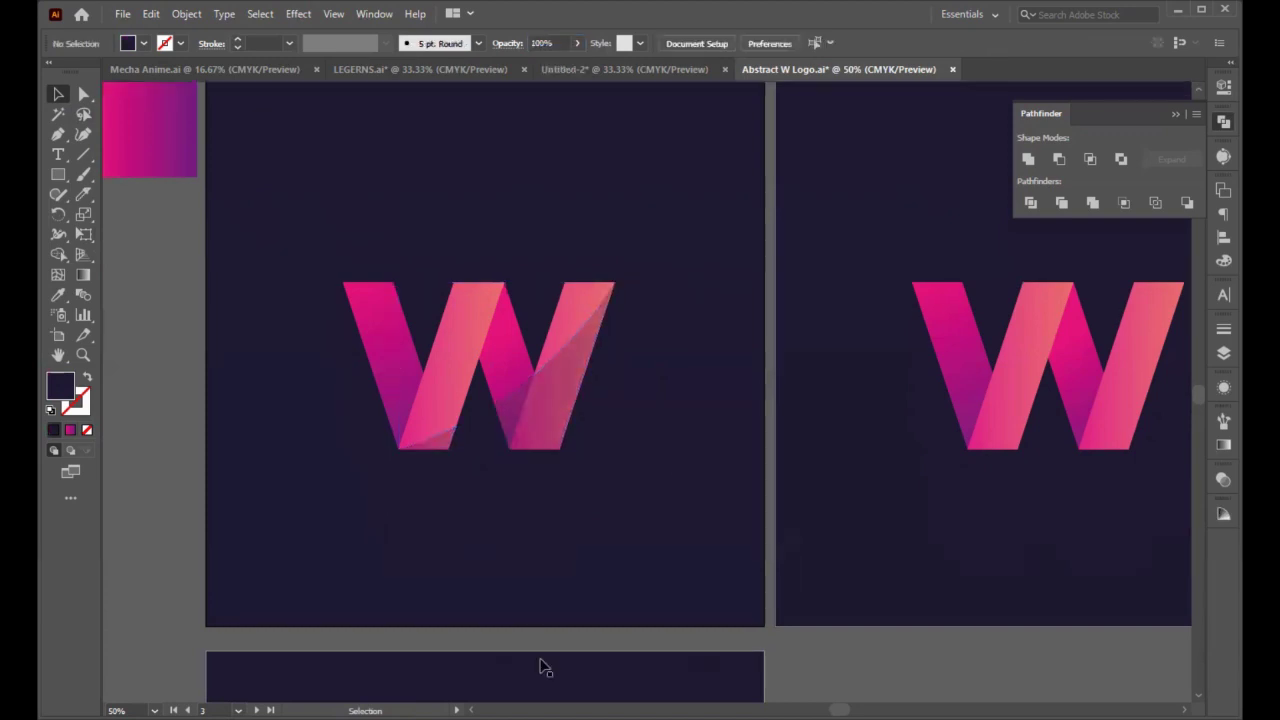
pyautogui.scroll(3, 540, 662)
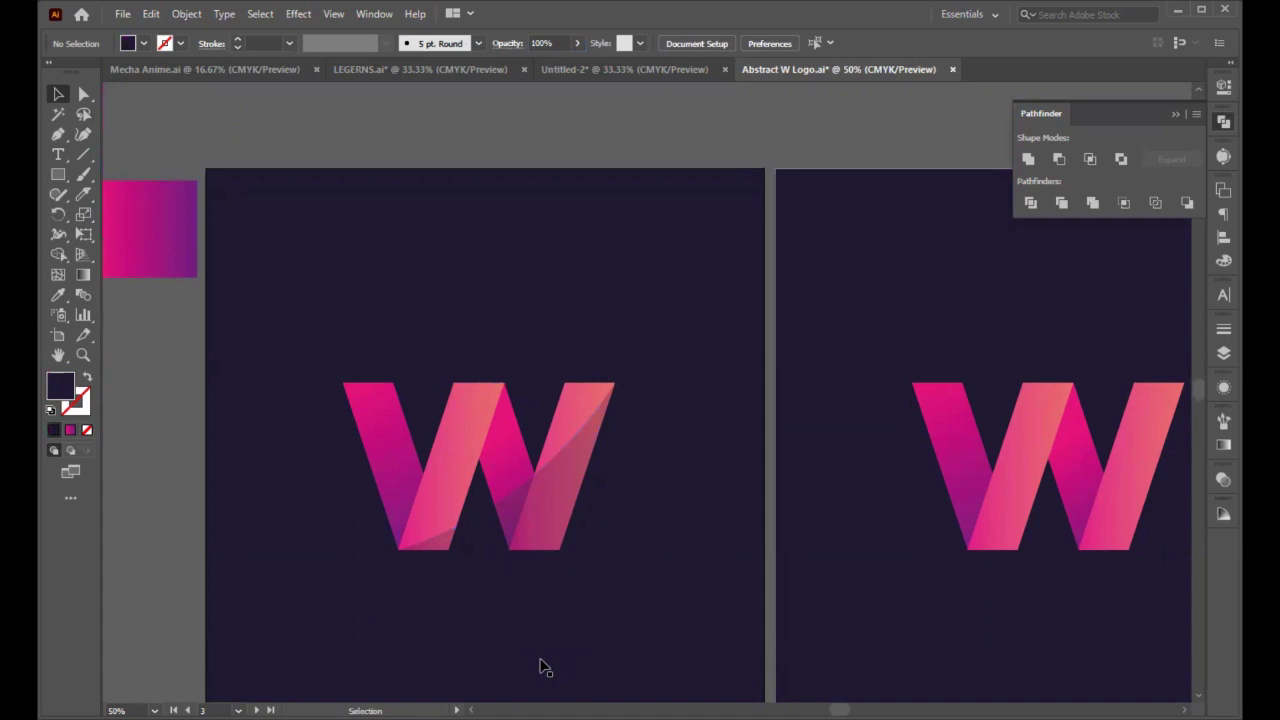
pyautogui.scroll(2, 540, 668)
pyautogui.scroll(-1, 540, 668)
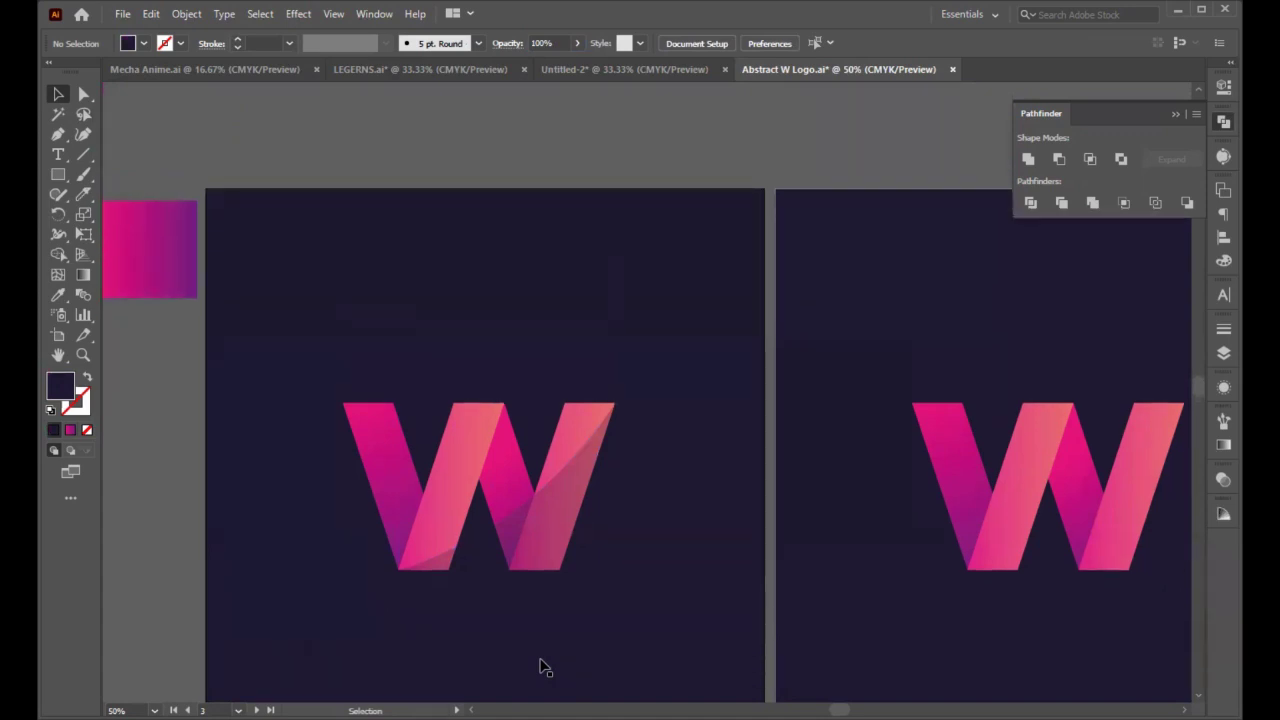
# Step: Undo the 20% opacity, the navy fill and the uniting of the three lower pieces
pyautogui.click(500, 549)
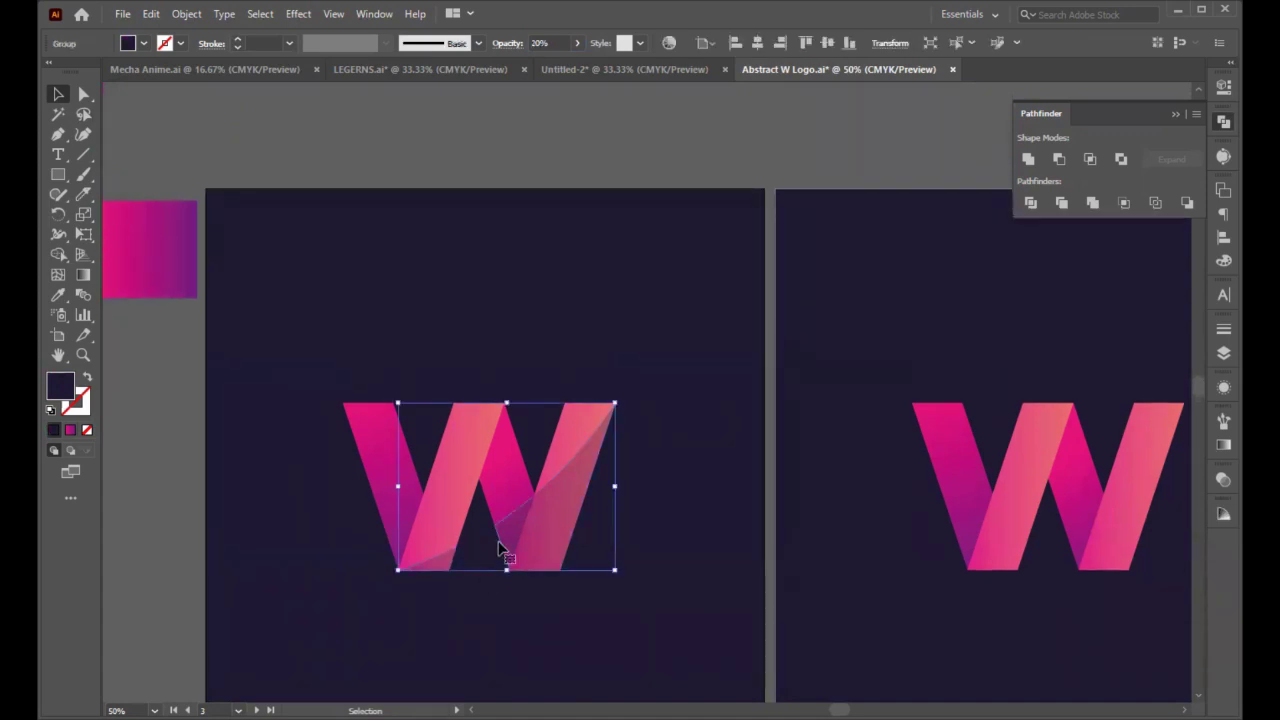
pyautogui.press('a')
pyautogui.click(500, 548)
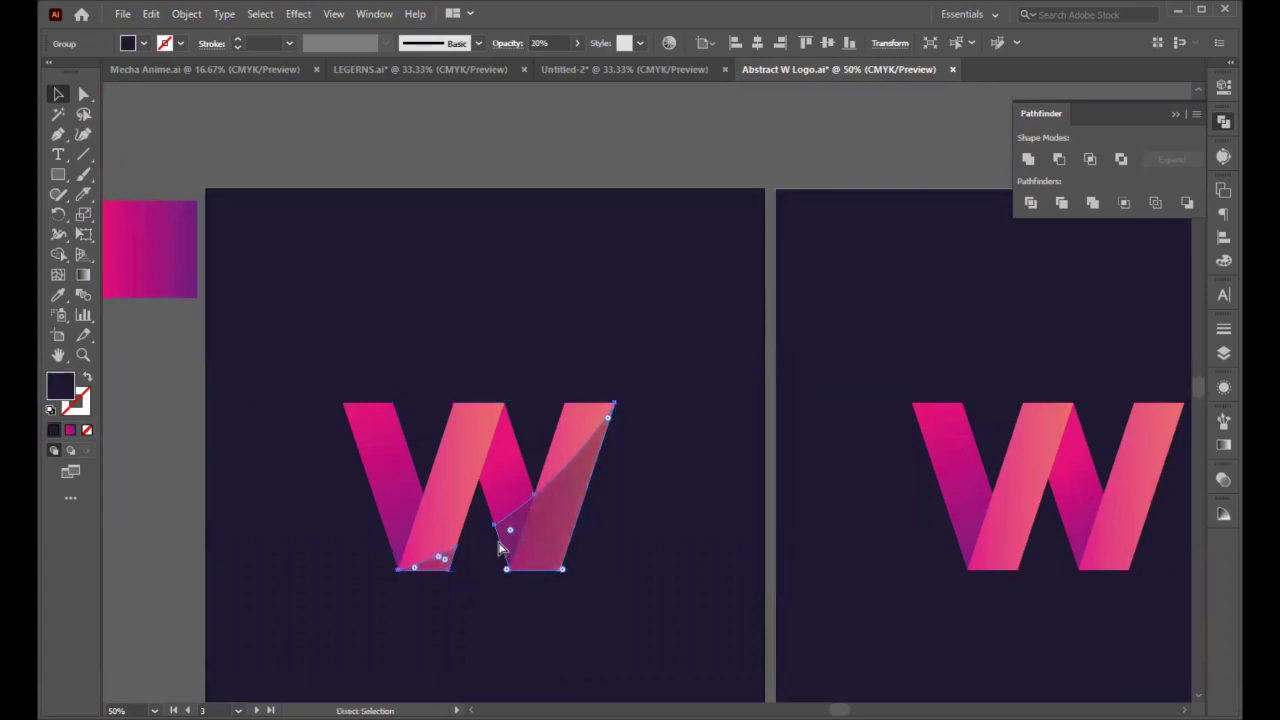
pyautogui.hotkey('ctrl', 'z')
pyautogui.hotkey('ctrl', 'z')
pyautogui.hotkey('ctrl', 'z')
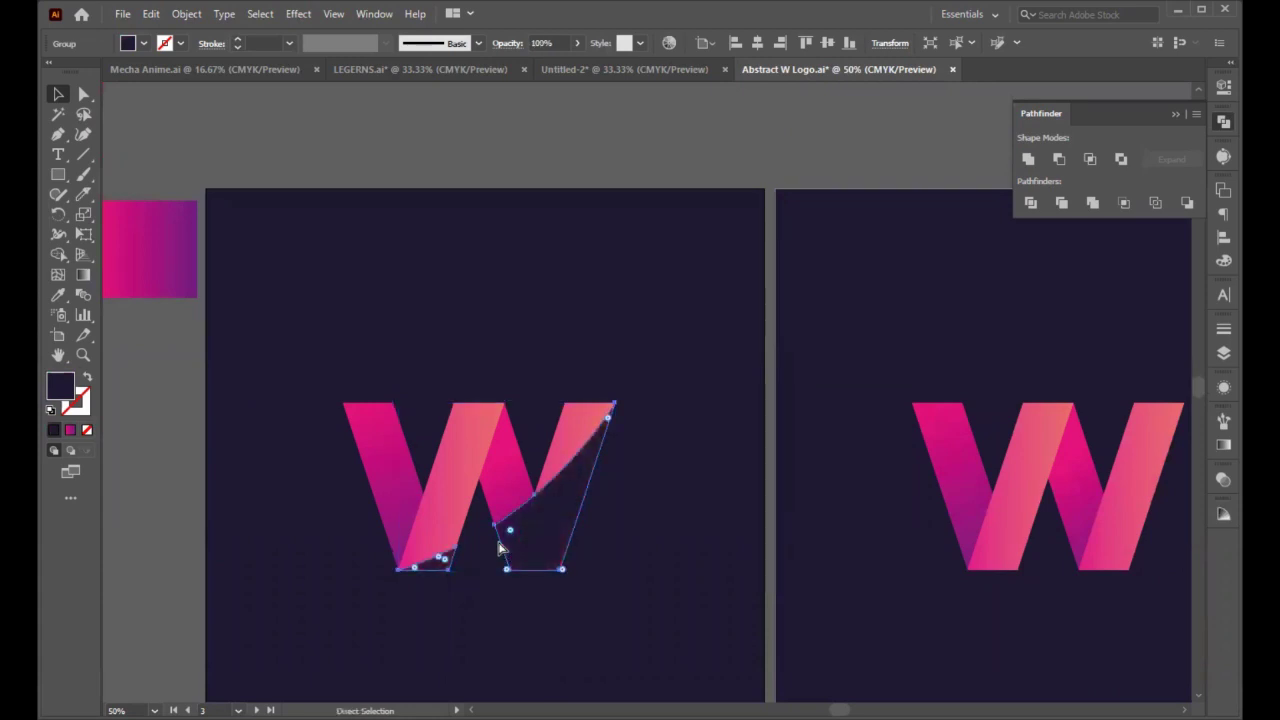
pyautogui.press('v')
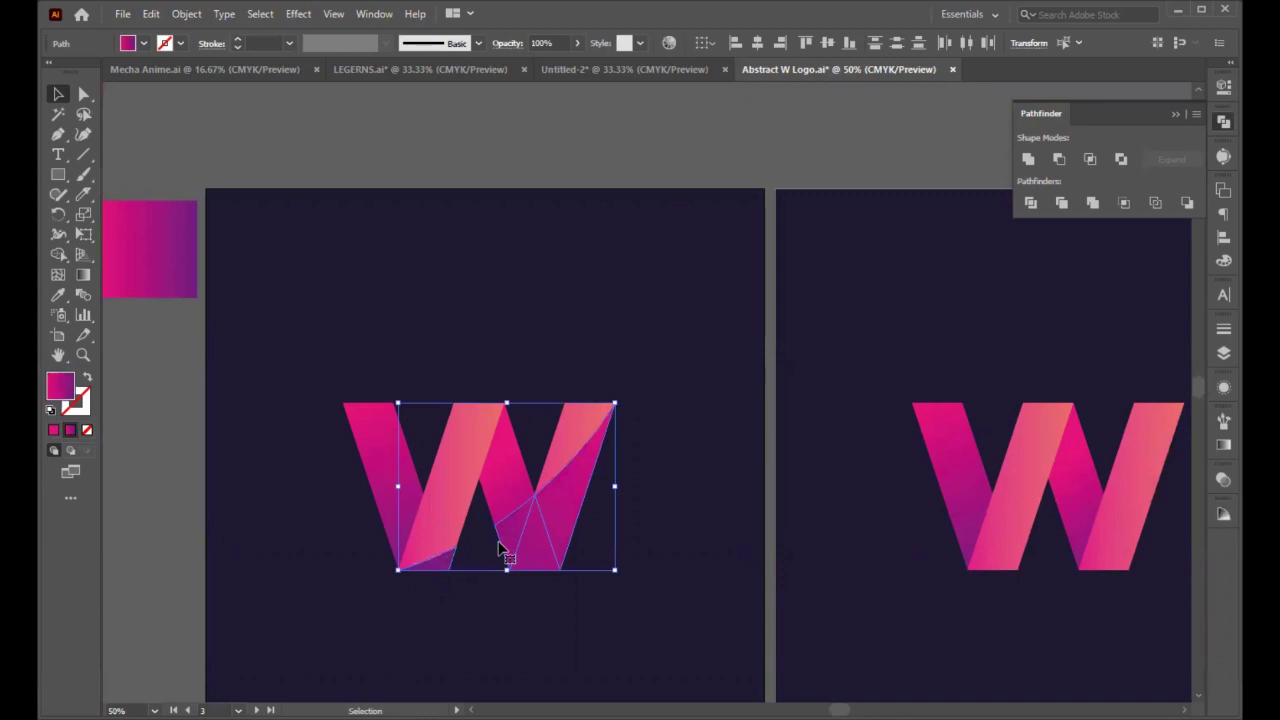
# Step: Delete the lower curve-cut piece lying over the third bar
pyautogui.click(175, 119)
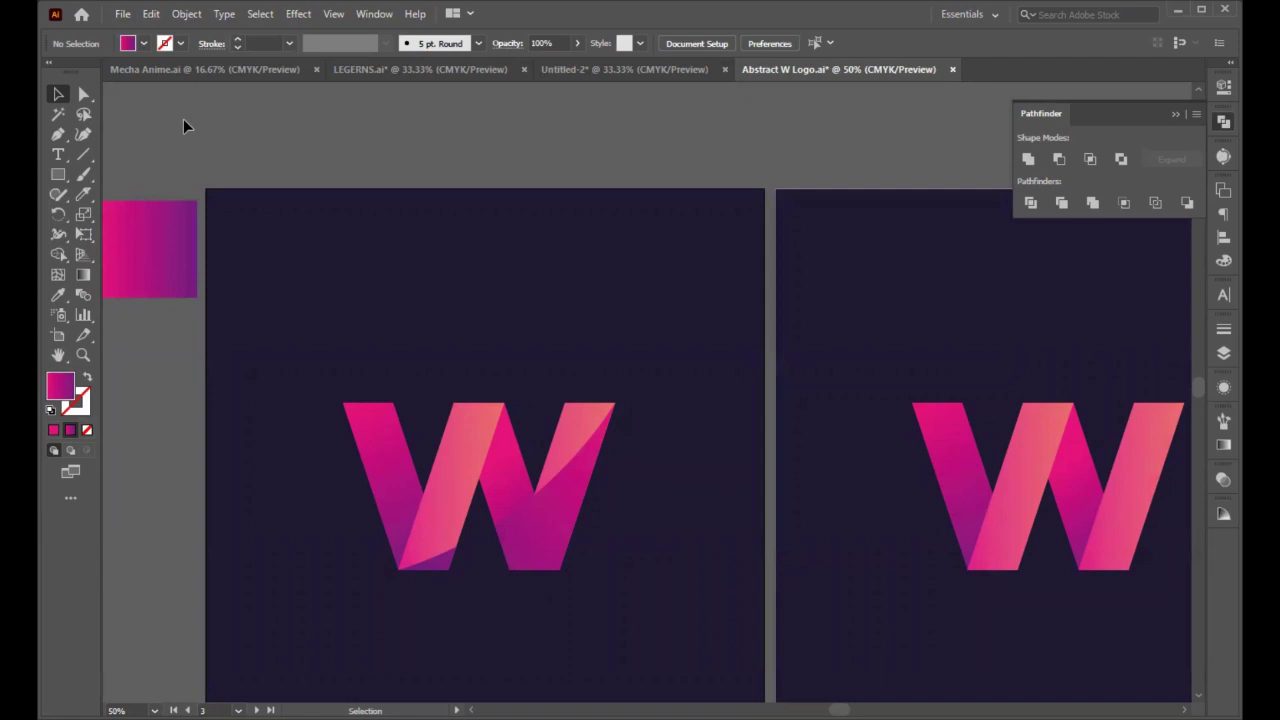
pyautogui.click(511, 543)
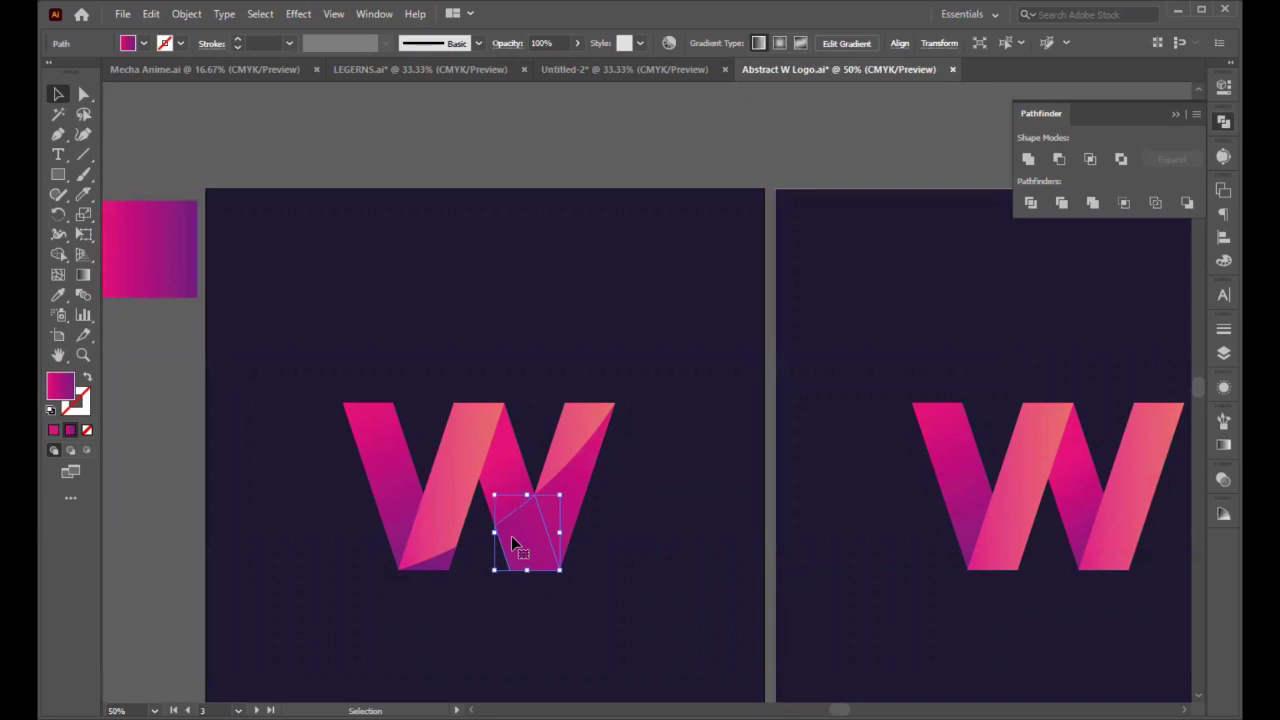
pyautogui.press('Delete')
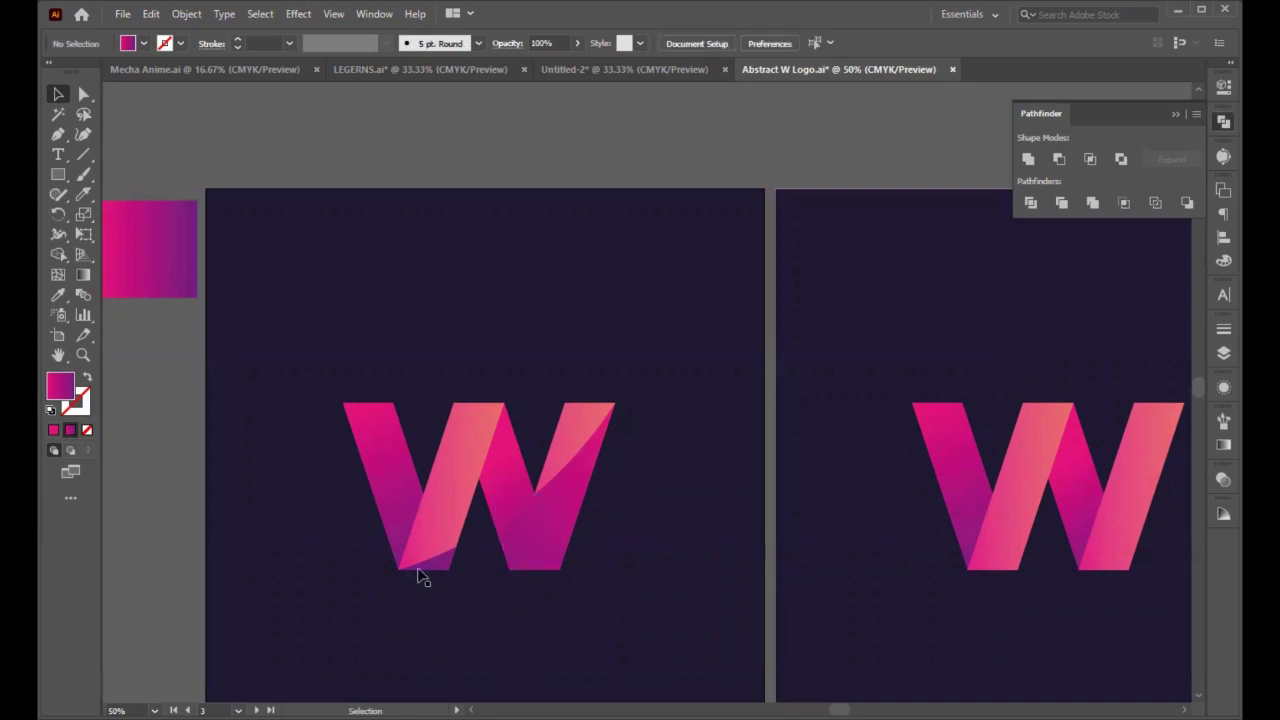
# Step: Sample the artboard's dark navy background onto the lower pieces of the second and fourth bars
pyautogui.click(420, 575)
pyautogui.keyDown('shift'); pyautogui.click(558, 540); pyautogui.keyUp('shift')
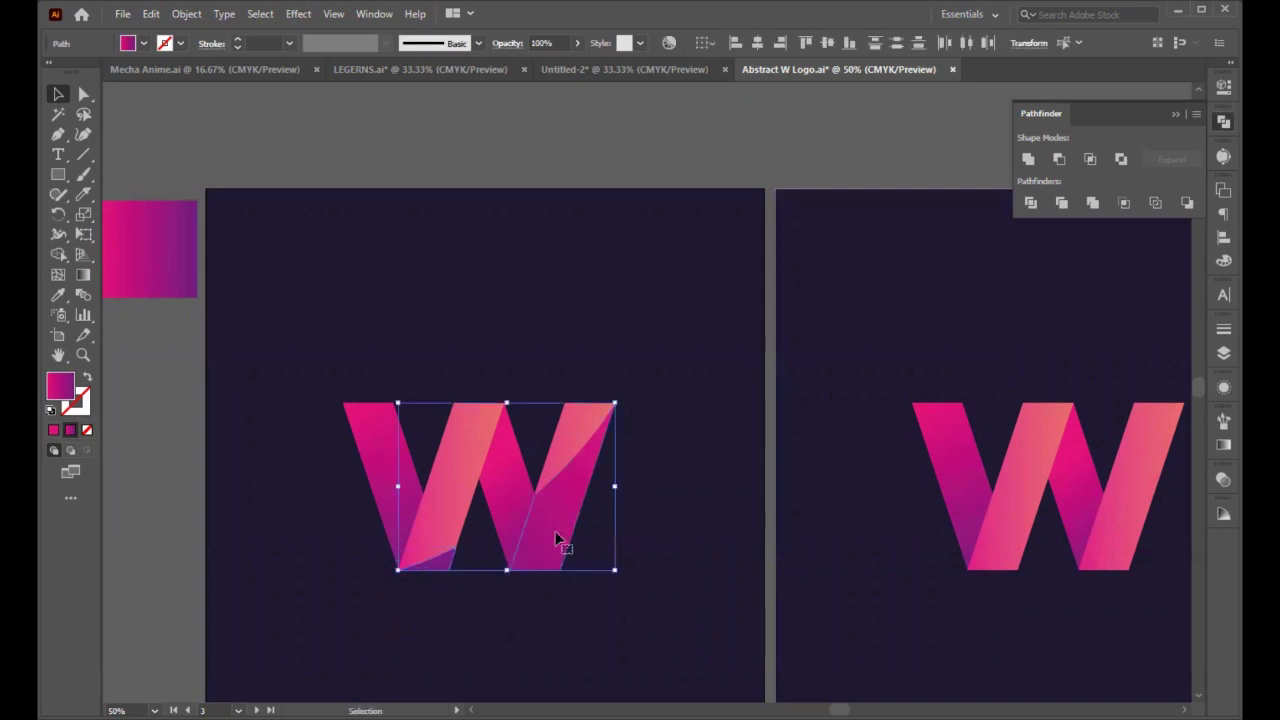
pyautogui.click(57, 296)
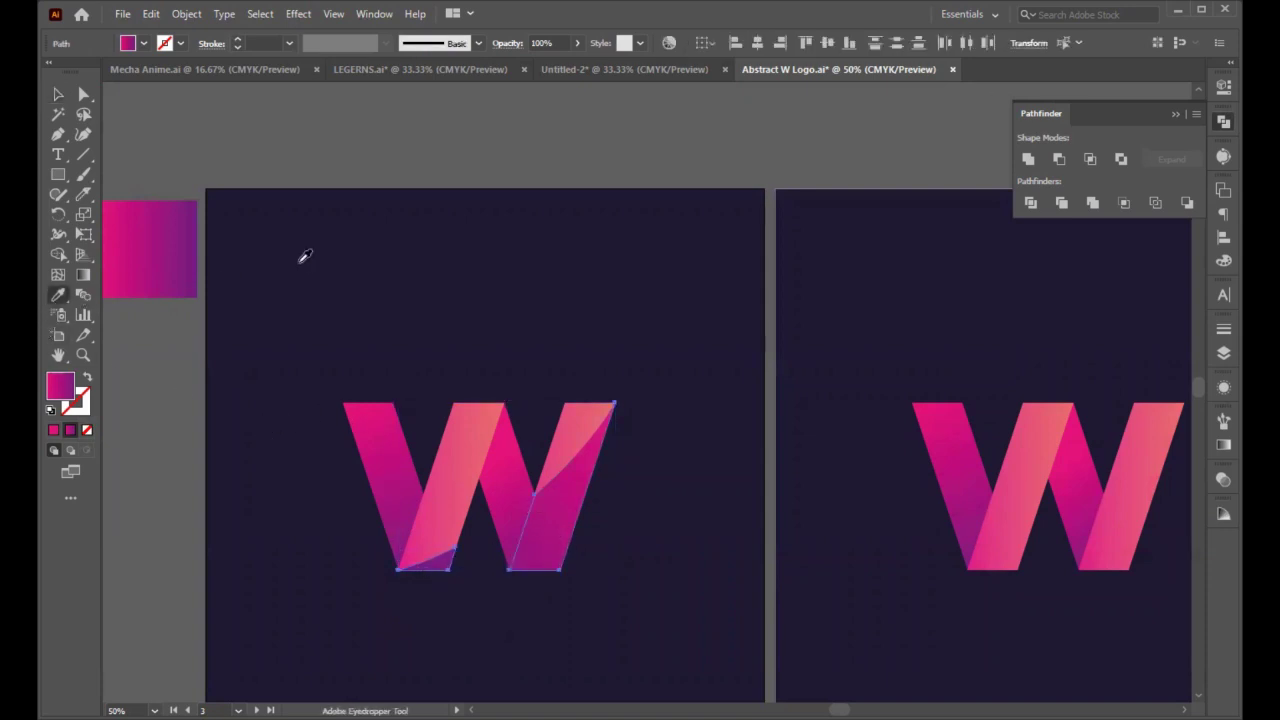
pyautogui.click(298, 261)
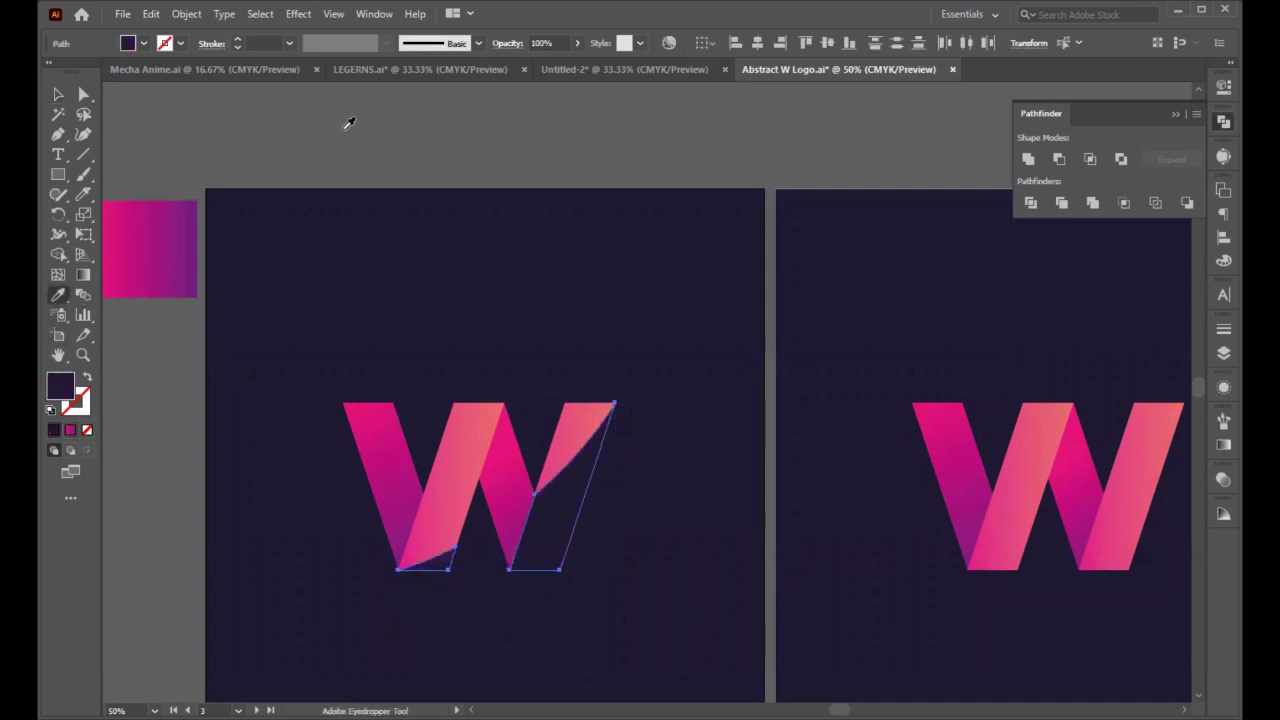
# Step: Set the opacity of the two navy pieces to 20% and deselect them
pyautogui.click(542, 43)
pyautogui.write('20')
pyautogui.press('Return')
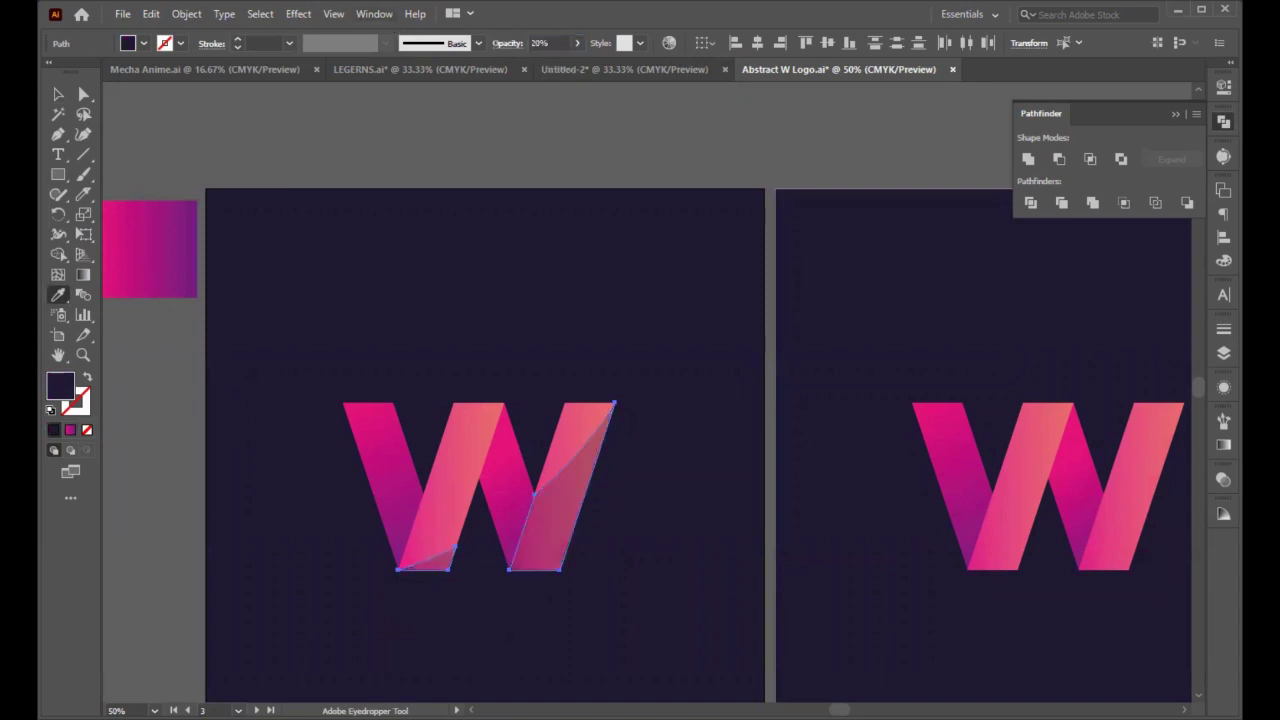
pyautogui.click(57, 94)
pyautogui.click(181, 418)
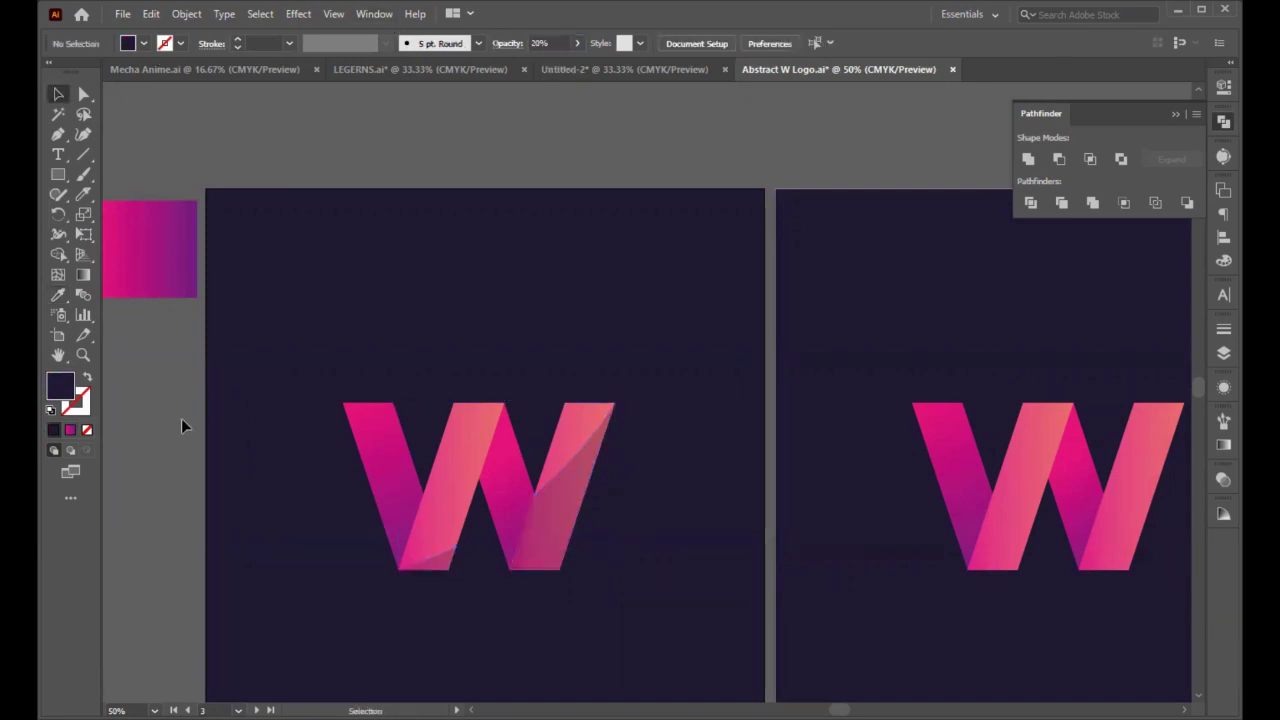
pyautogui.scroll(1, 634, 531)
pyautogui.scroll(-2, 634, 531)
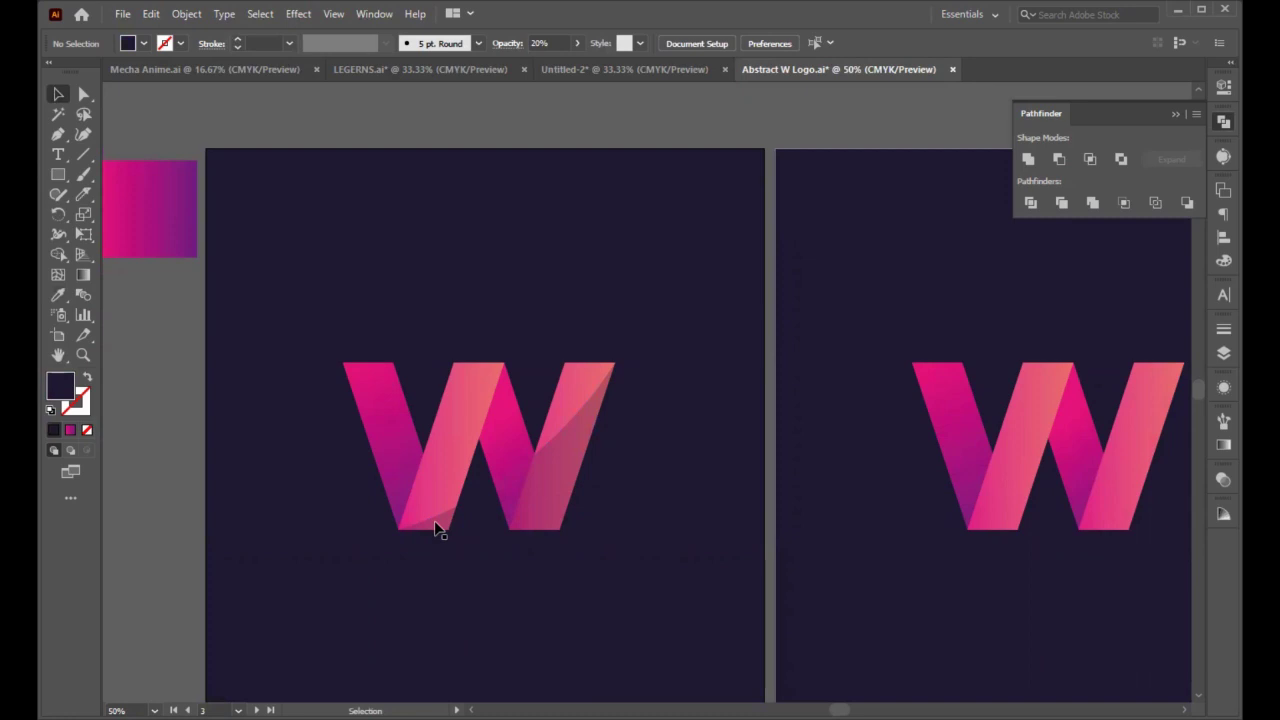
# Step: Delete the small navy shadow piece at the foot of the second bar
pyautogui.scroll(2, 510, 525)
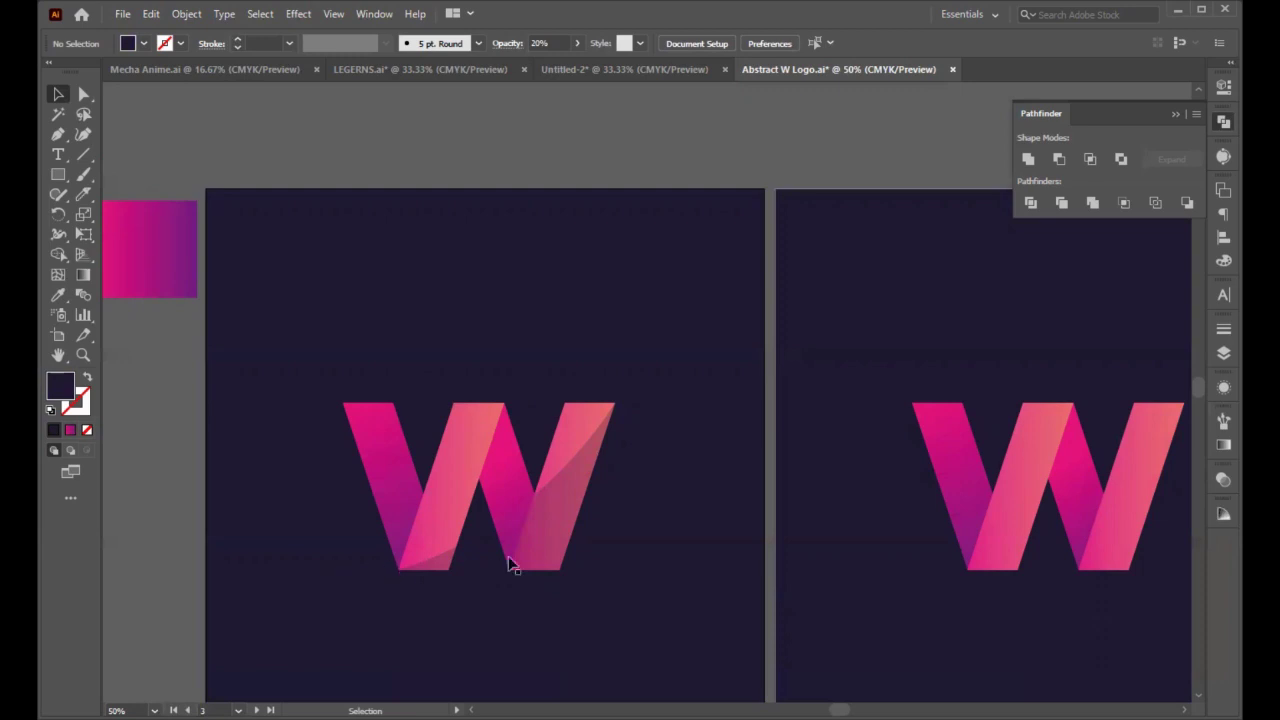
pyautogui.click(560, 494)
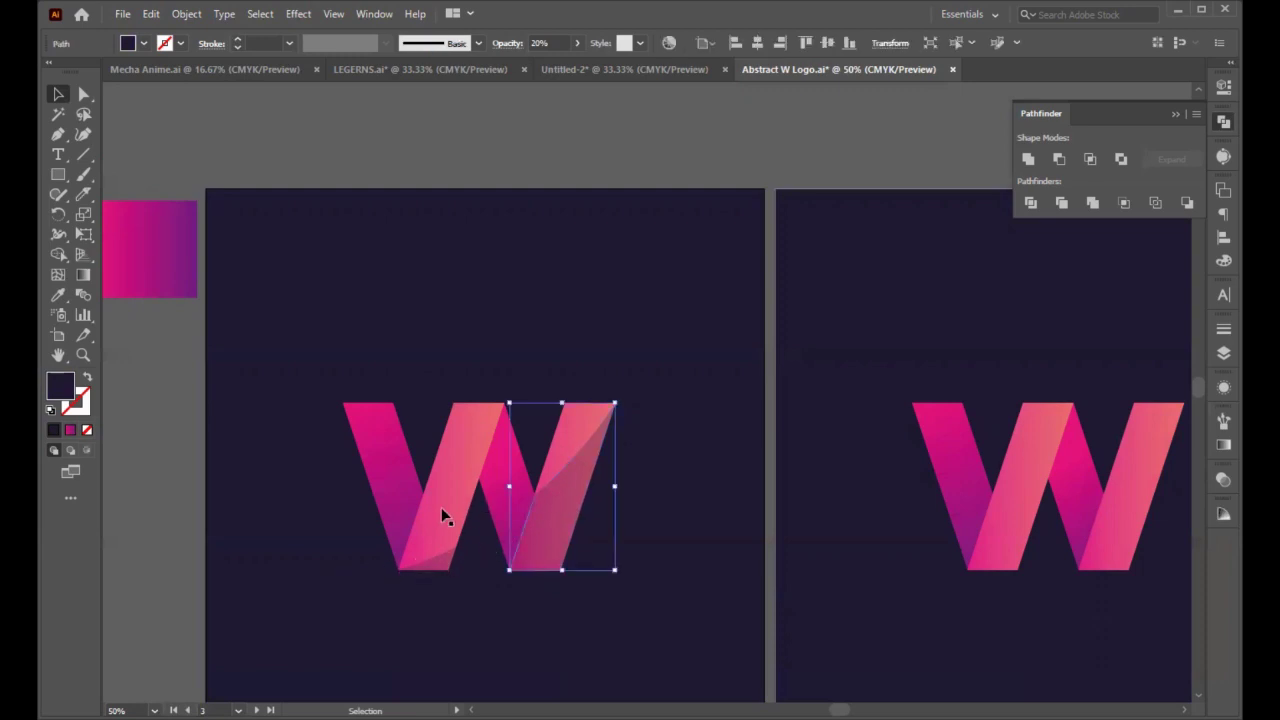
pyautogui.click(445, 520)
pyautogui.click(440, 562)
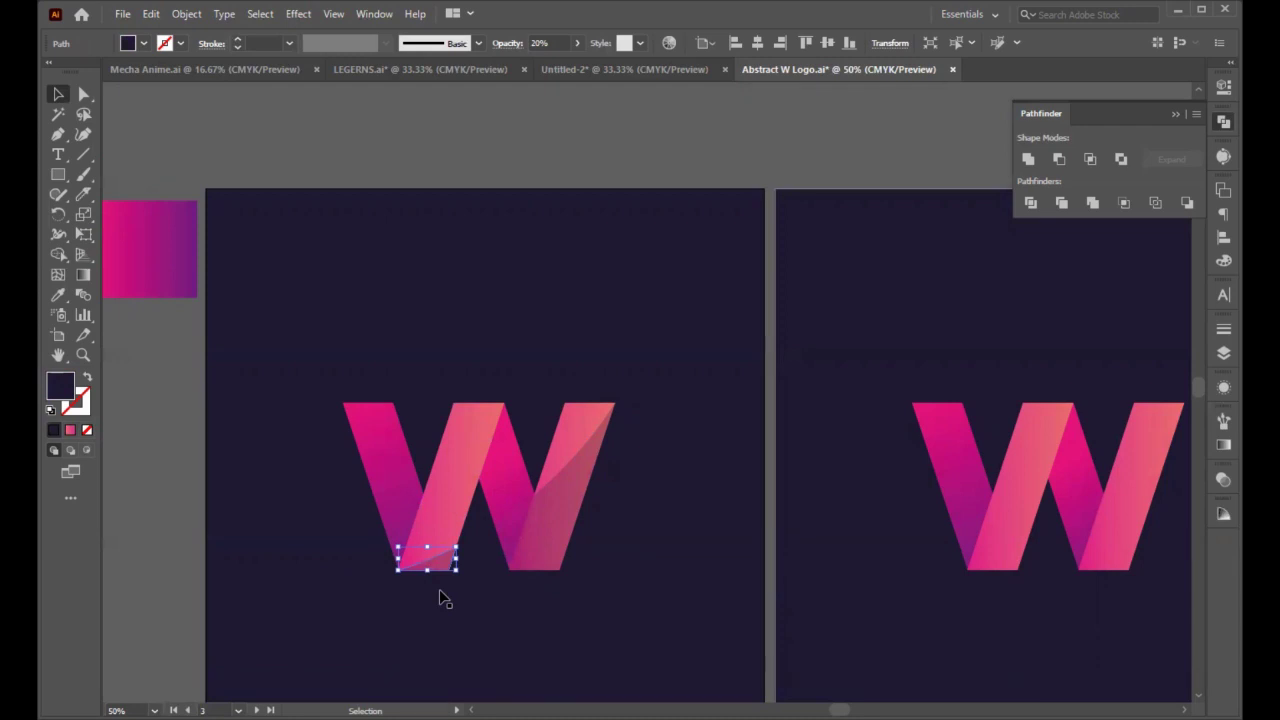
pyautogui.click(440, 590)
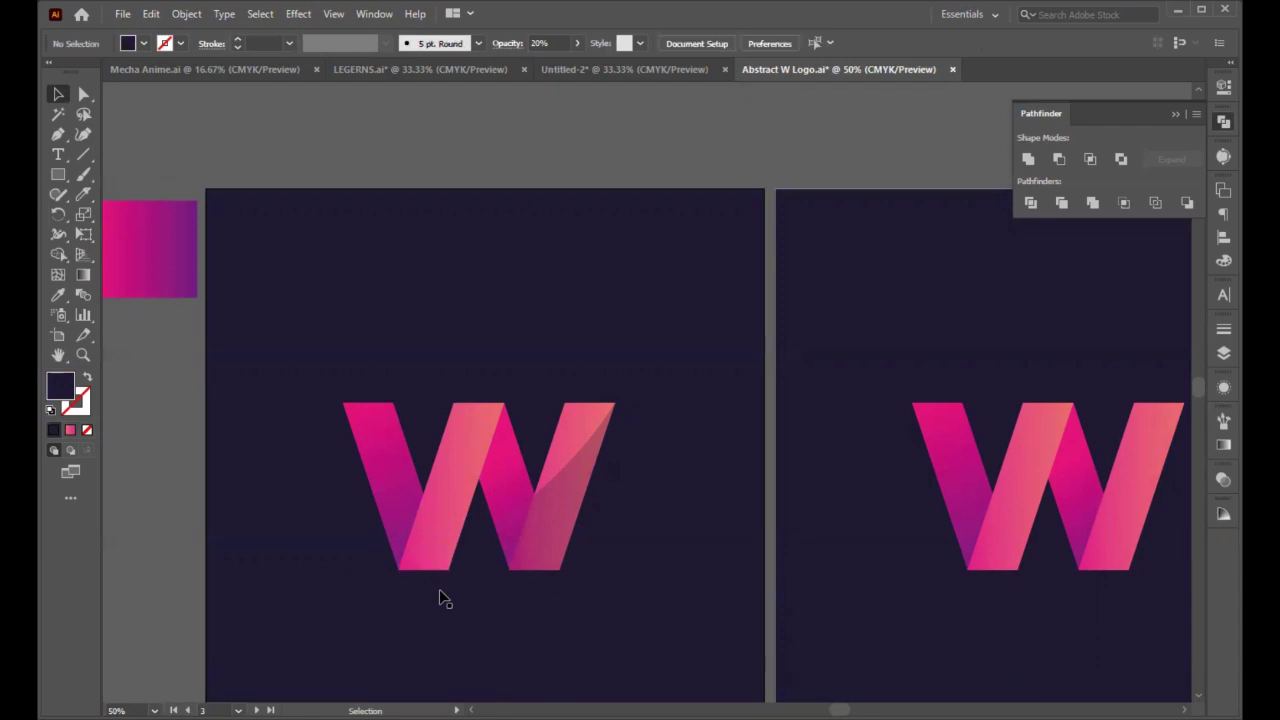
# Step: Duplicate the fourth bar's navy shadow and place the copy over the lower part of the second bar, then deselect
pyautogui.click(560, 522)
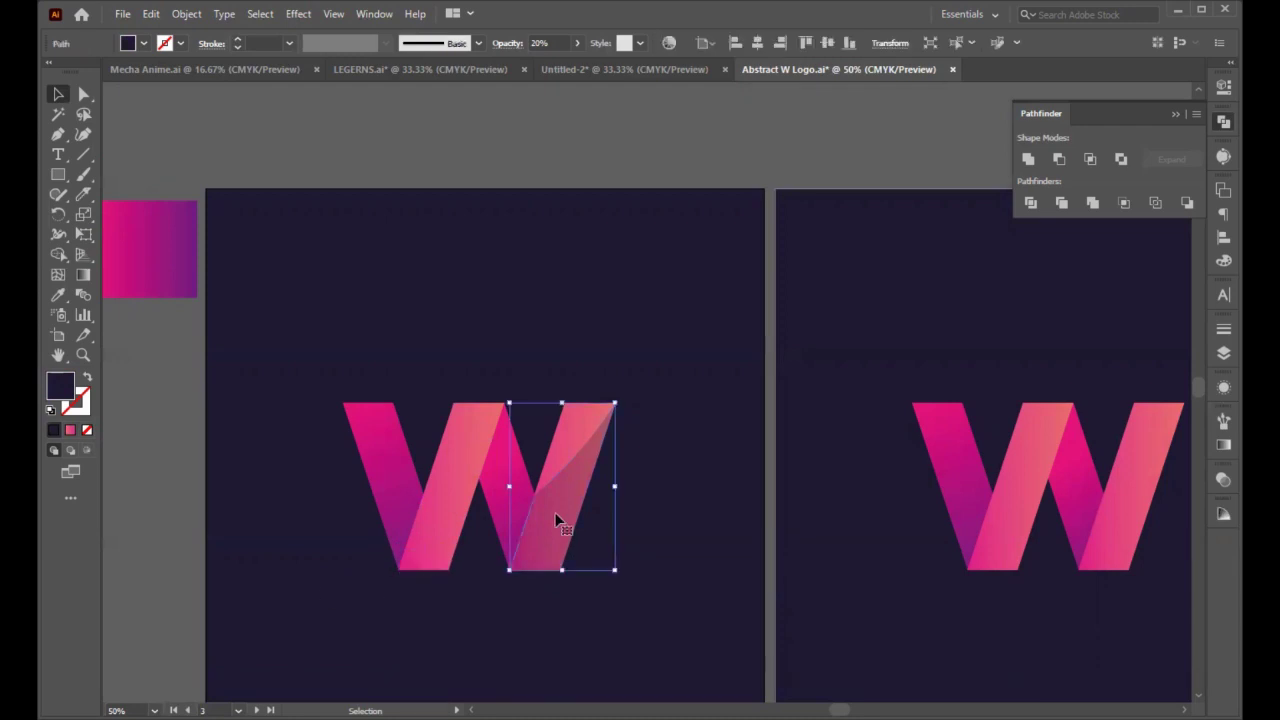
pyautogui.hotkey('ctrl', 'c')
pyautogui.hotkey('ctrl', 'f')
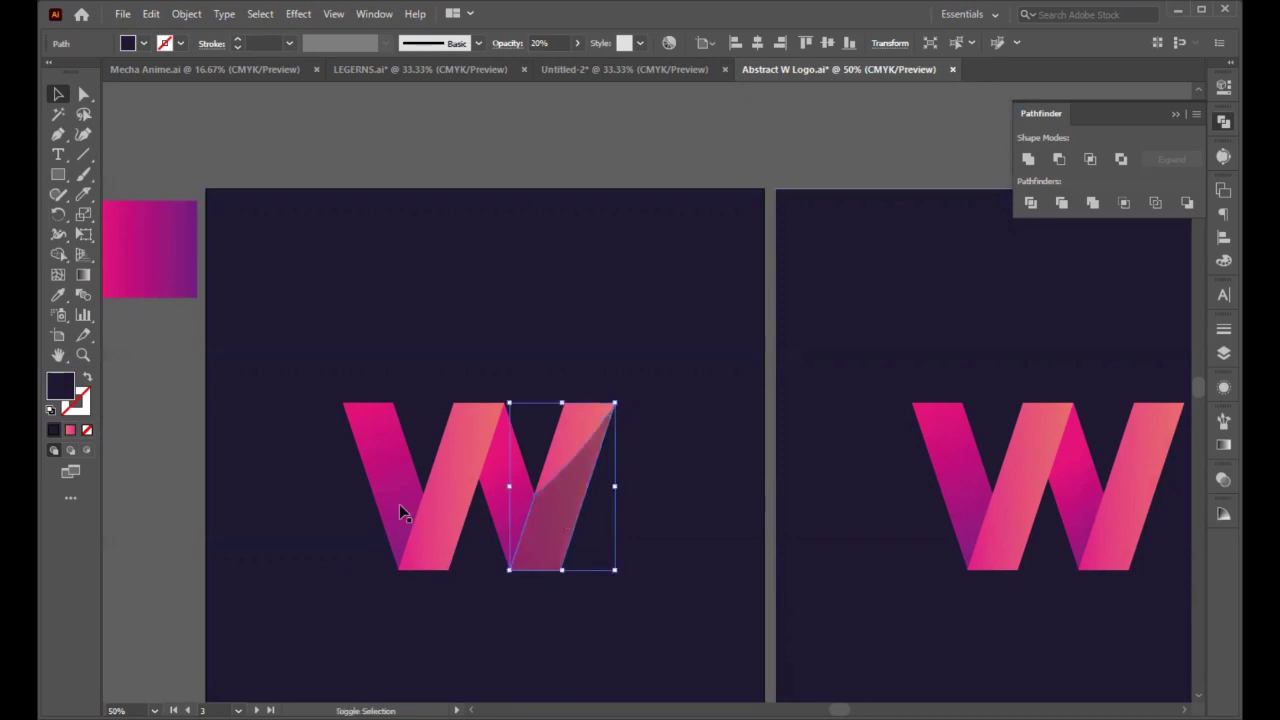
pyautogui.keyDown('shift'); pyautogui.click(457, 511); pyautogui.keyUp('shift')
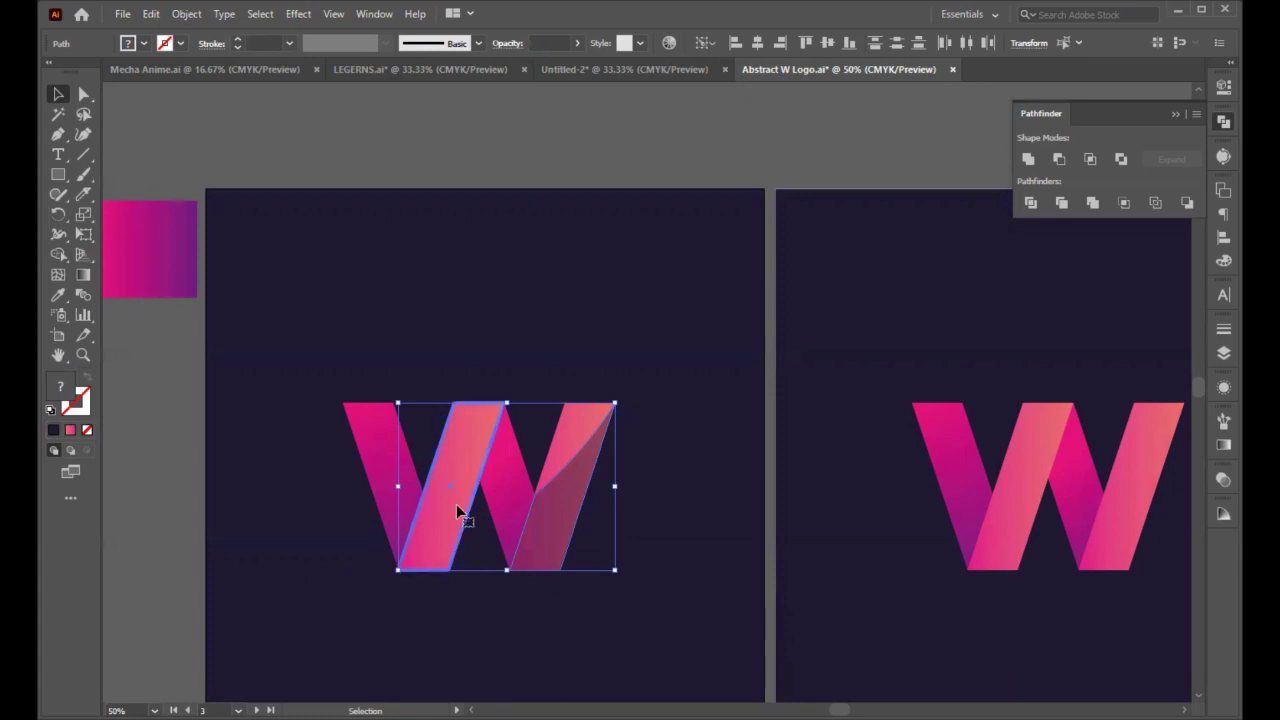
pyautogui.hotkey('ctrl', 'z')
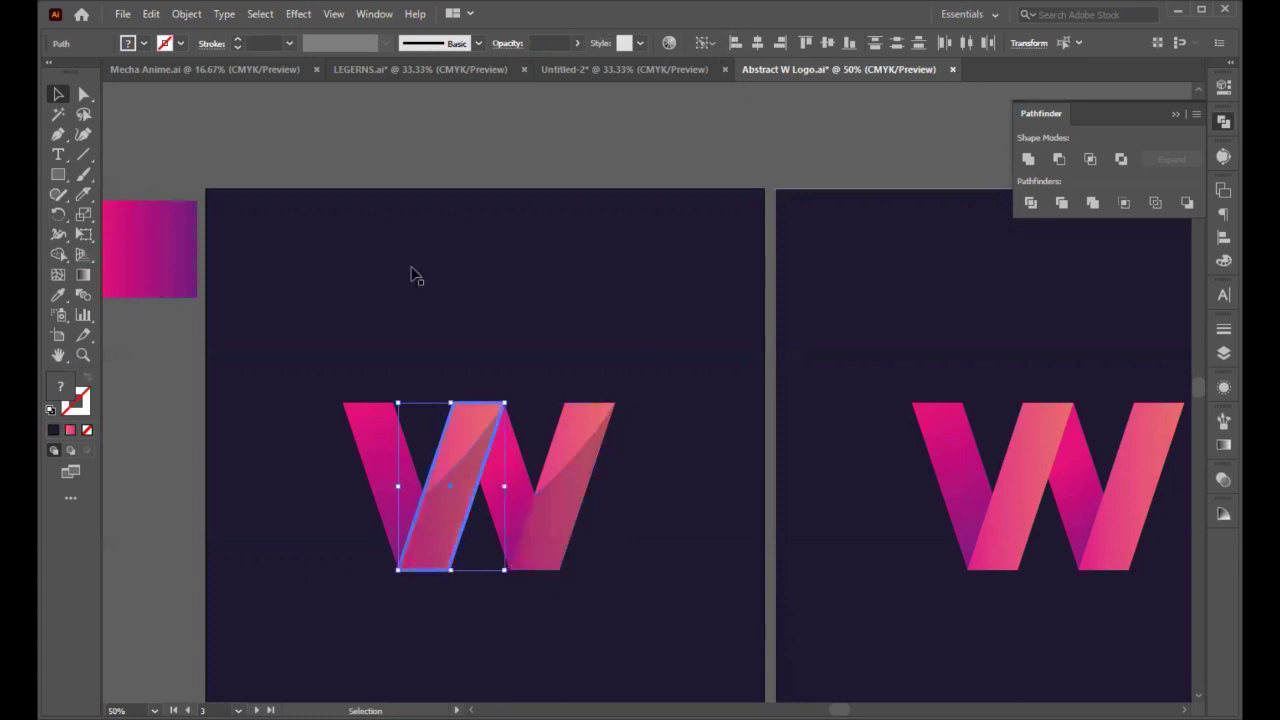
pyautogui.click(194, 423)
# Step: Round the upper-right corner of the second bar into a large smooth curve
pyautogui.scroll(-1, 372, 645)
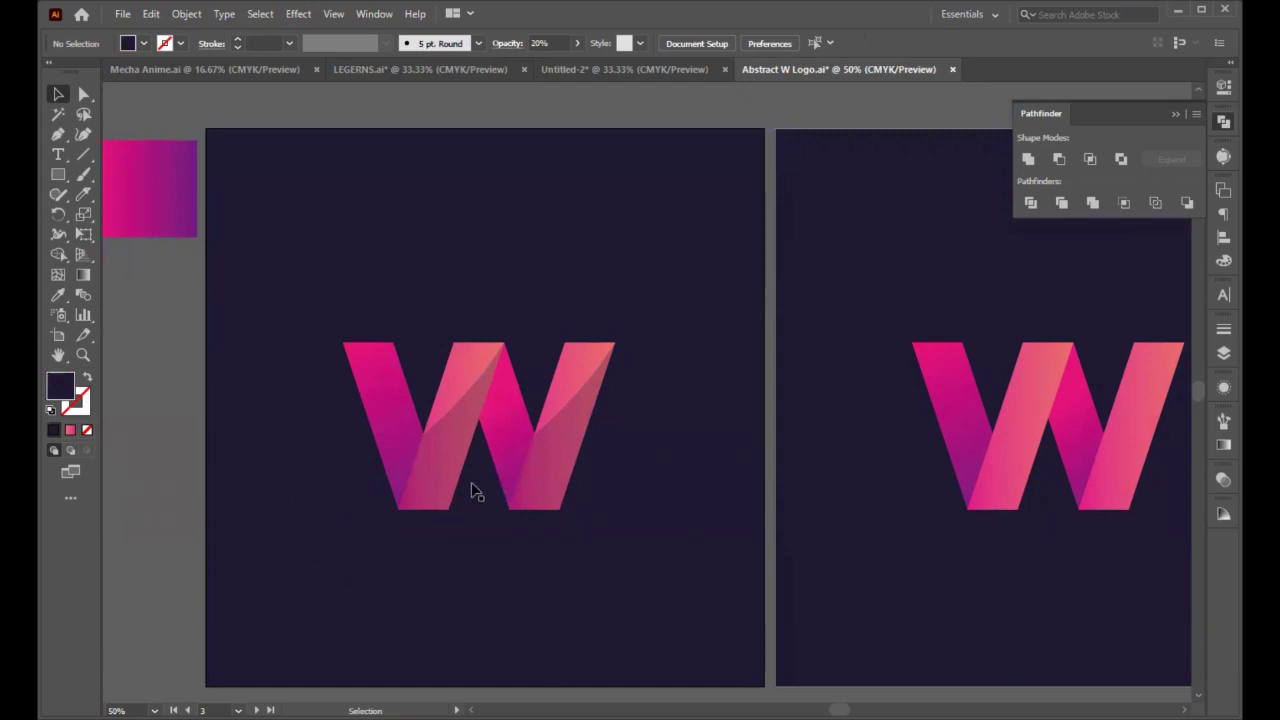
pyautogui.click(472, 358)
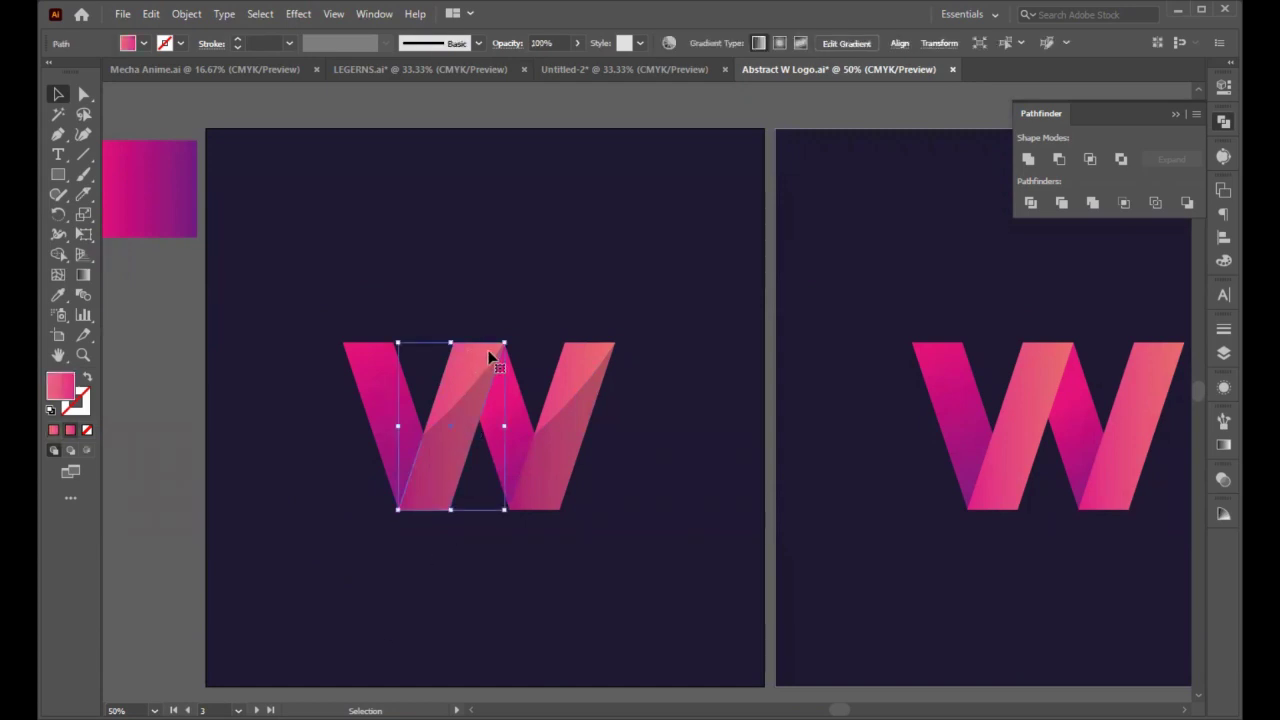
pyautogui.click(83, 93)
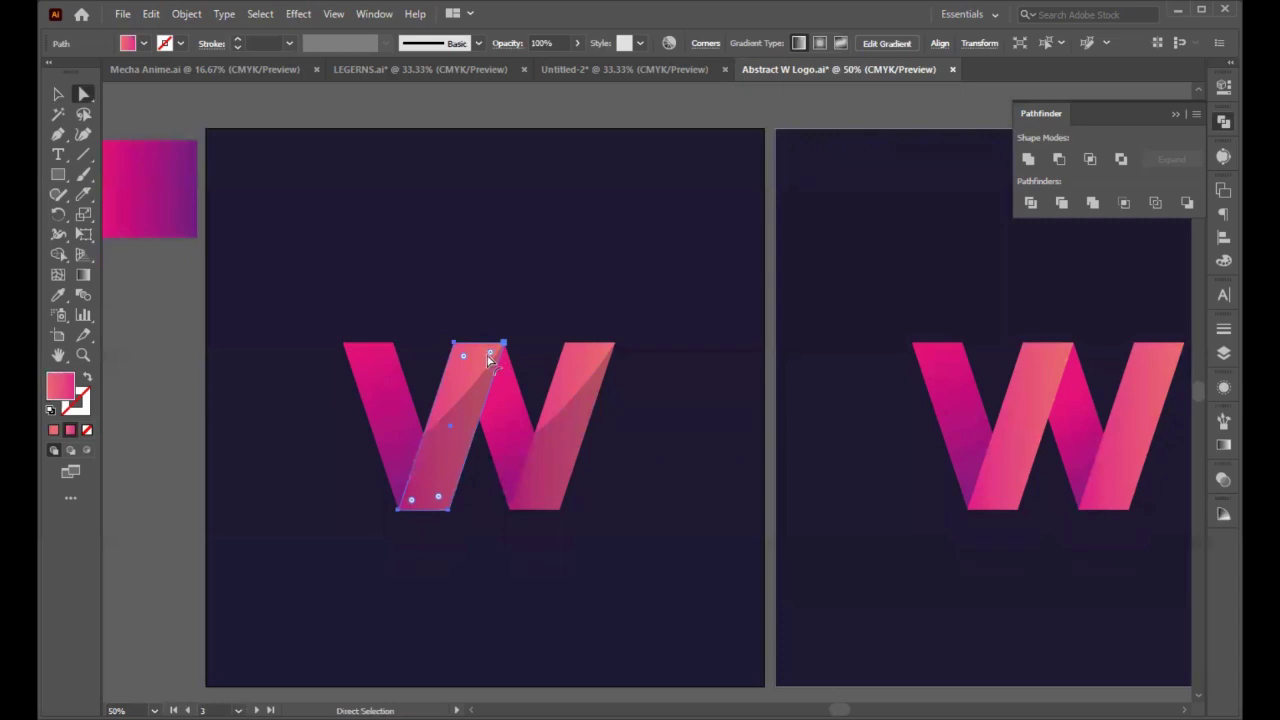
pyautogui.moveTo(494, 357); pyautogui.dragTo(426, 389)
pyautogui.click(663, 366)
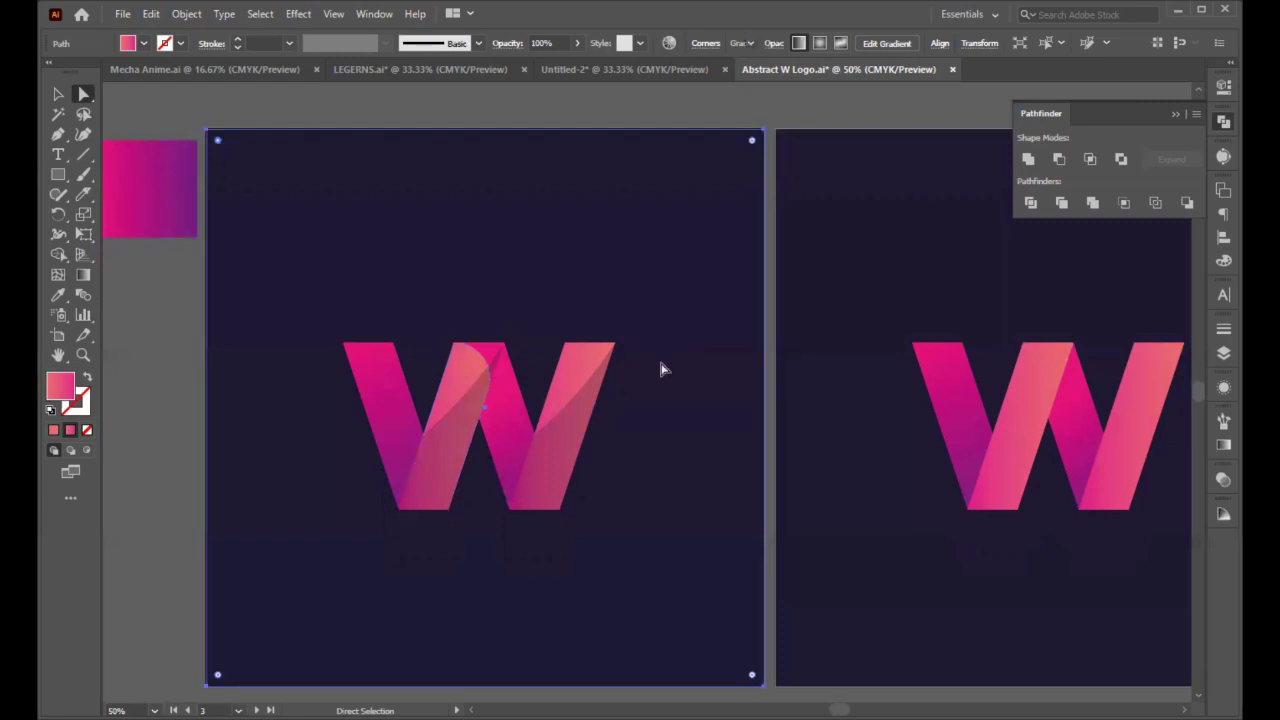
# Step: Reshape the second bar's shadow by moving its top anchor down to the rounded edge and bending its upper curve to meet it
pyautogui.click(495, 362)
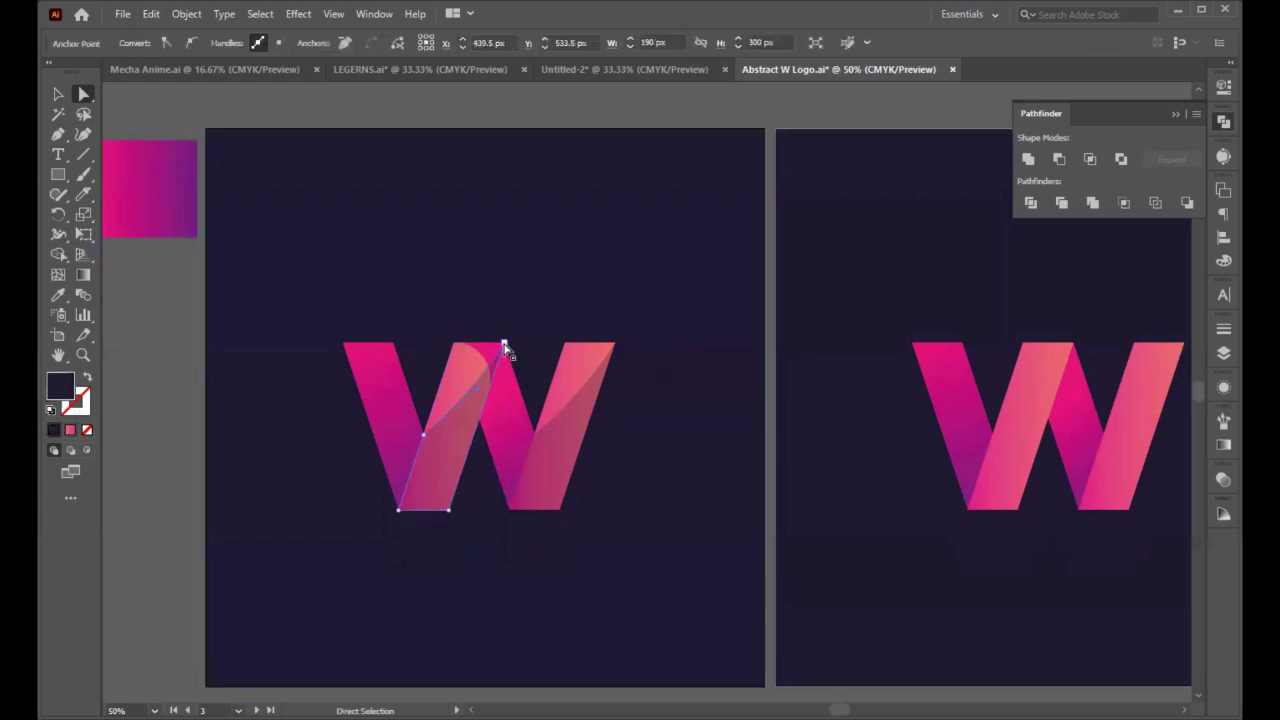
pyautogui.moveTo(504, 346); pyautogui.dragTo(483, 395)
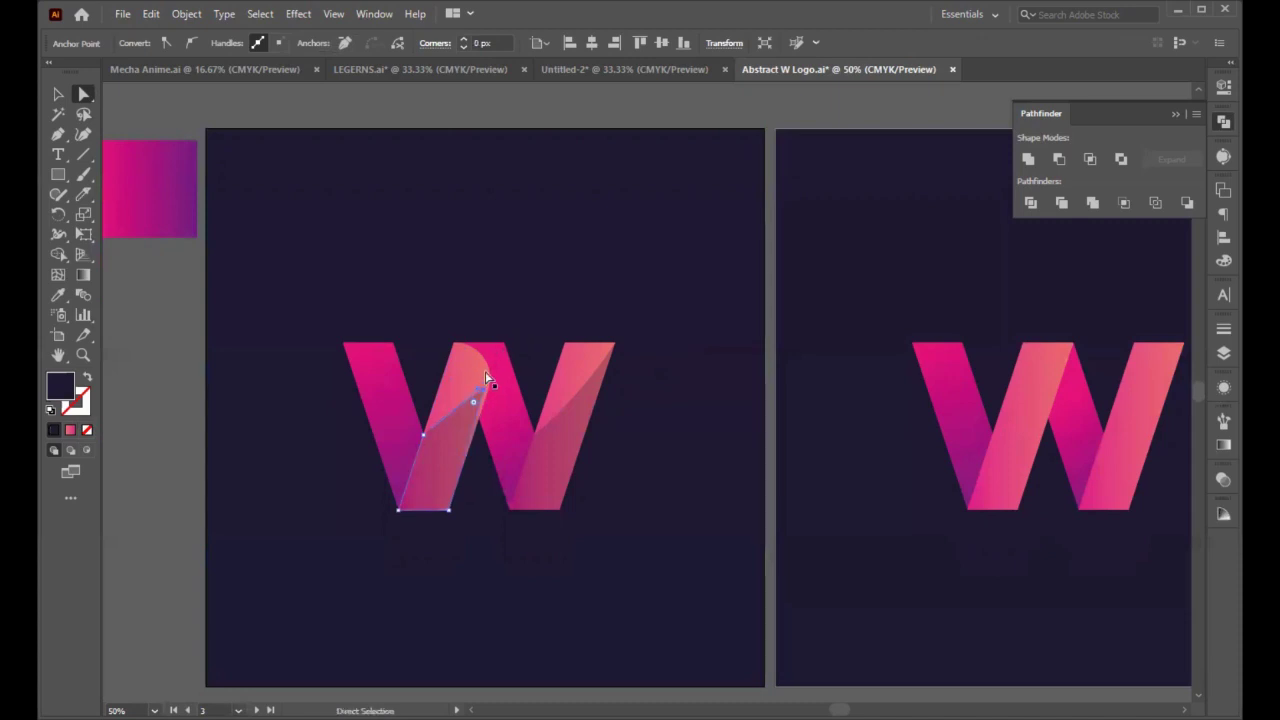
pyautogui.scroll(3, 485, 371)
pyautogui.scroll(1, 466, 455)
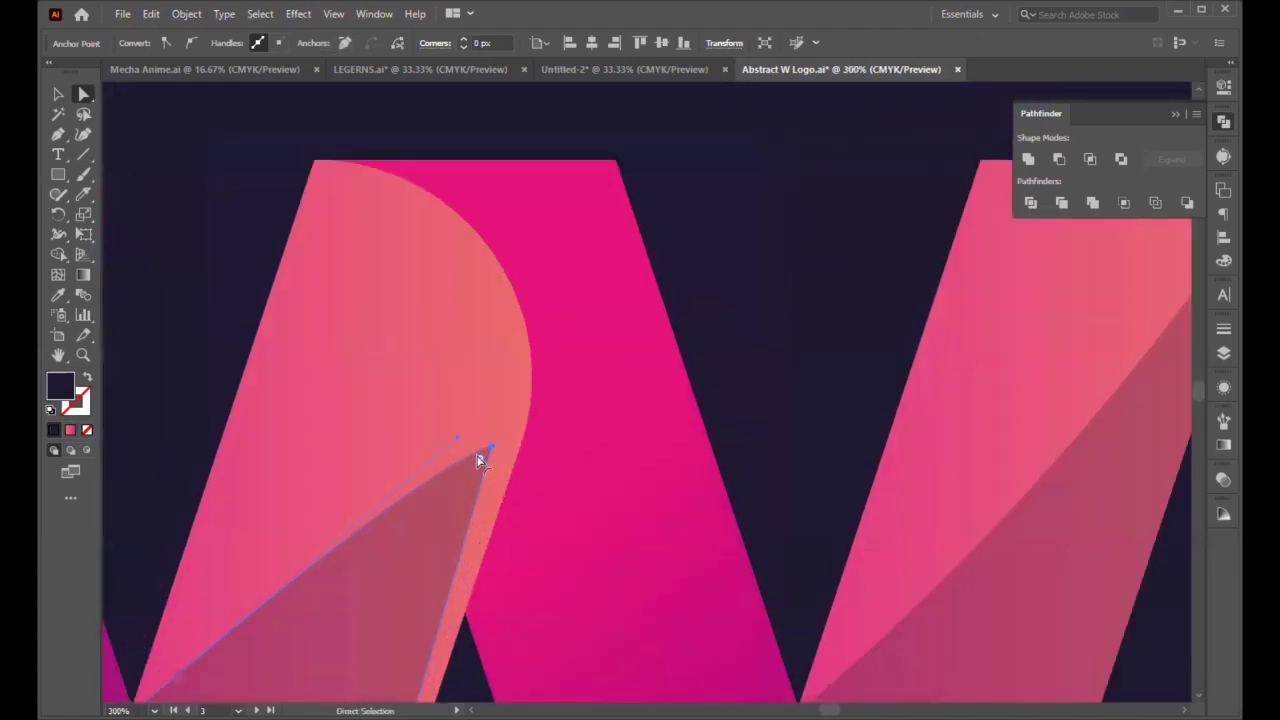
pyautogui.moveTo(491, 451); pyautogui.dragTo(504, 455)
pyautogui.moveTo(518, 452); pyautogui.dragTo(498, 484)
pyautogui.scroll(-4, 515, 456)
pyautogui.scroll(-1, 506, 471)
pyautogui.click(125, 433)
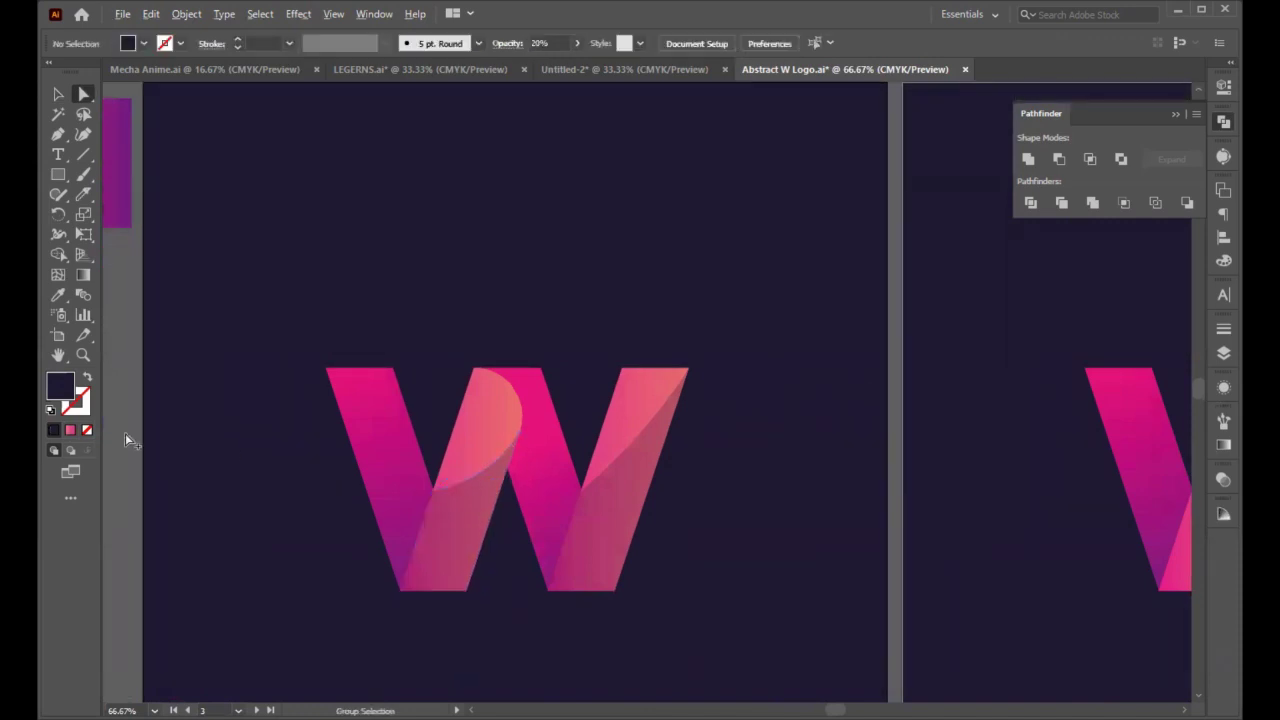
# Step: Round the upper-right corner of the third bar into a large curve following the fold of the second bar
pyautogui.scroll(-1, 125, 433)
pyautogui.scroll(2, 263, 457)
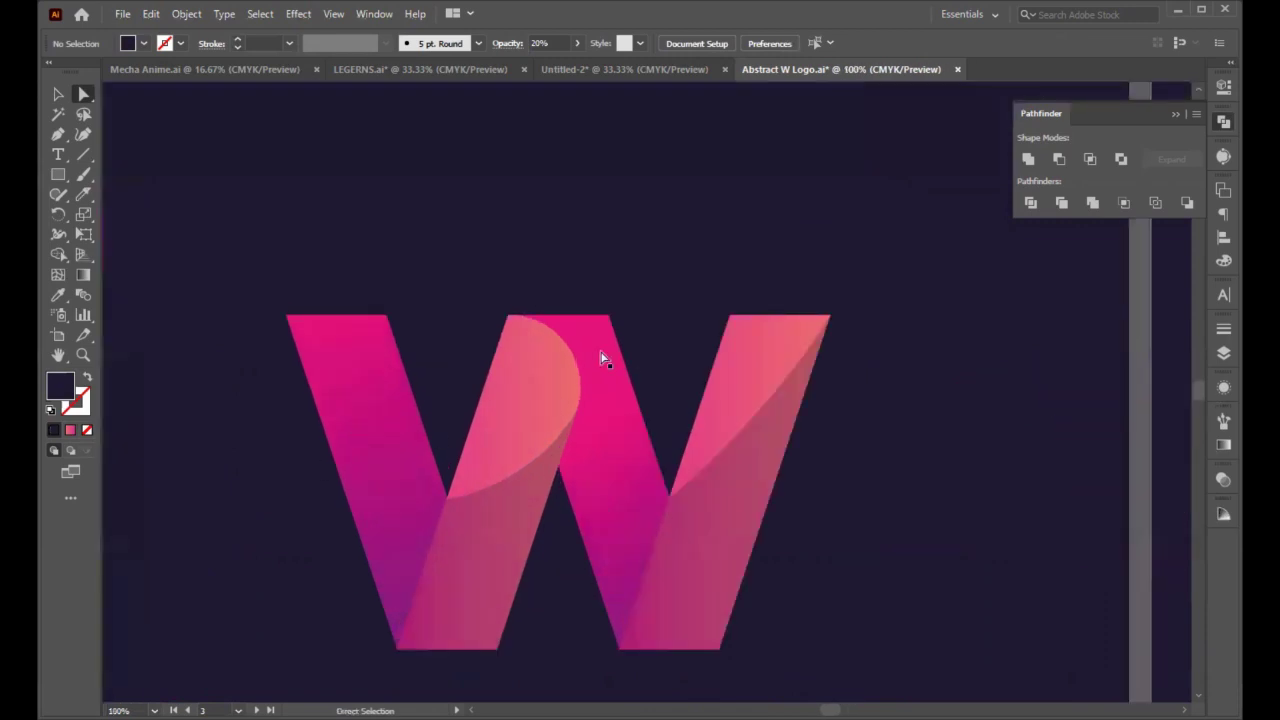
pyautogui.hscroll(-3, 587, 358)
pyautogui.click(645, 338)
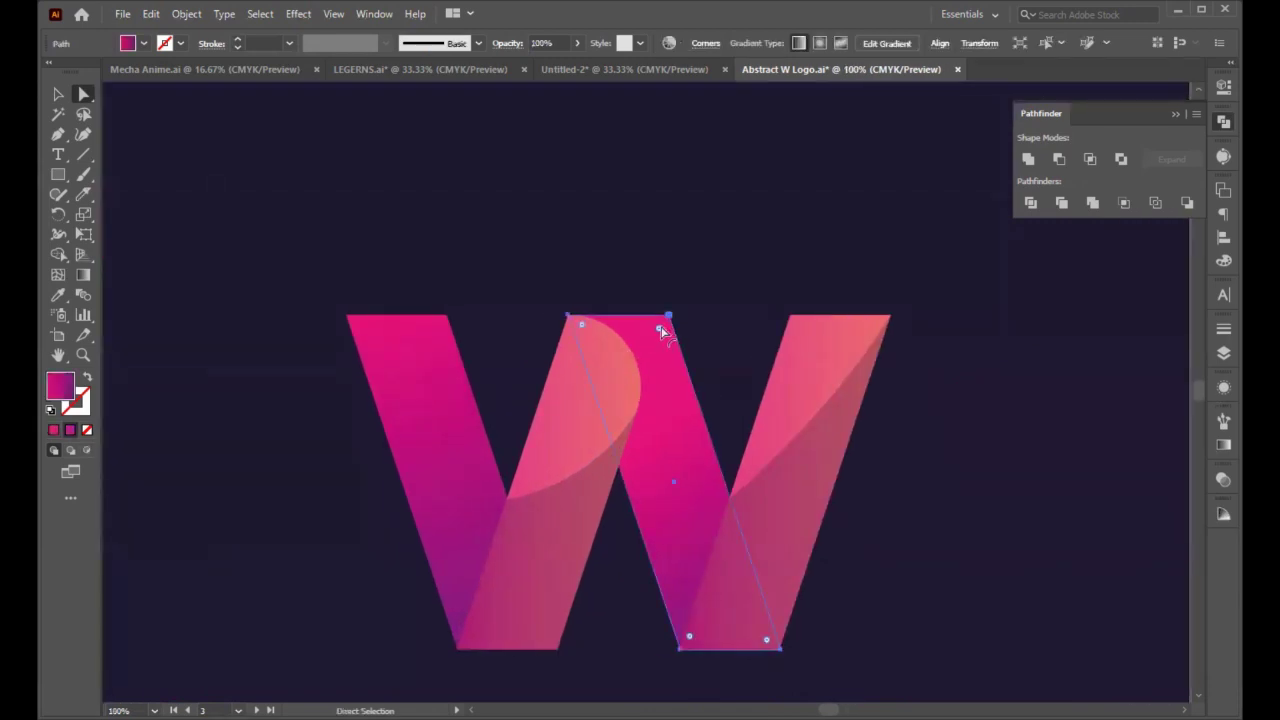
pyautogui.click(628, 371)
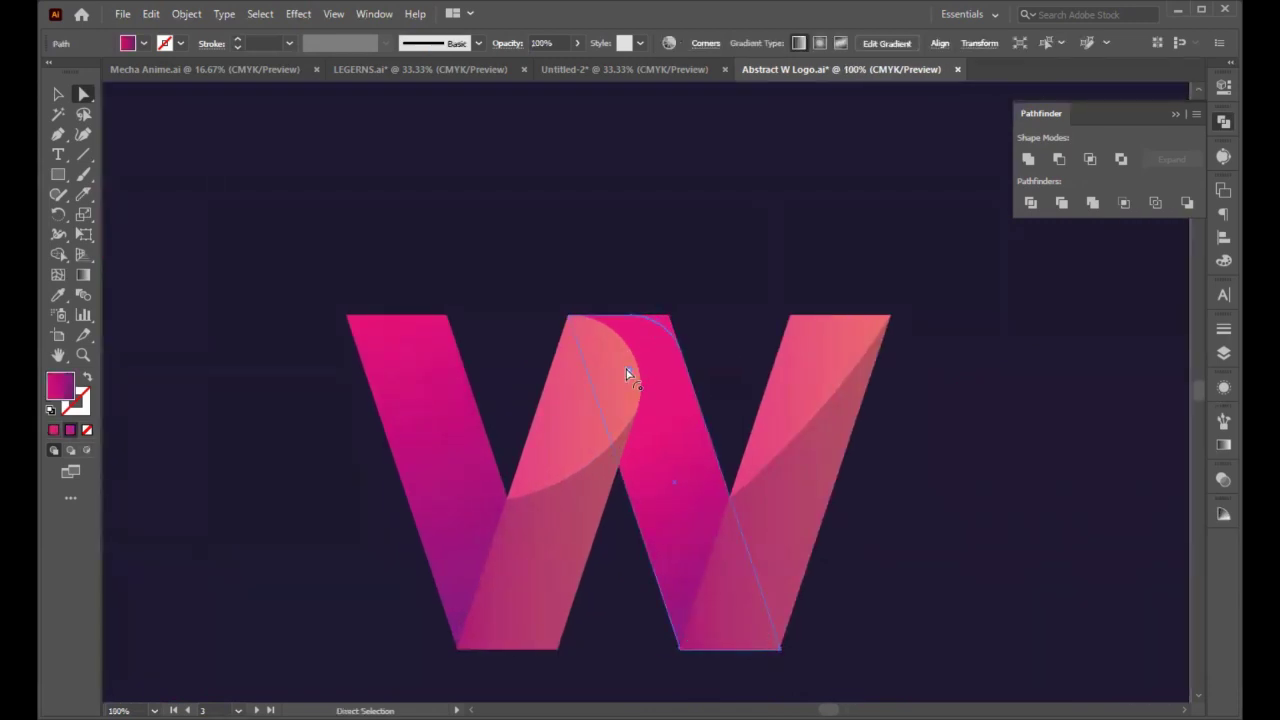
pyautogui.click(521, 458)
pyautogui.click(854, 497)
pyautogui.scroll(-1, 855, 497)
pyautogui.scroll(-1, 855, 497)
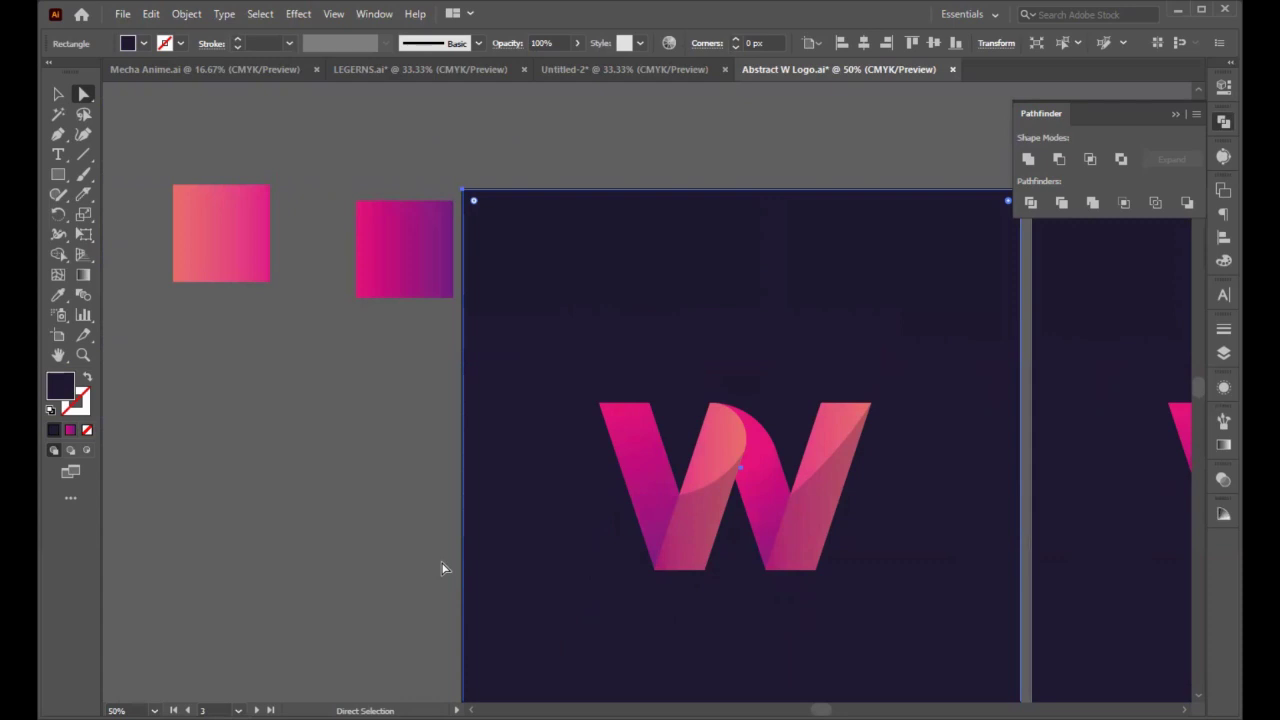
# Step: Undo the rounded corners and shadow edits back to the three lower curve-cut pieces with their pink-to-purple gradient fill
pyautogui.press('ctrl')
pyautogui.hotkey('ctrl', 'alt', ']')
pyautogui.hotkey('ctrl', 'alt', ']')
pyautogui.hotkey('ctrl', 'alt', ']')
pyautogui.hotkey('ctrl', 'alt', ']')
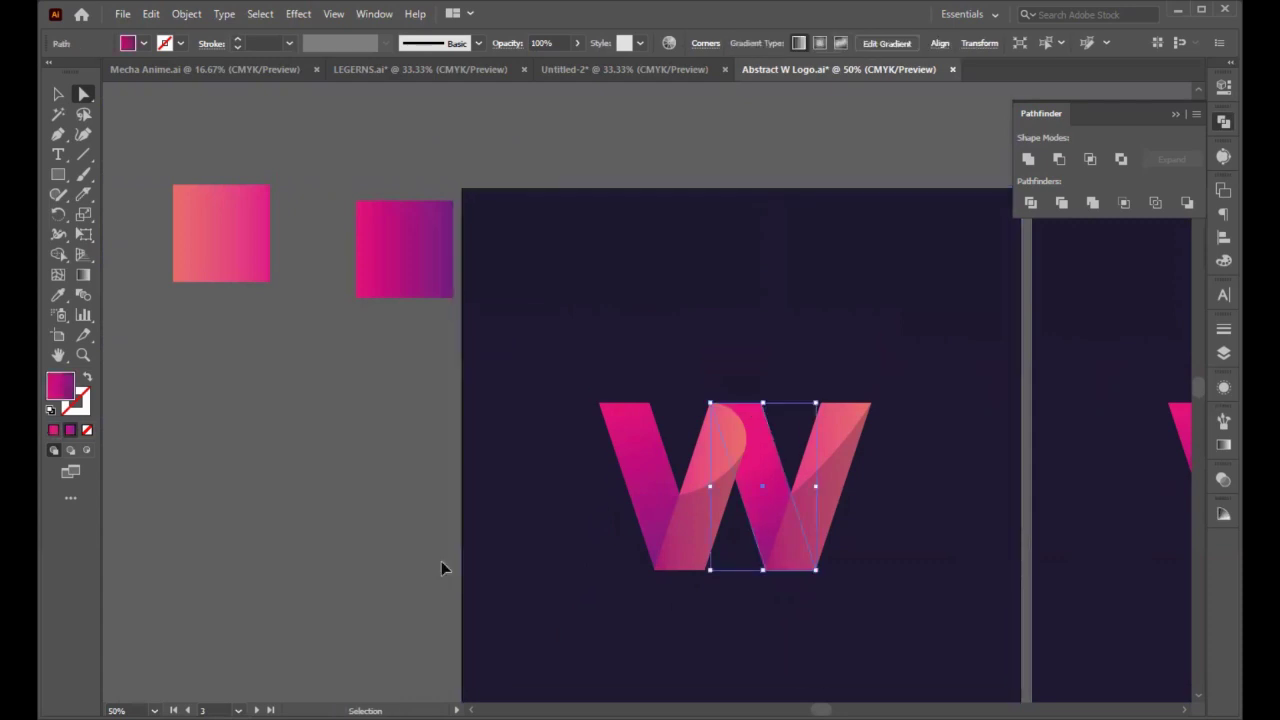
pyautogui.hotkey('ctrl', 'alt', ']')
pyautogui.hotkey('ctrl', 'alt', ']')
pyautogui.hotkey('ctrl', 'alt', ']')
pyautogui.hotkey('ctrl', 'alt', ']')
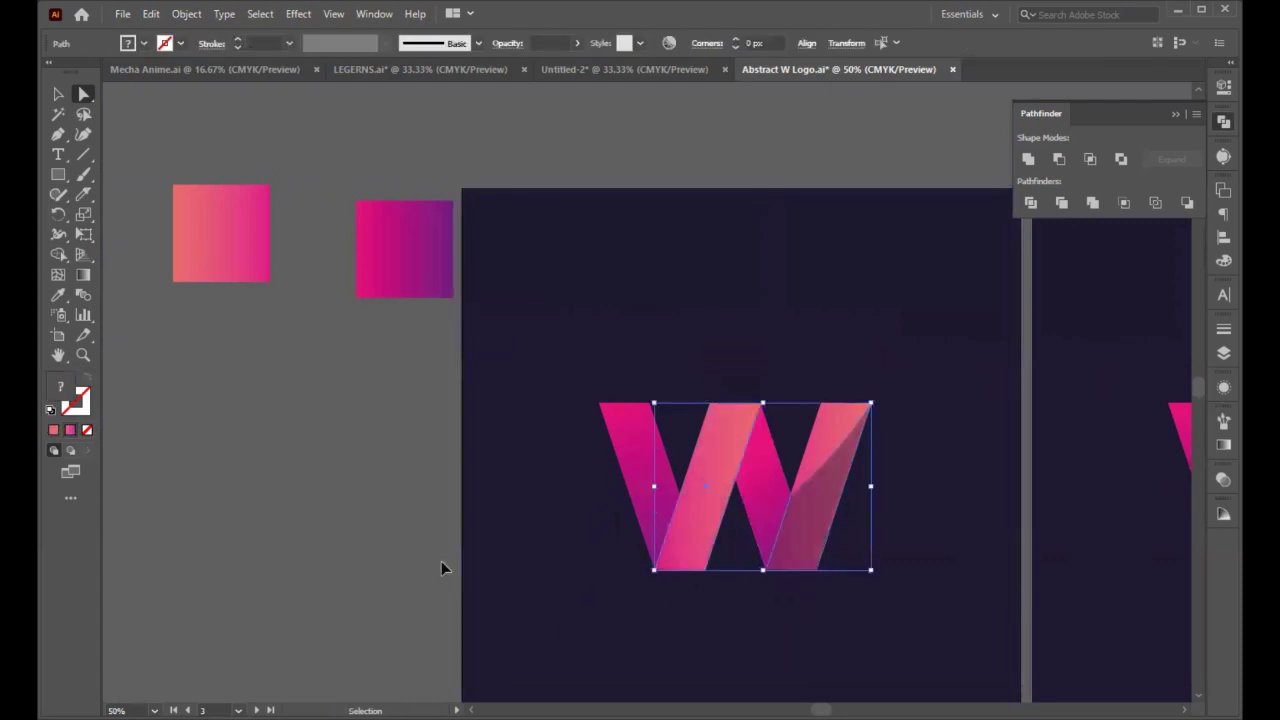
pyautogui.hotkey('ctrl', 'alt', ']')
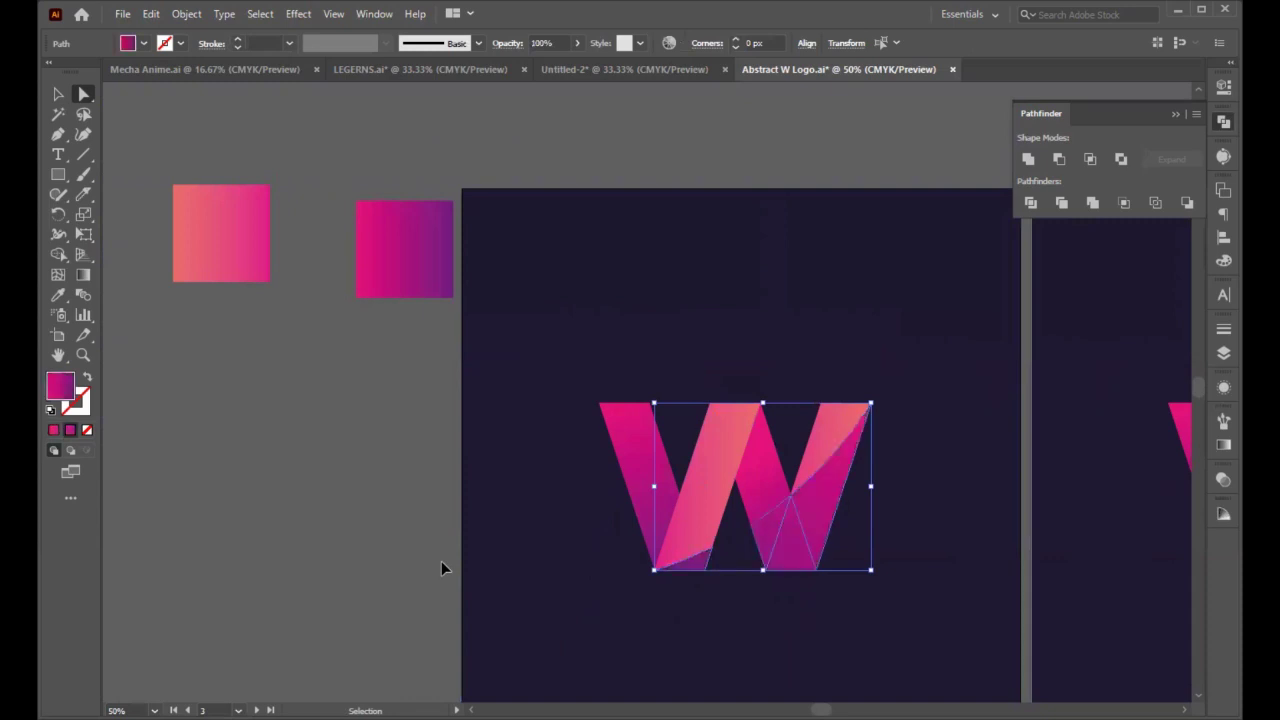
# Step: Sample the artboard's dark navy background onto all the lower curve-cut pieces
pyautogui.press('a')
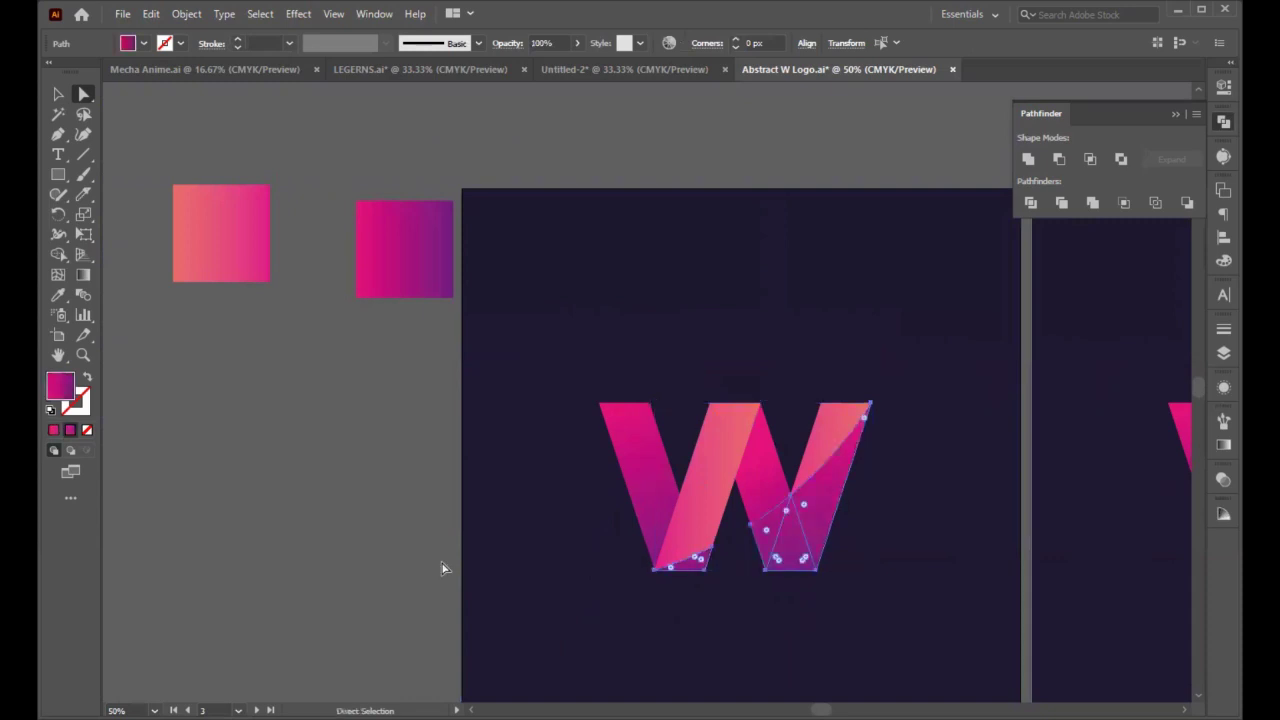
pyautogui.click(58, 294)
pyautogui.click(515, 285)
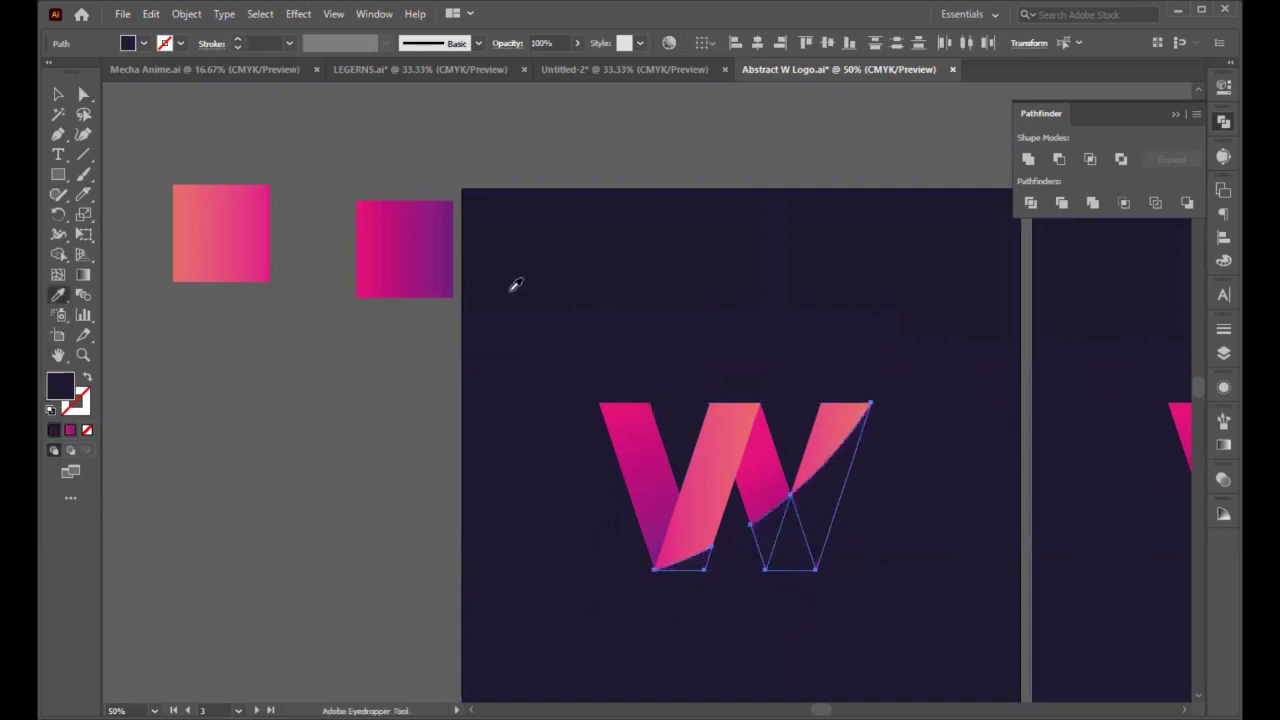
# Step: Set the opacity of the navy lower pieces to 20% and deselect them
pyautogui.click(540, 43)
pyautogui.write('30%')
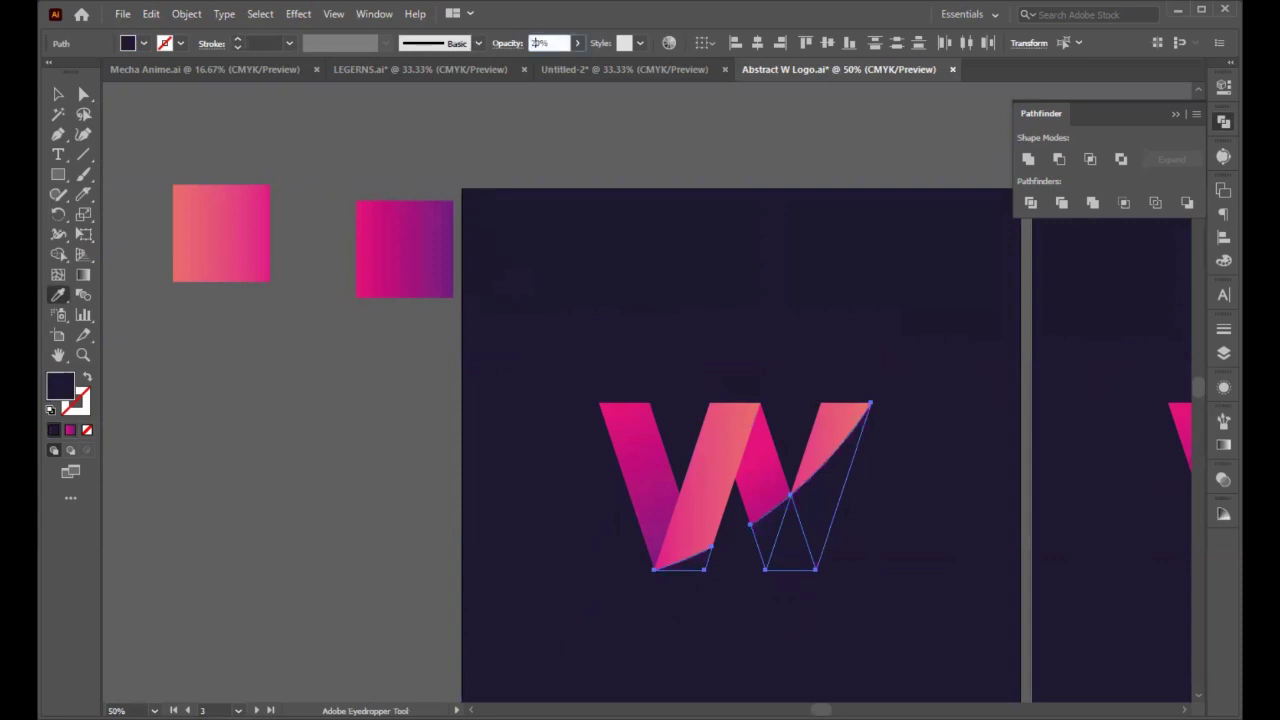
pyautogui.press('Return')
pyautogui.click(58, 94)
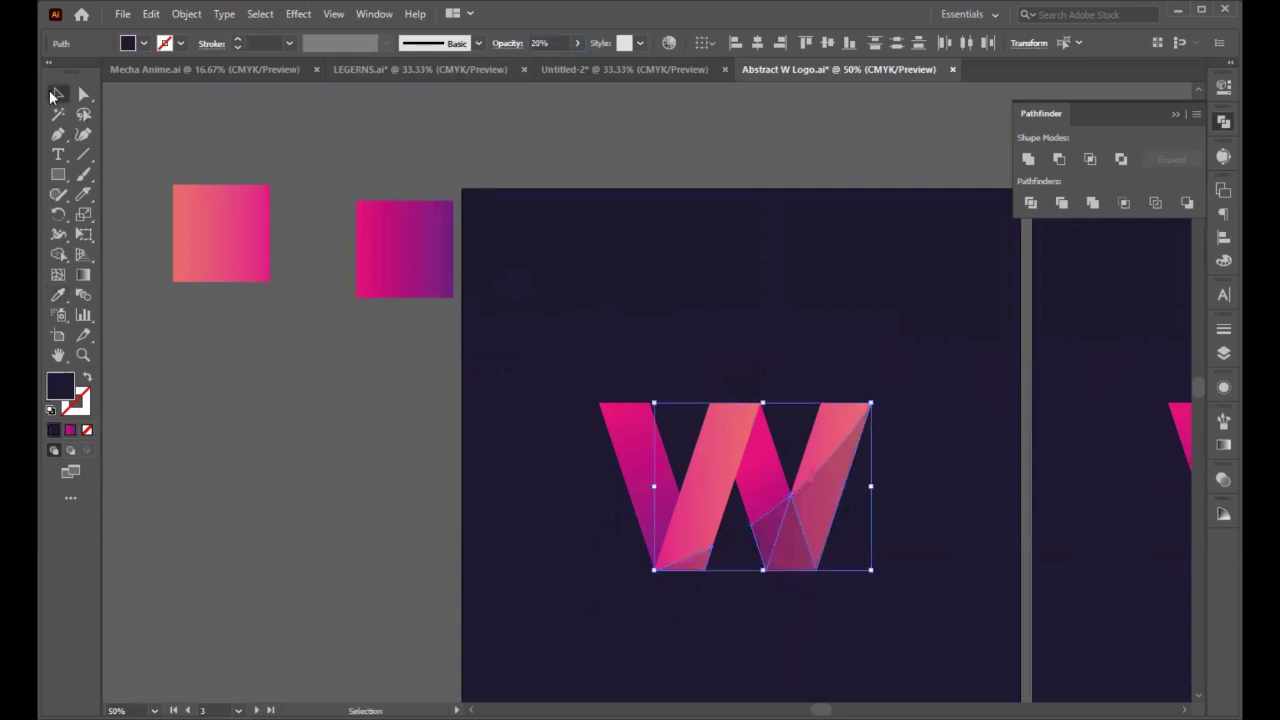
pyautogui.click(360, 463)
pyautogui.scroll(-4, 359, 468)
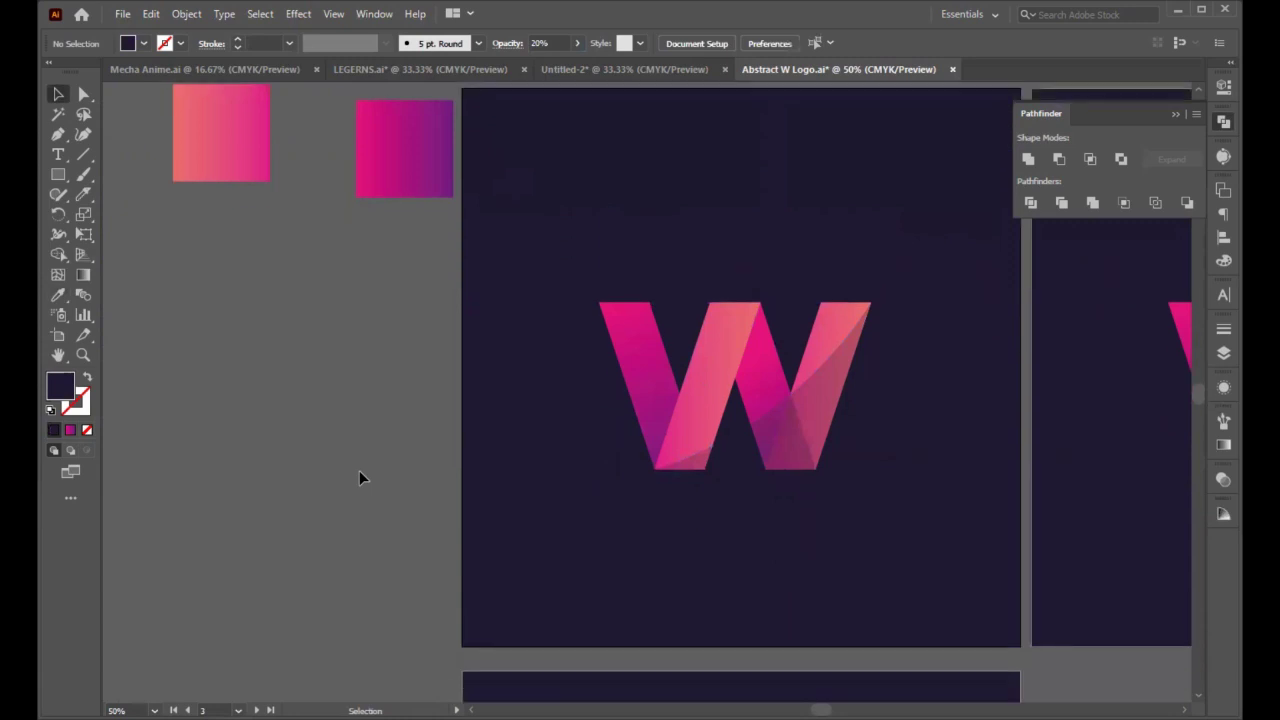
pyautogui.scroll(-1, 359, 470)
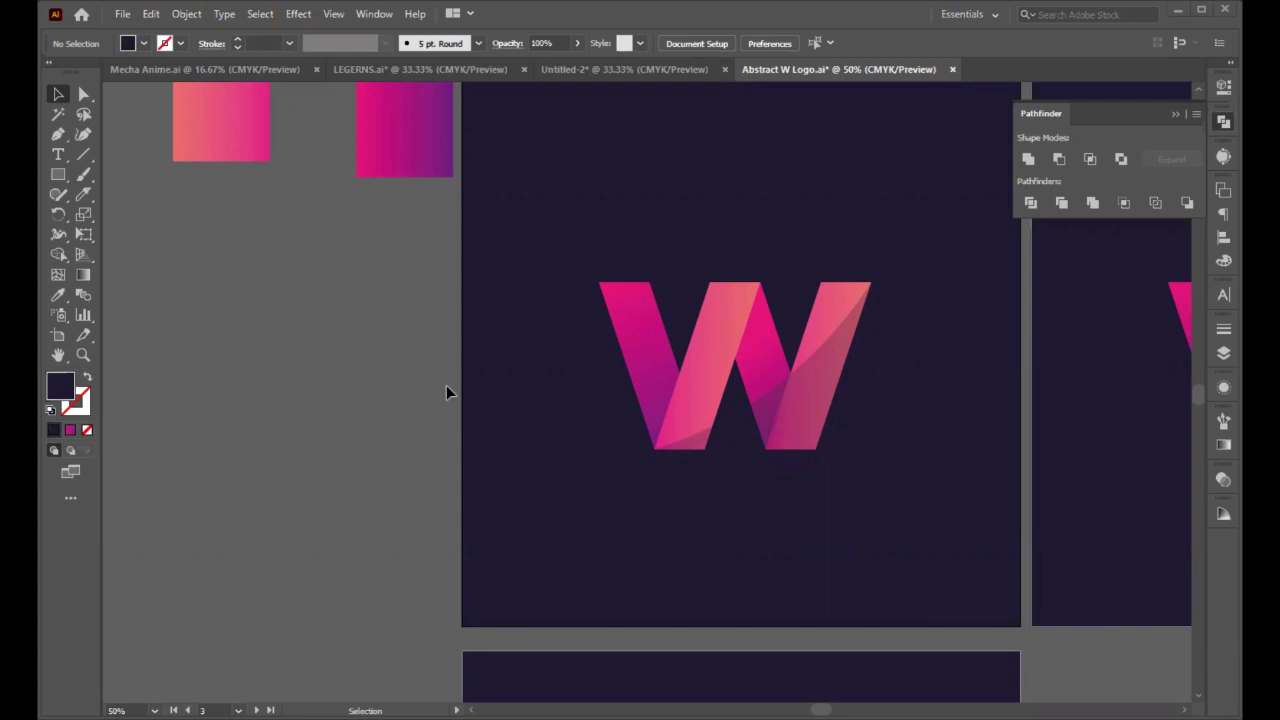
# Step: Examine the grouped shadow pieces on the W and compare the shaded logo with the unshaded version on the neighbouring artboard
pyautogui.click(766, 409)
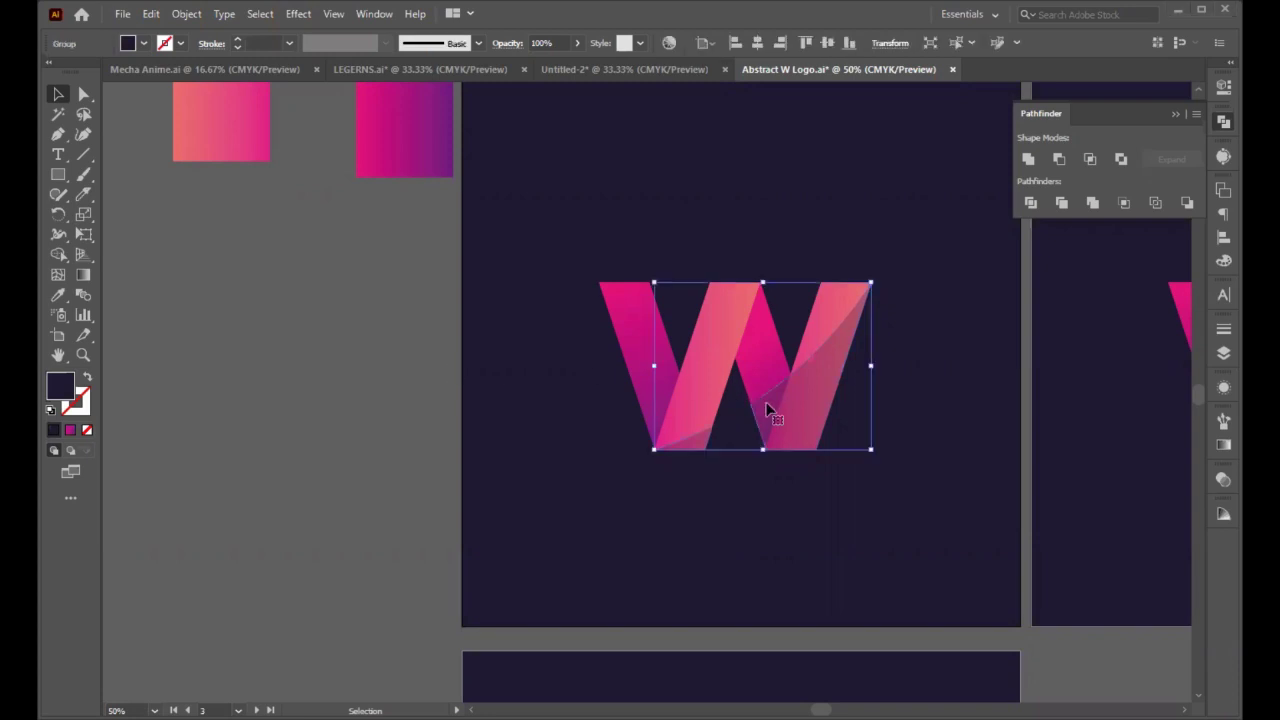
pyautogui.click(404, 471)
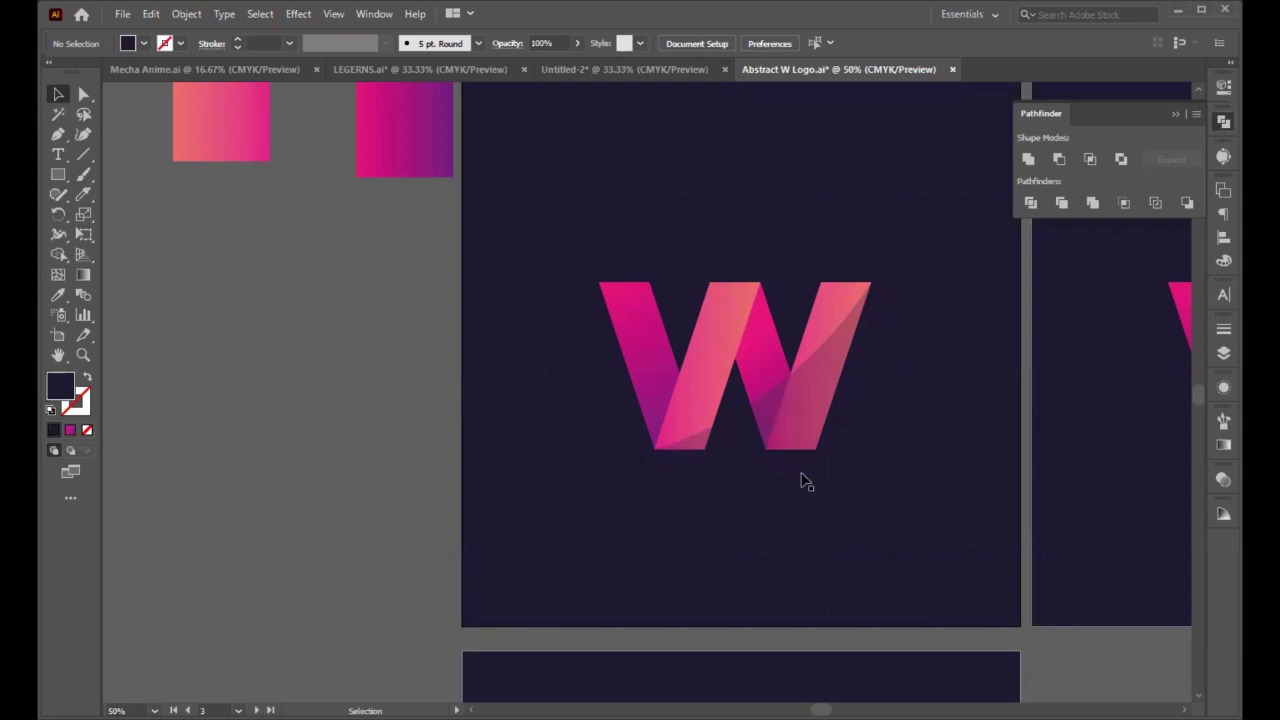
pyautogui.scroll(2, 816, 490)
pyautogui.scroll(-2, 818, 508)
pyautogui.scroll(-10, 769, 357)
pyautogui.scroll(12, 849, 464)
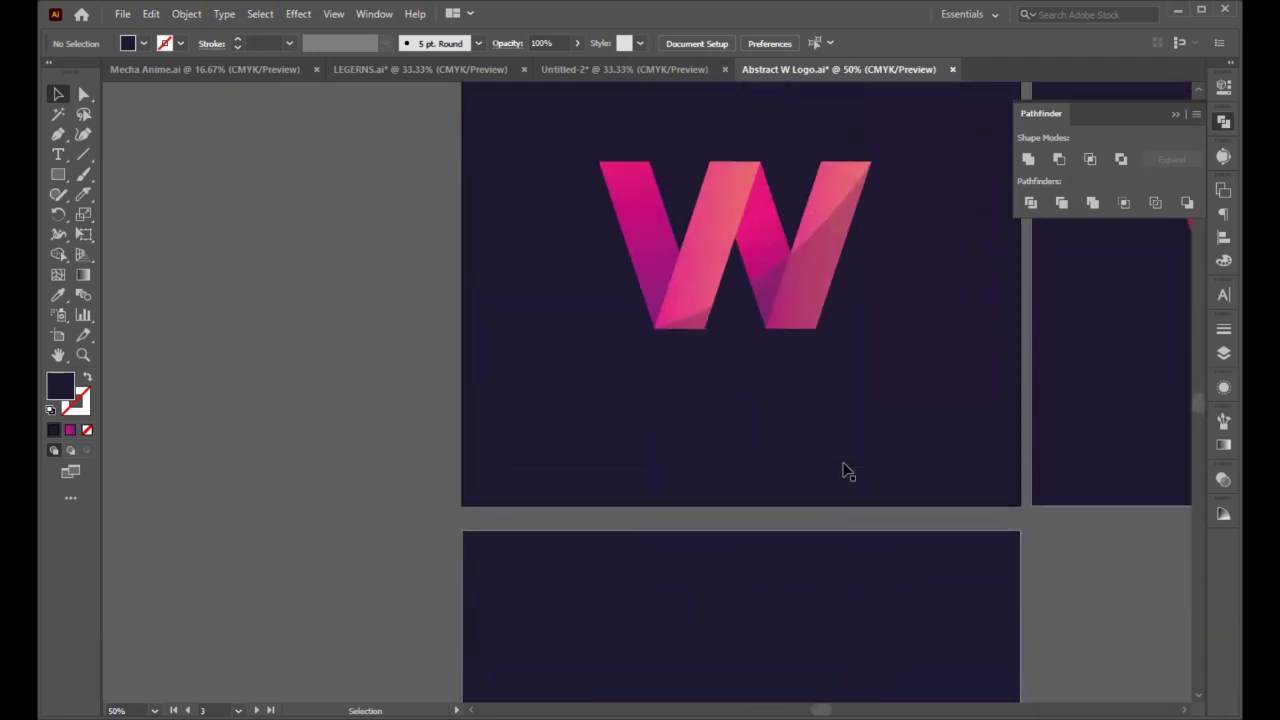
pyautogui.scroll(1, 784, 579)
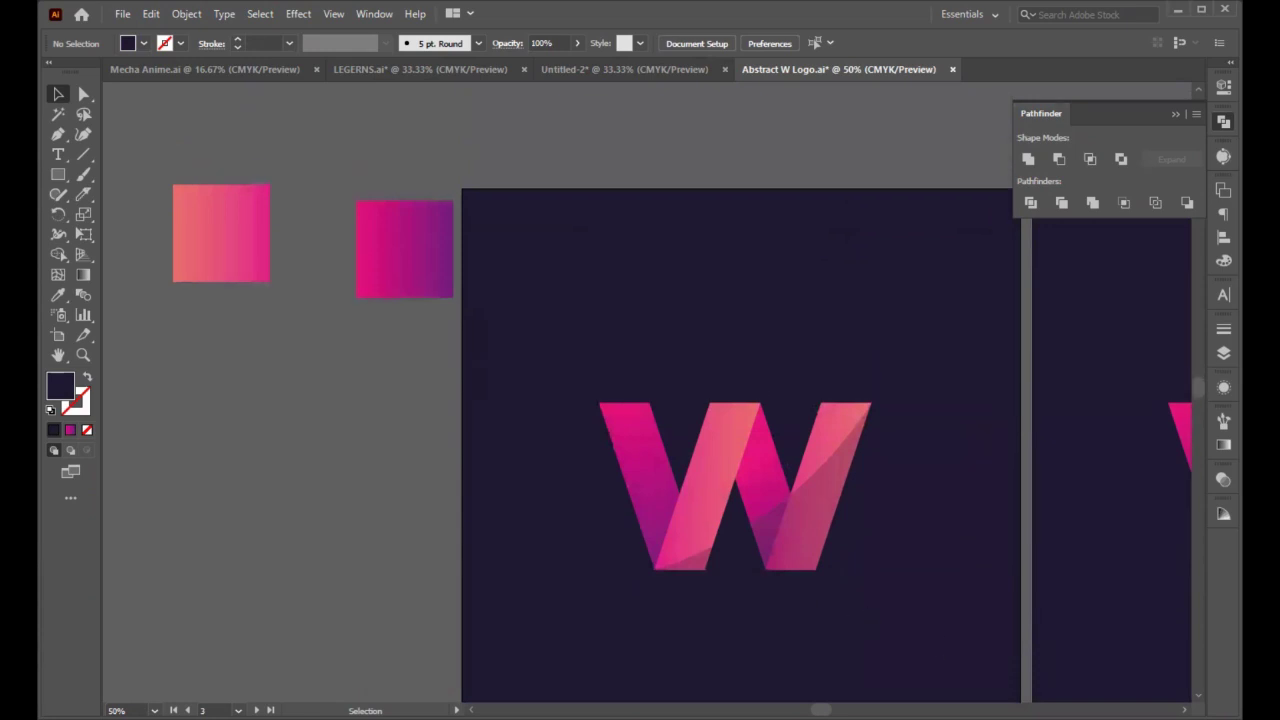
pyautogui.hscroll(10, 640, 450)
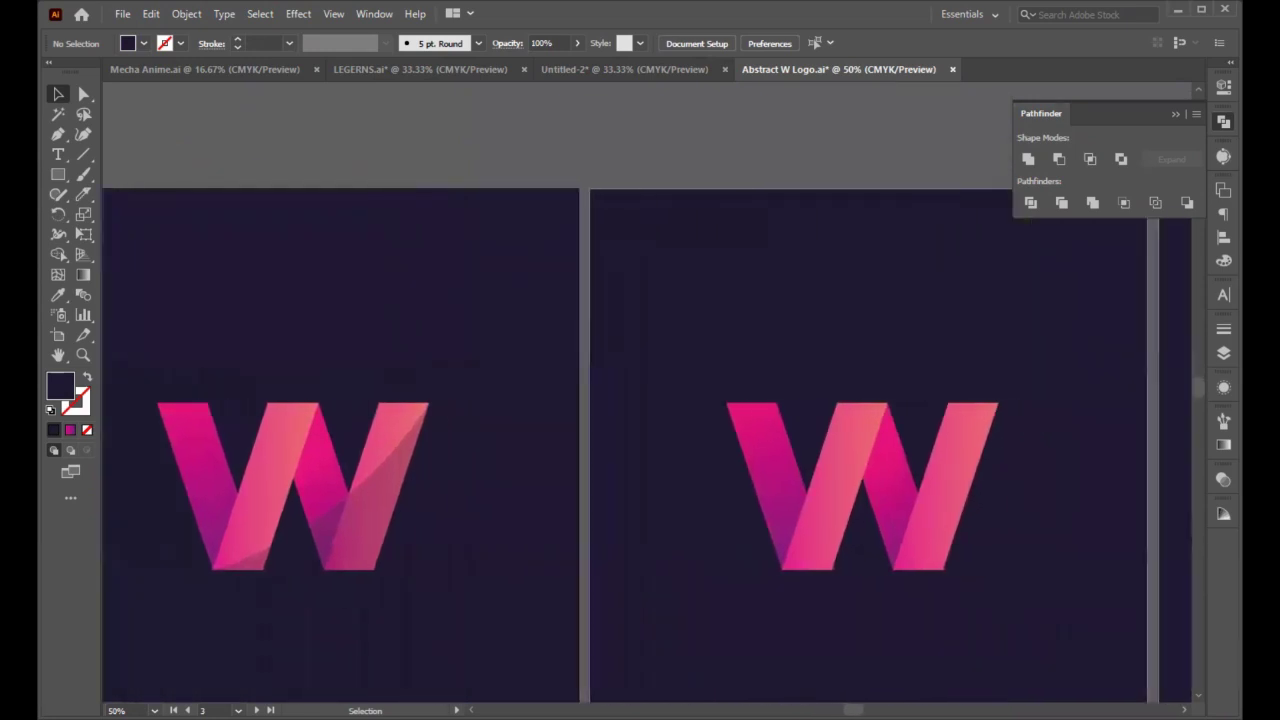